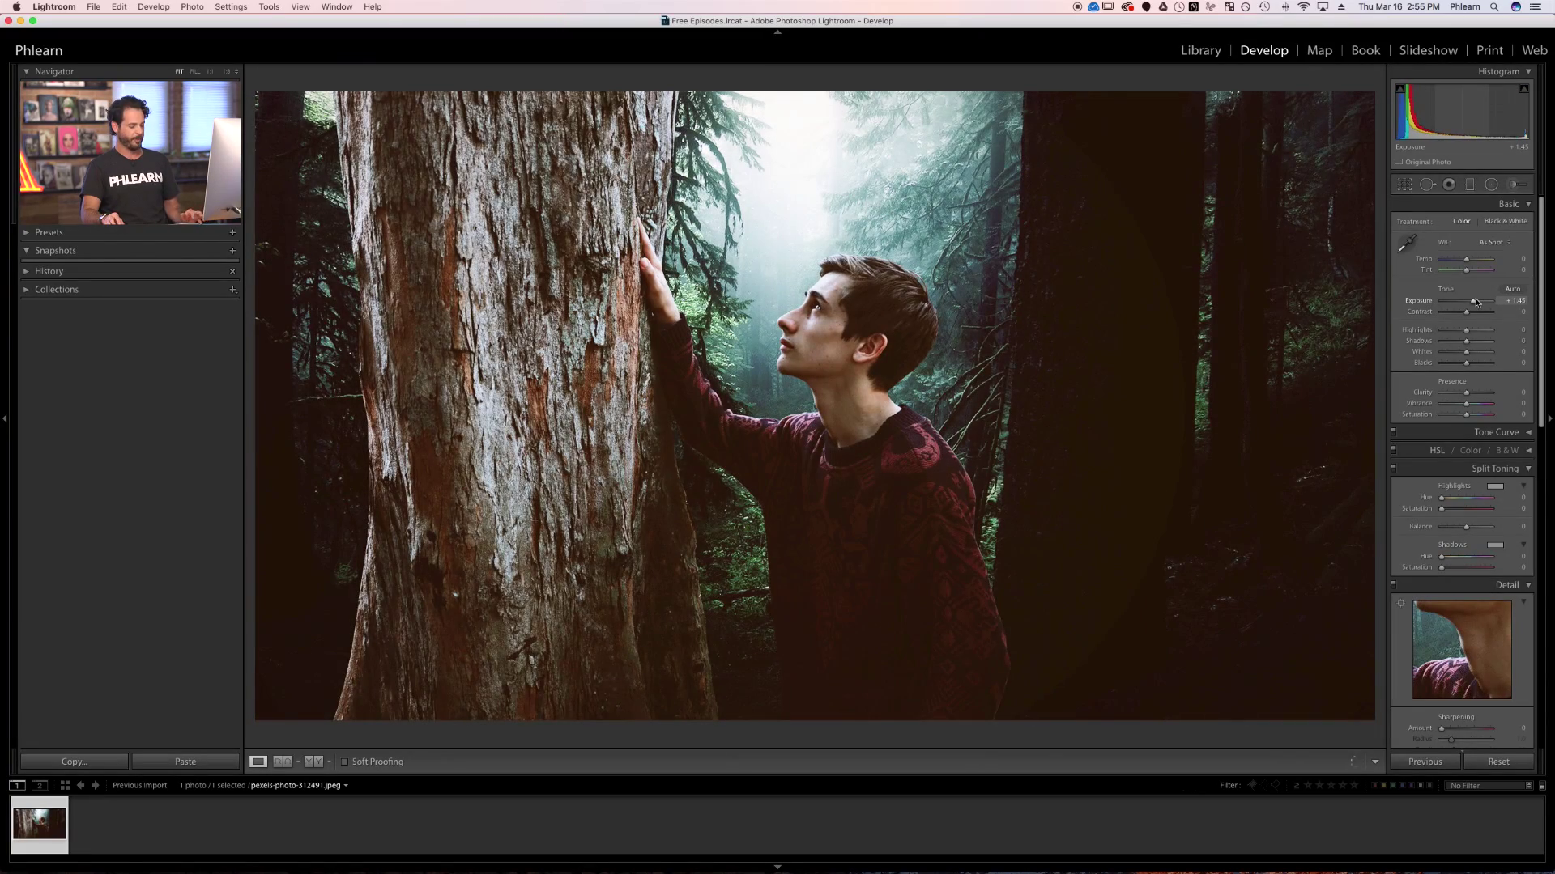
Undo the exposure change and save the unedited photo as a snapshot named Before
key("super+z")
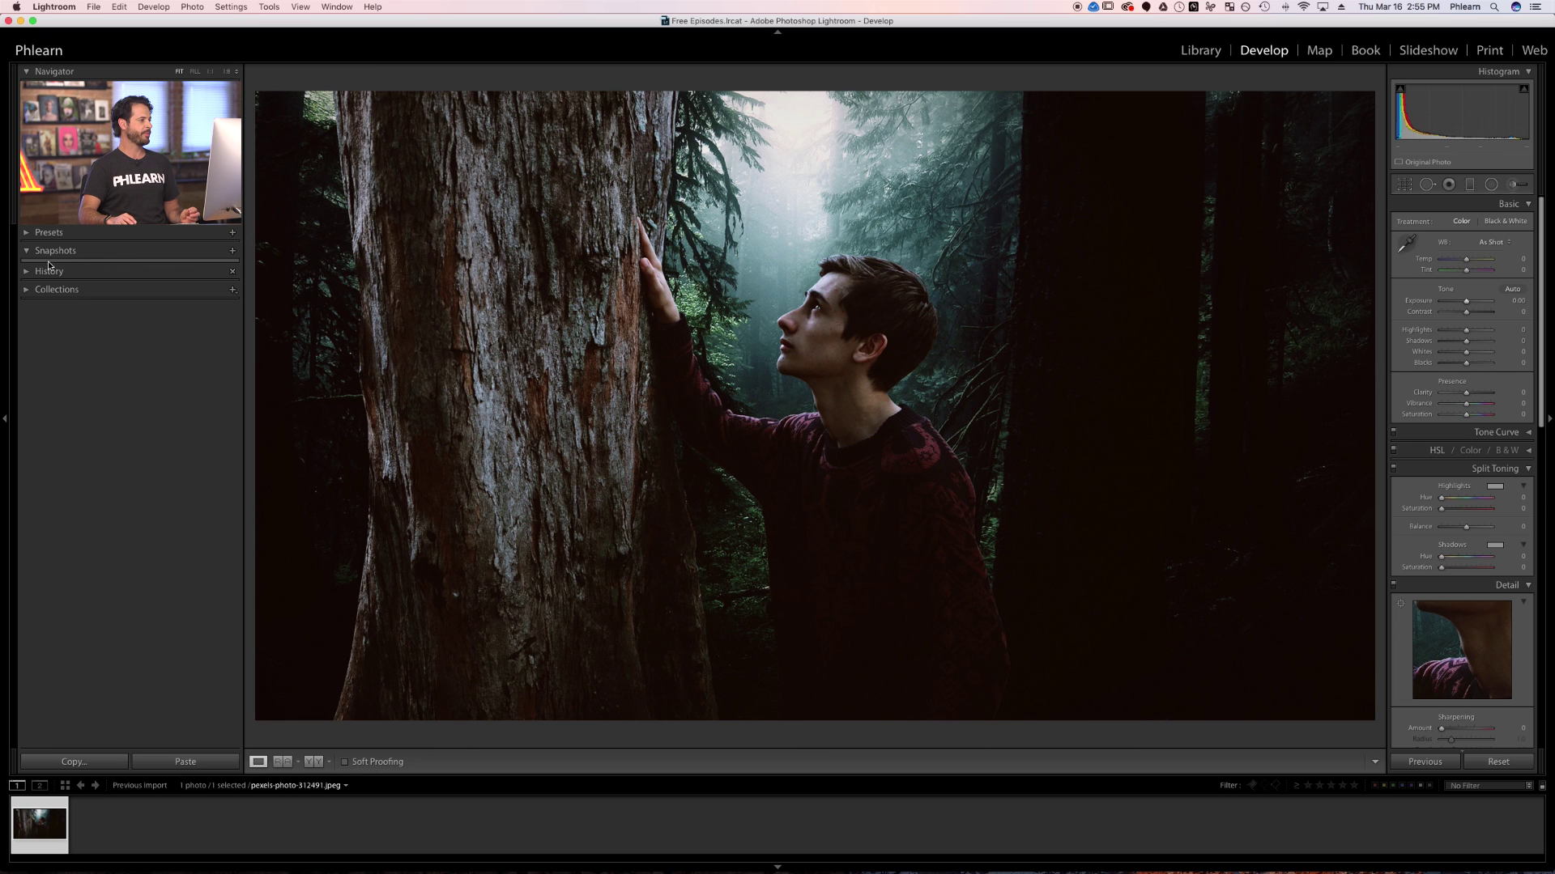
left_click(233, 252)
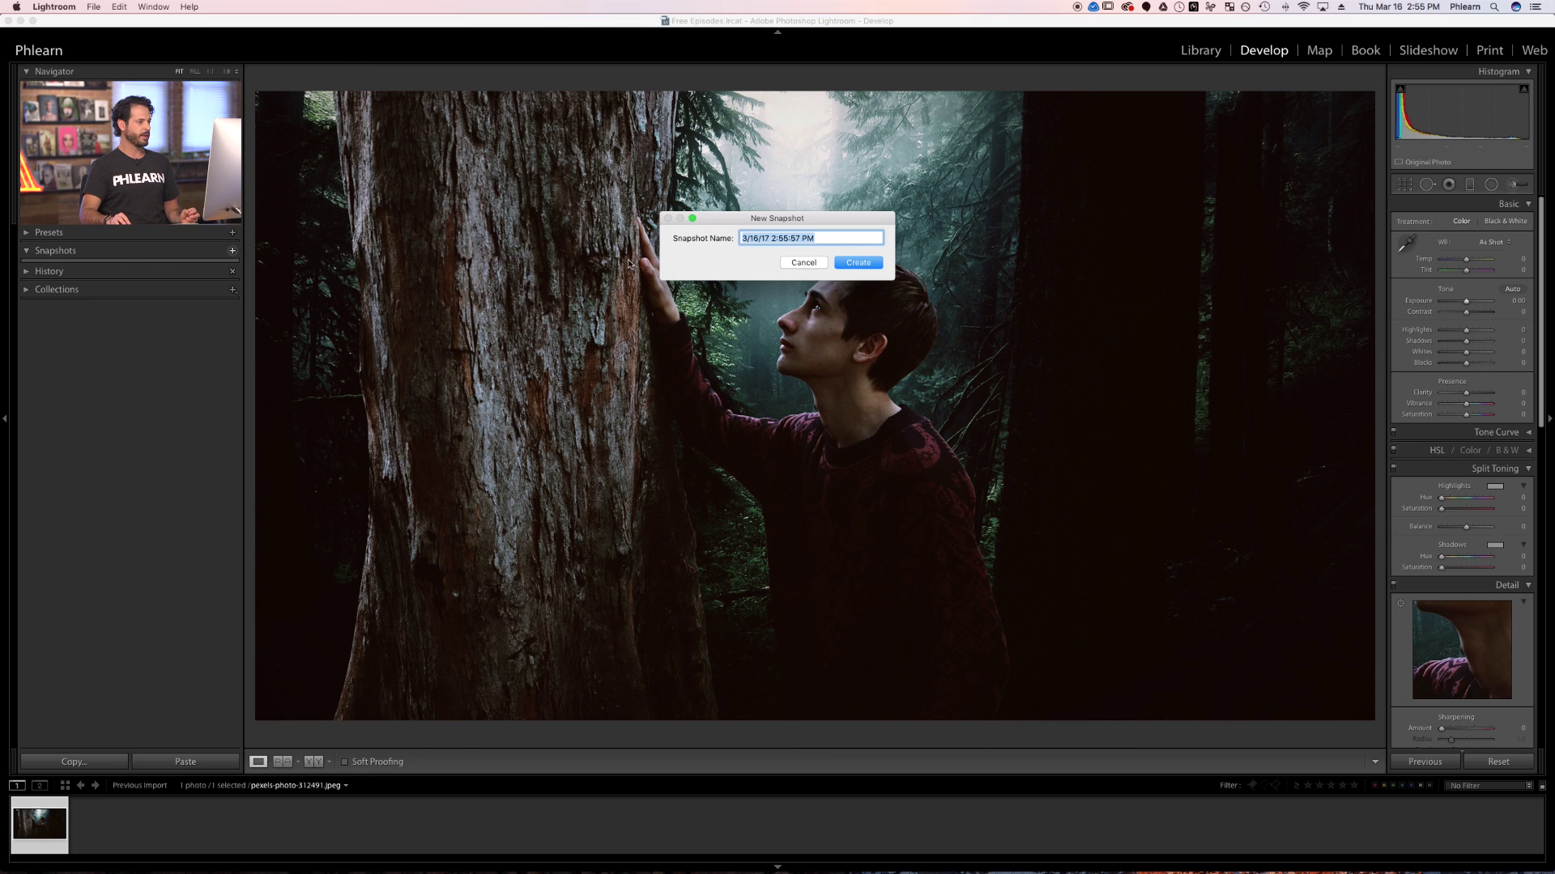
type("Before")
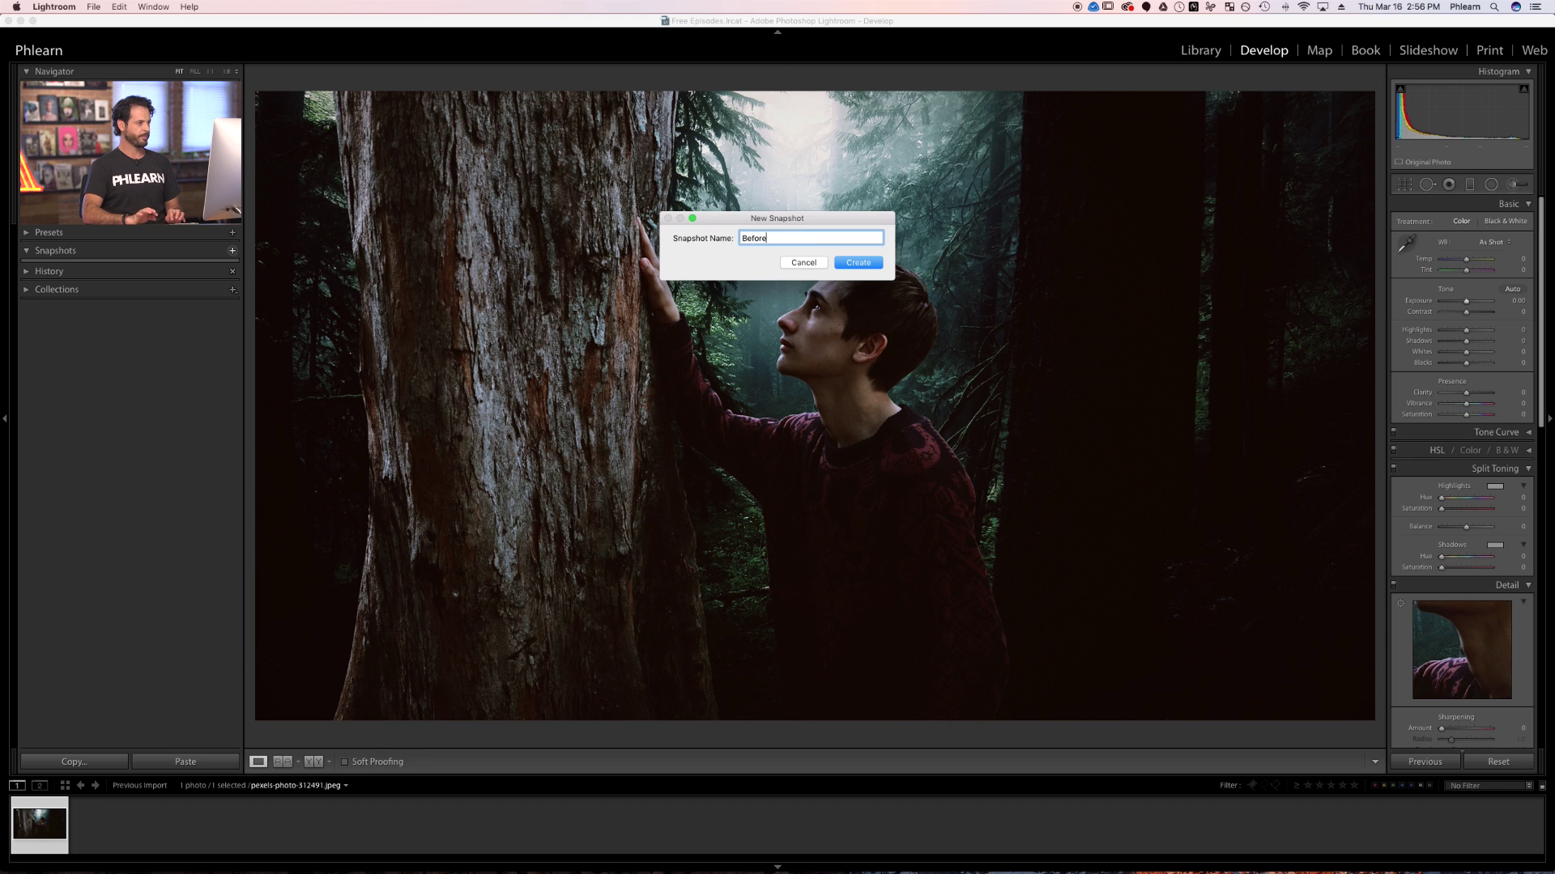
key("Return")
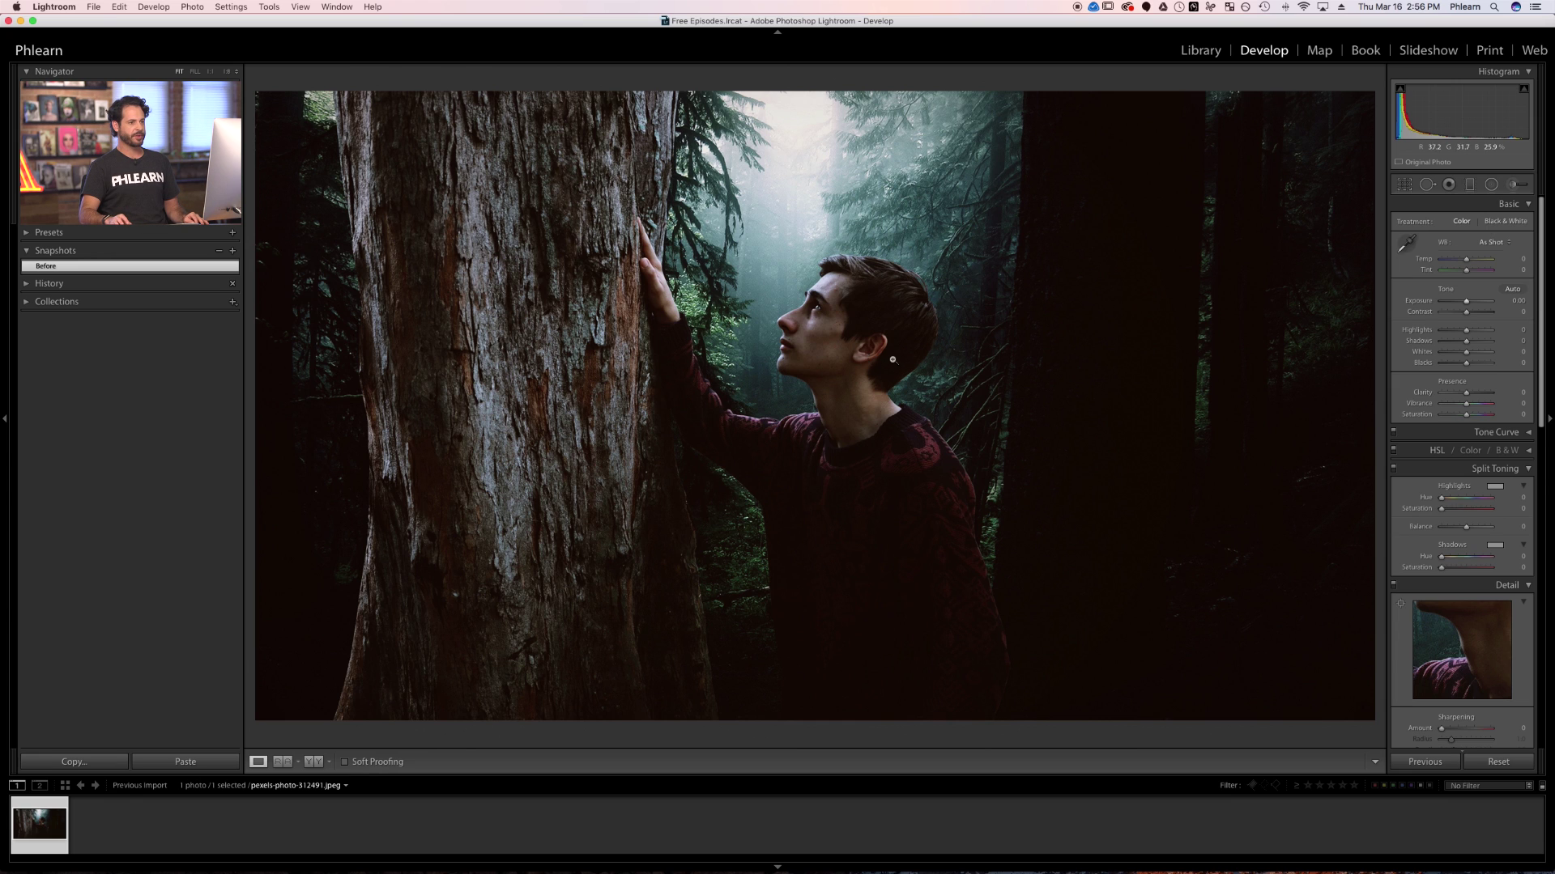
Draw a graduated filter downward from the photo's upper edge to face level and set its exposure to 1.58
left_click(1470, 186)
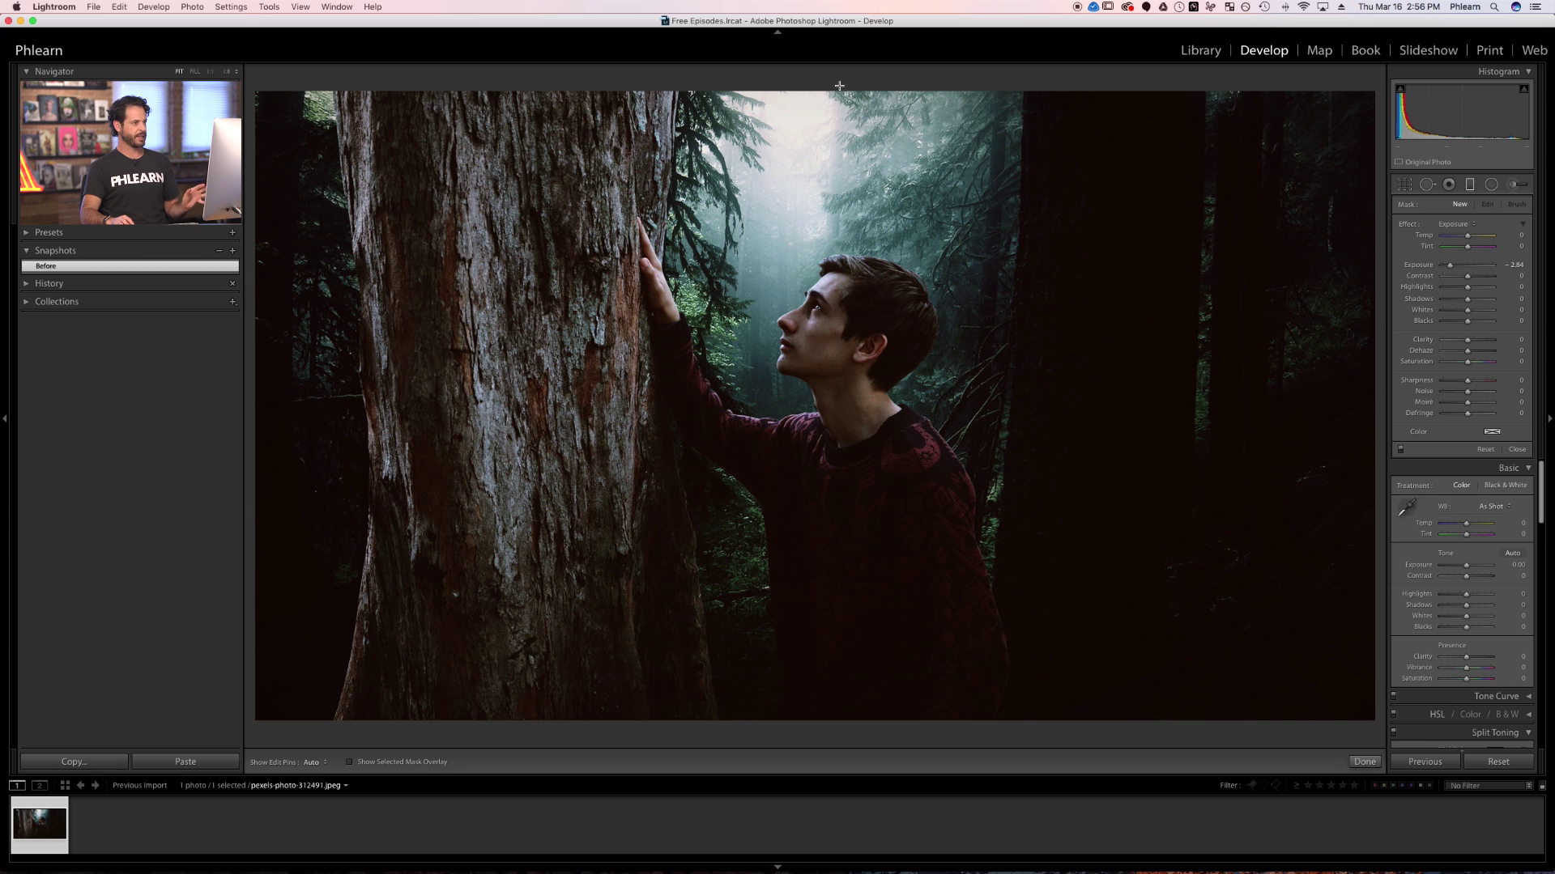
left_click_drag(838, 83, 844, 316)
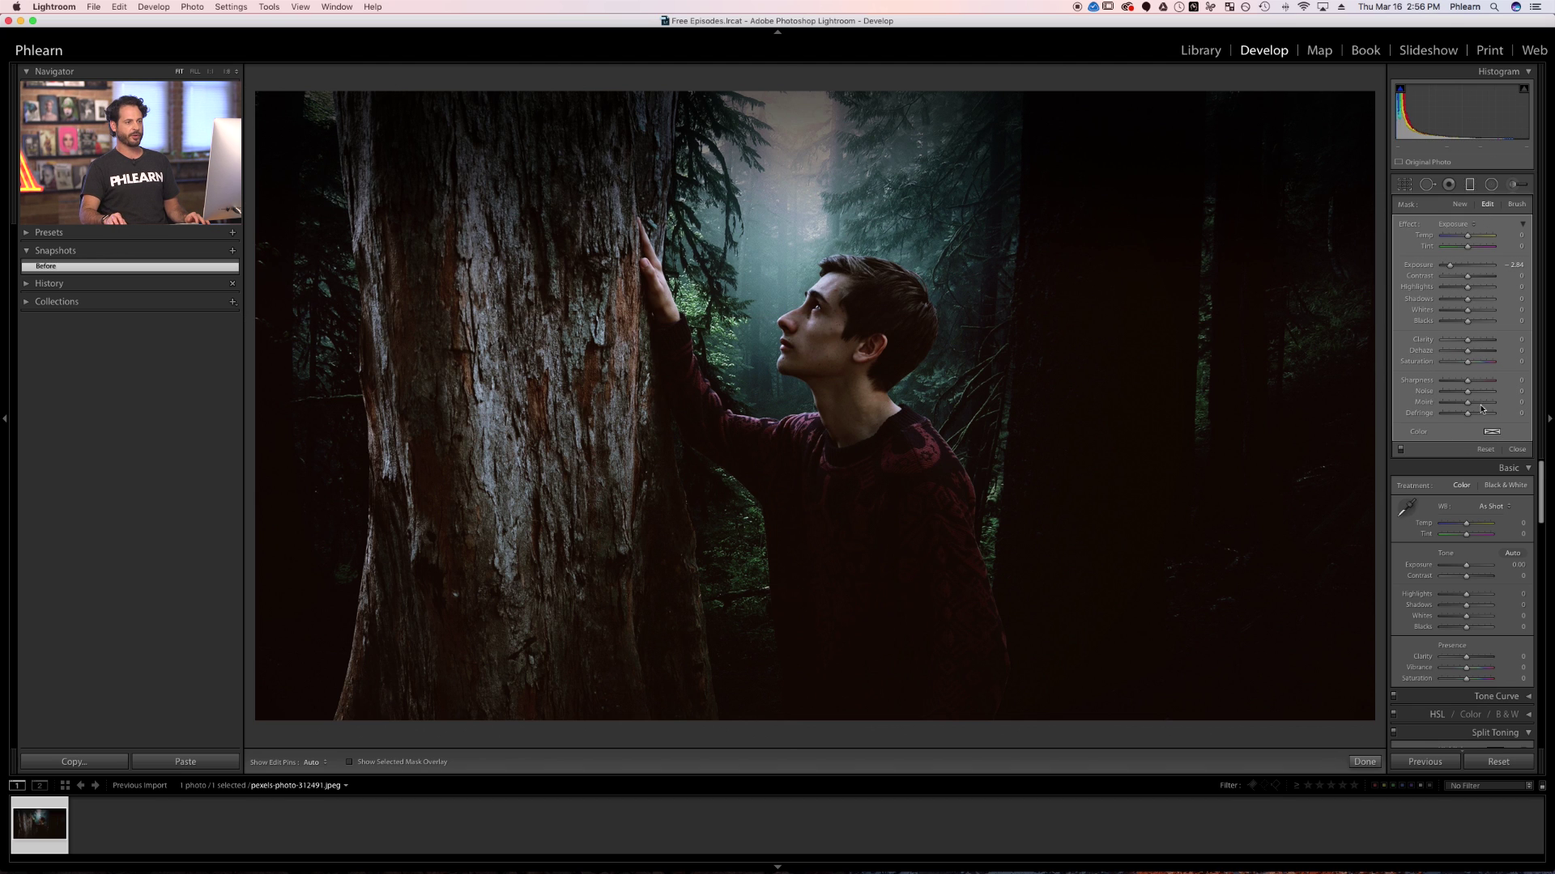
mouse_move(839, 201)
left_mouse_down()
mouse_move(839, 217)
mouse_move(838, 195)
left_mouse_up()
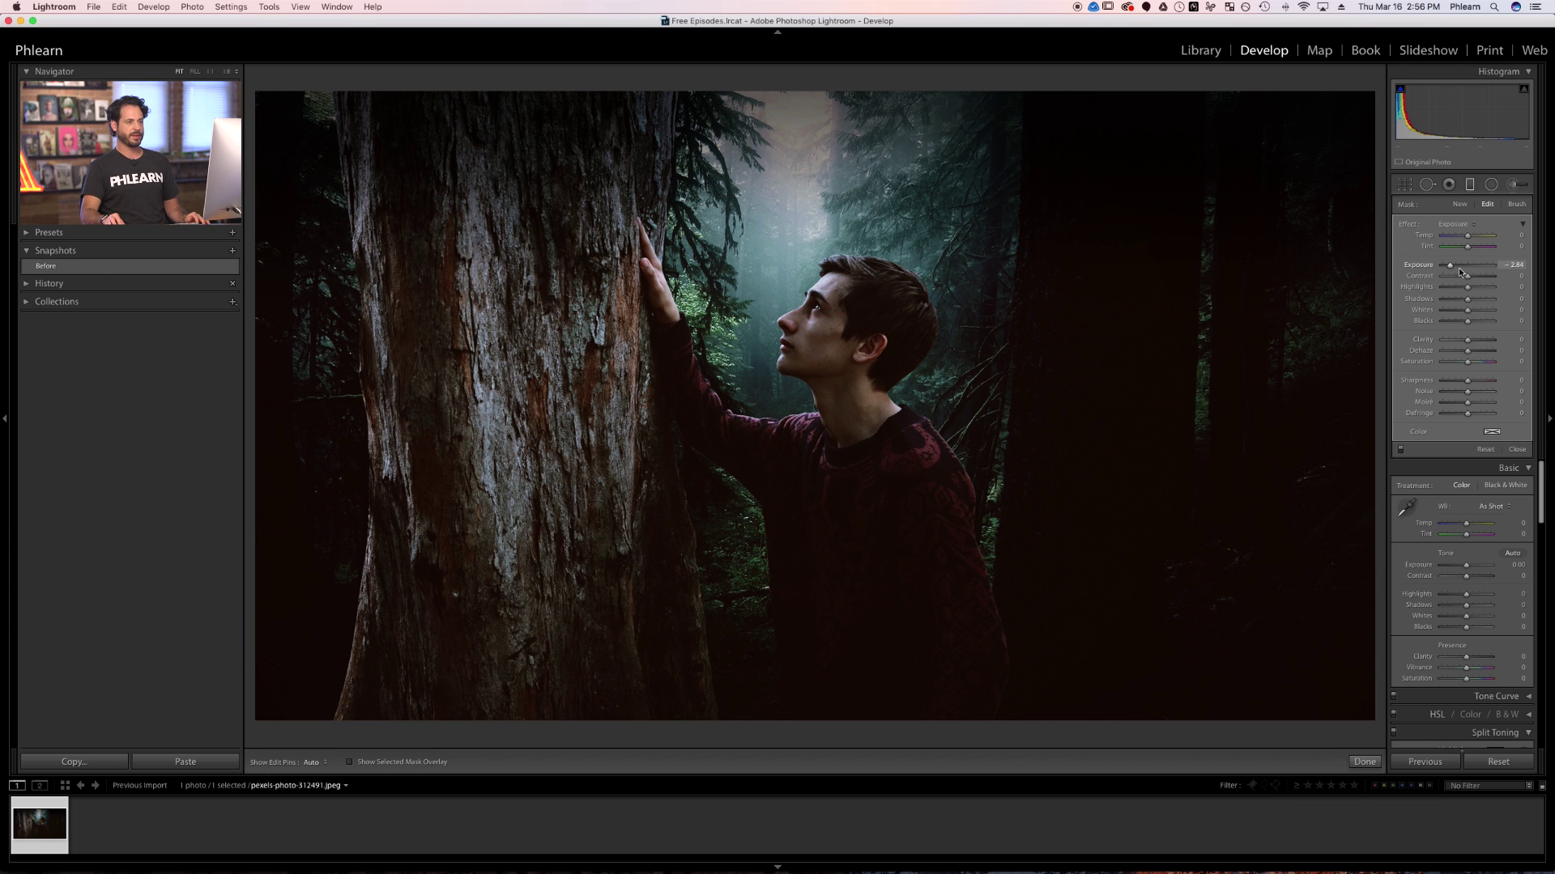
mouse_move(1449, 265)
left_mouse_down()
mouse_move(1493, 264)
mouse_move(1478, 270)
left_mouse_up()
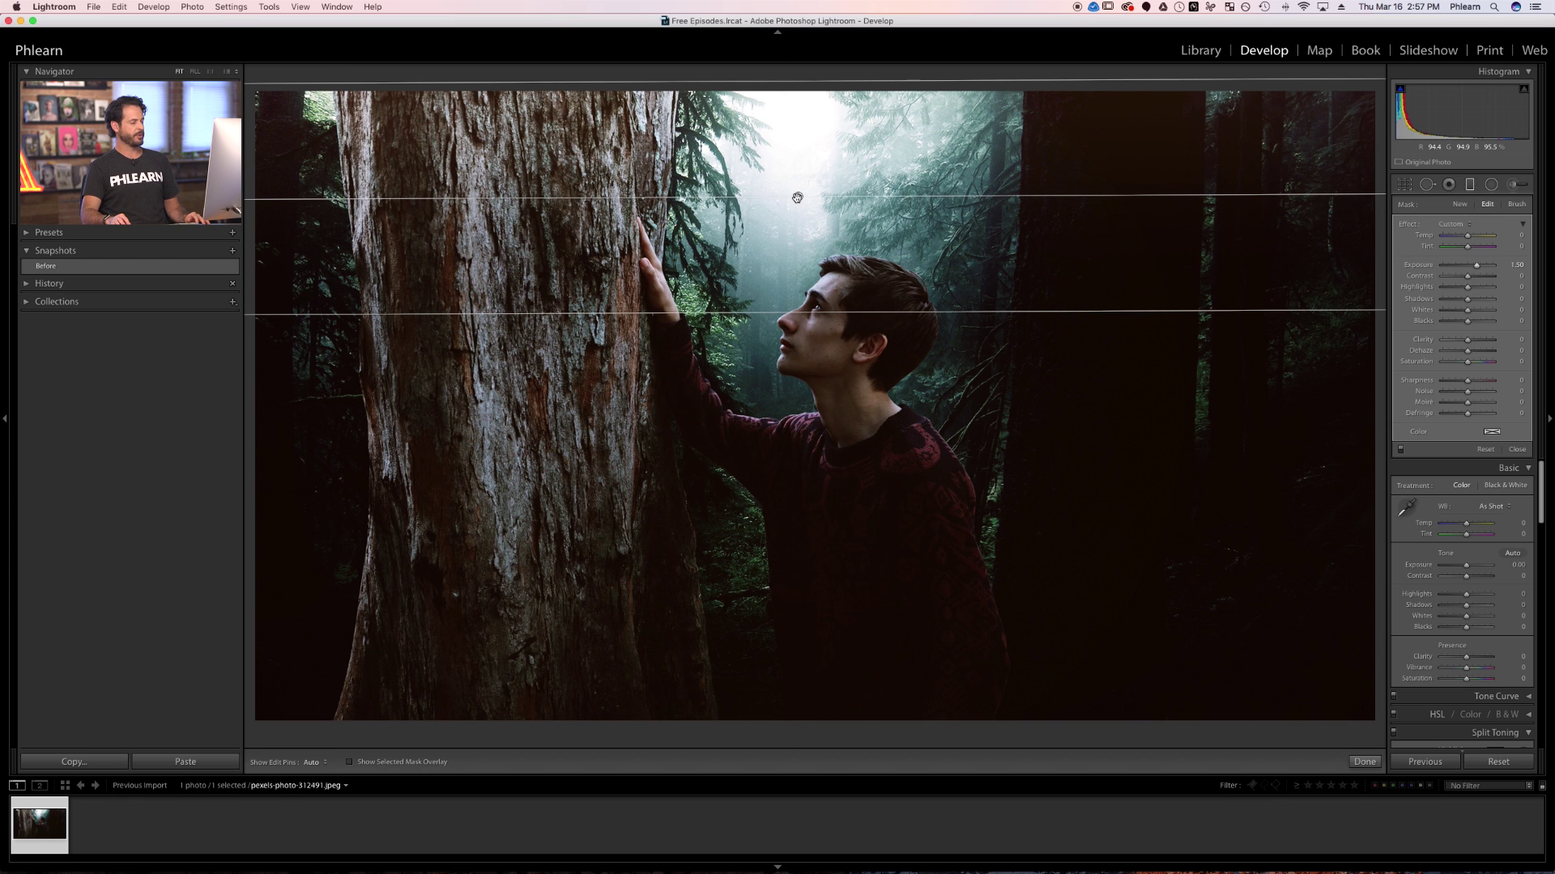
mouse_move(797, 196)
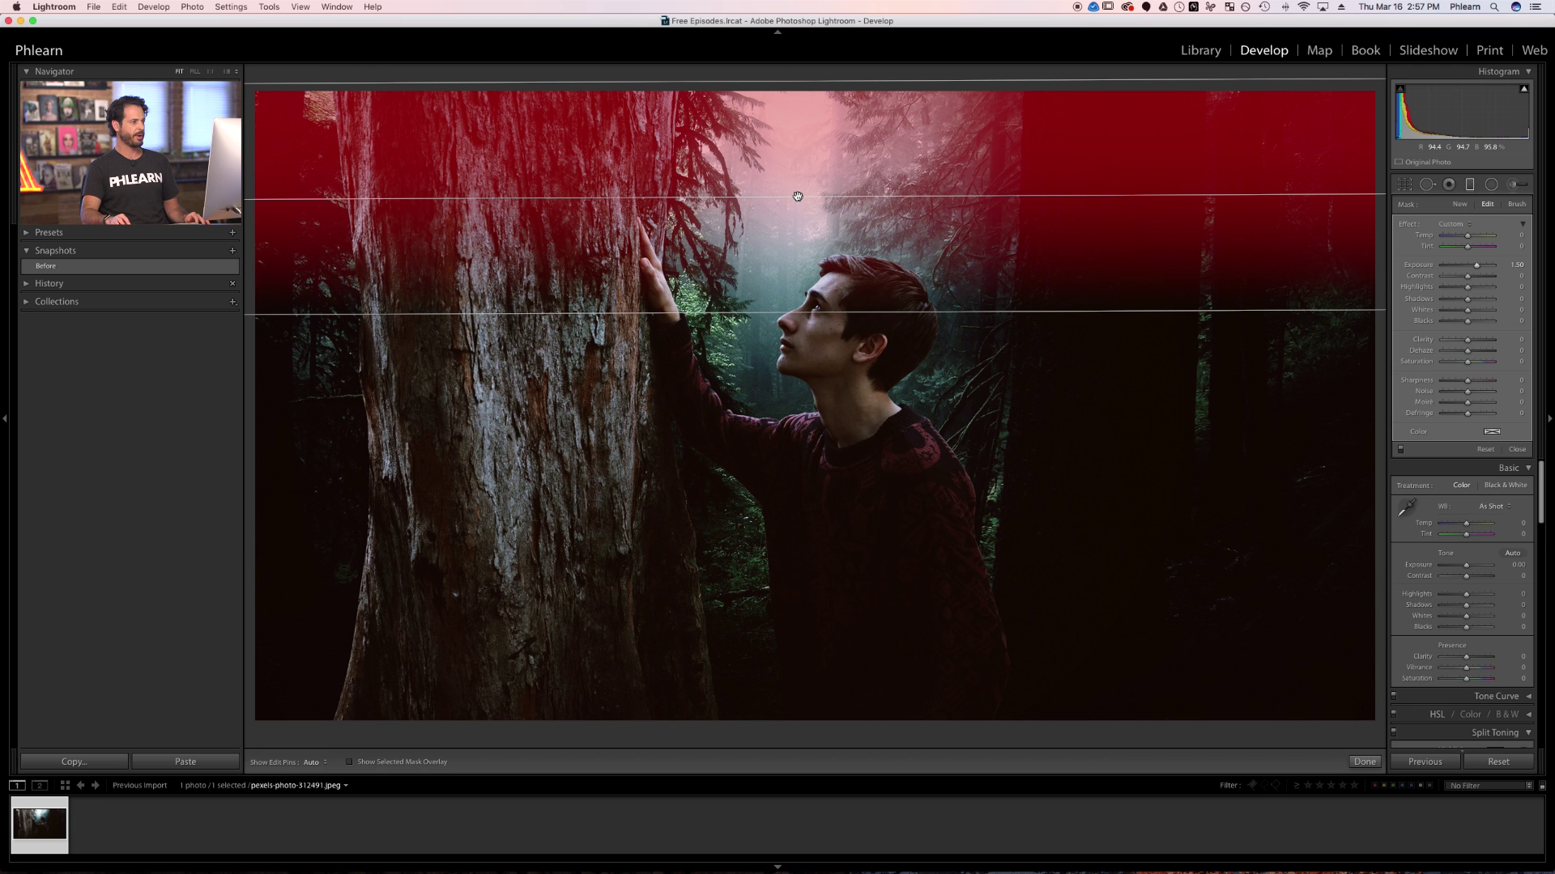
Try the gradient at different heights around the man's head, then compress its transition into a narrow band above him
left_click_drag(798, 198, 770, 357)
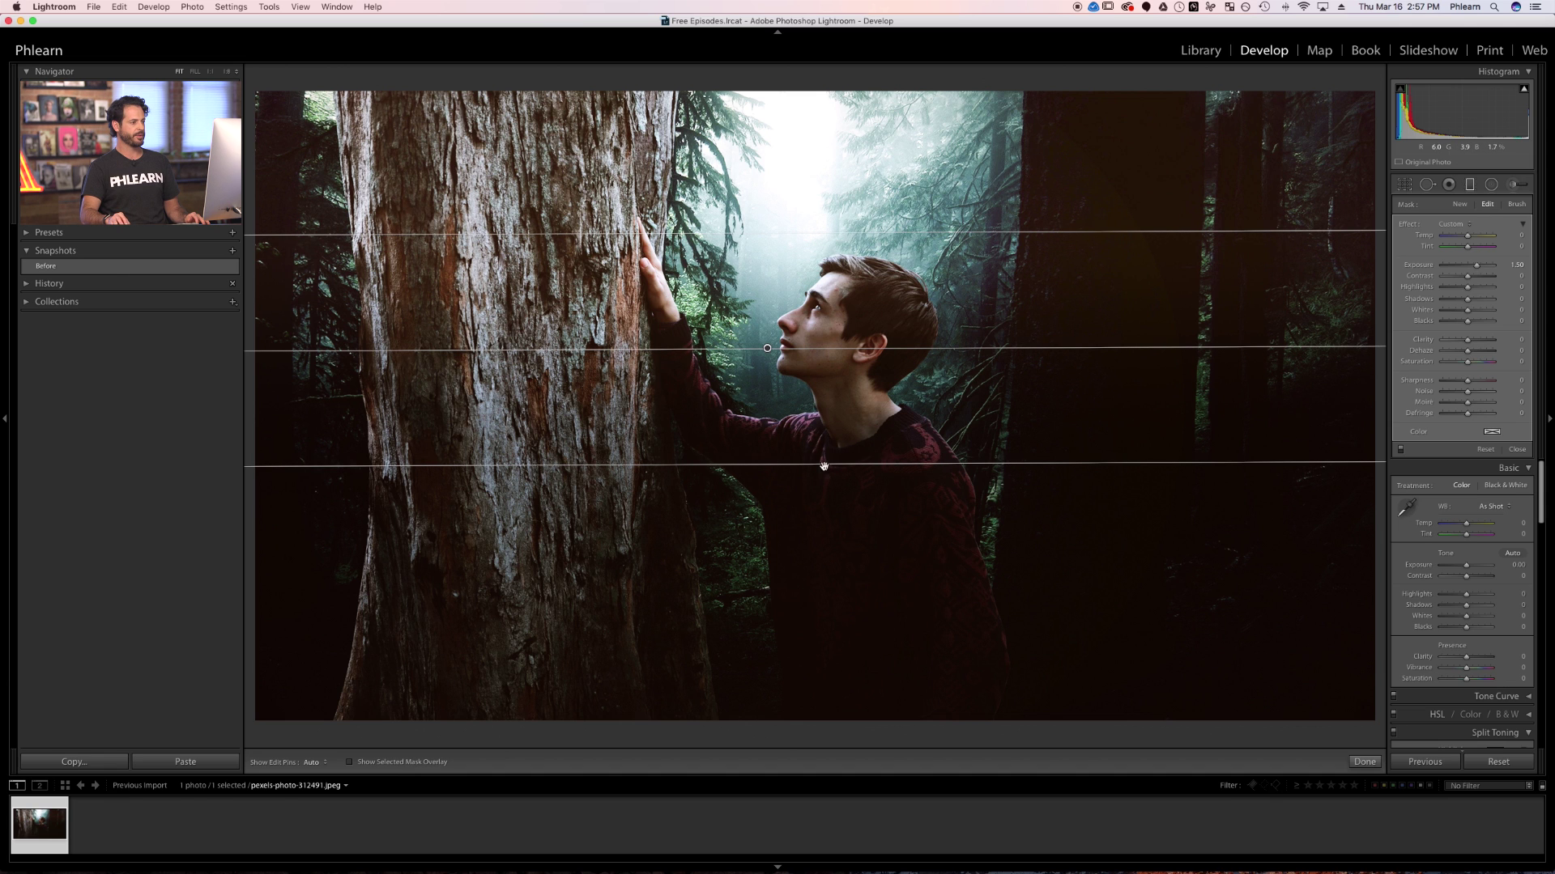
left_click_drag(767, 350, 773, 294)
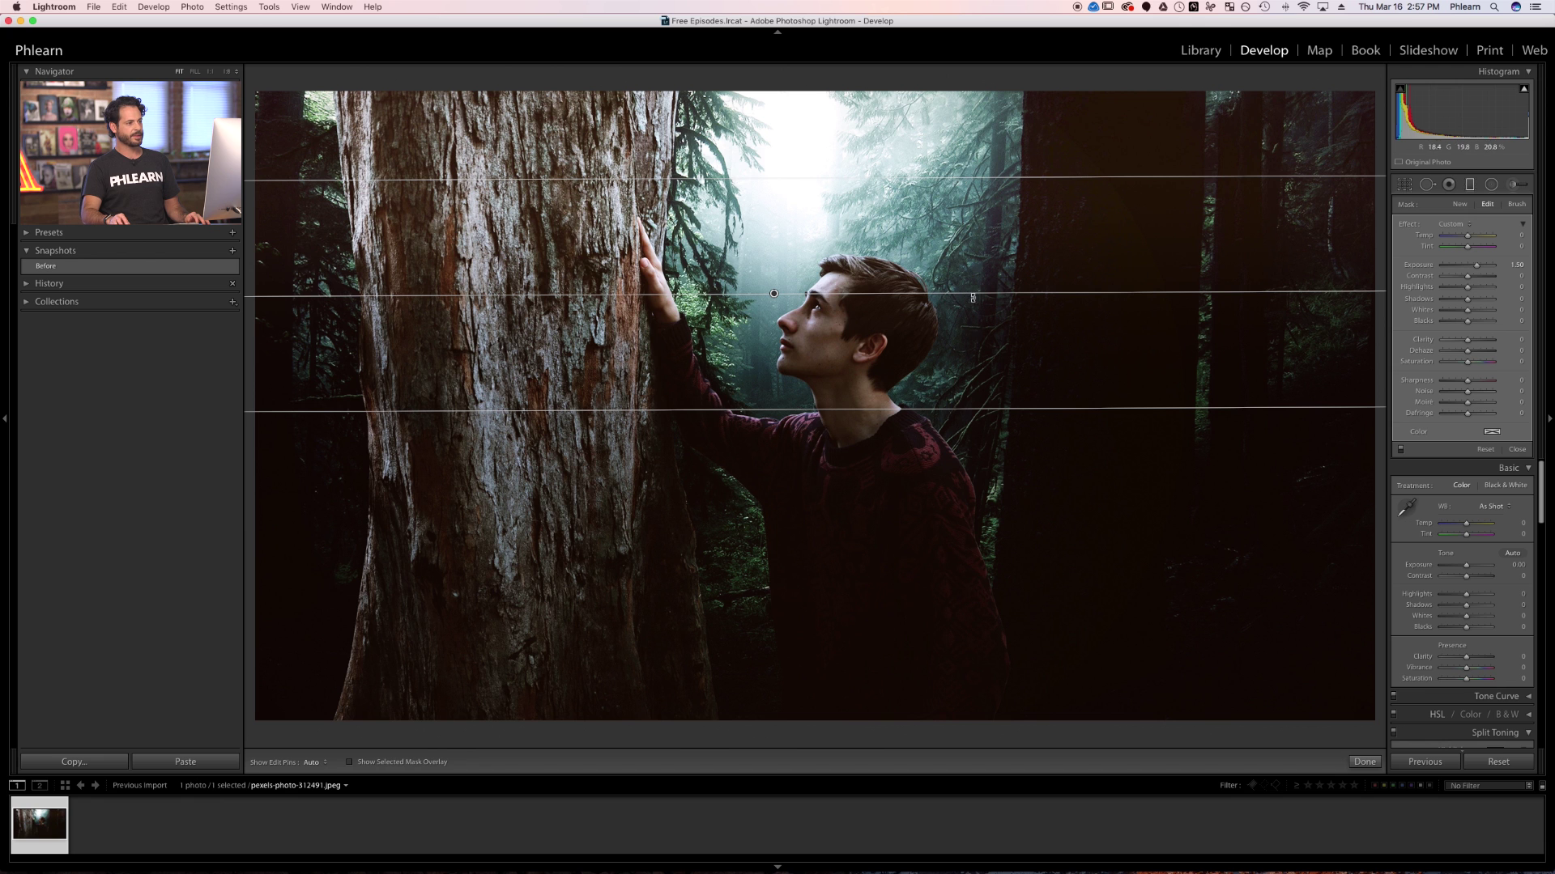
left_click_drag(962, 412, 803, 165)
Set the gradient's exposure to 4.00, widen its transition, and try moving and rotating it across the photo
left_click_drag(1480, 265, 1500, 265)
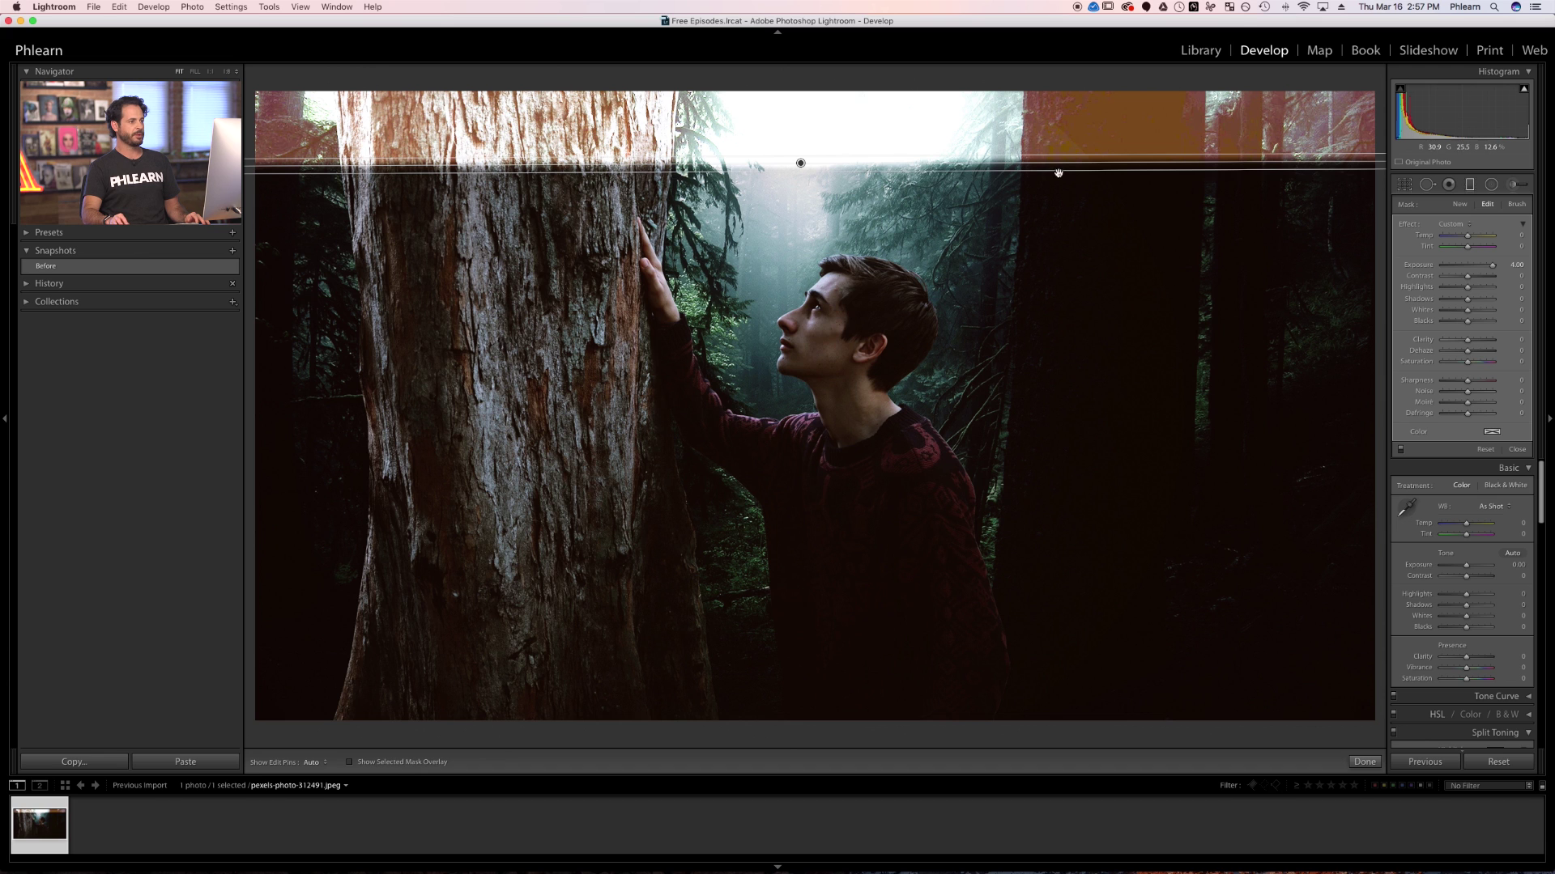
left_click_drag(801, 163, 847, 468)
left_click_drag(800, 316, 800, 241)
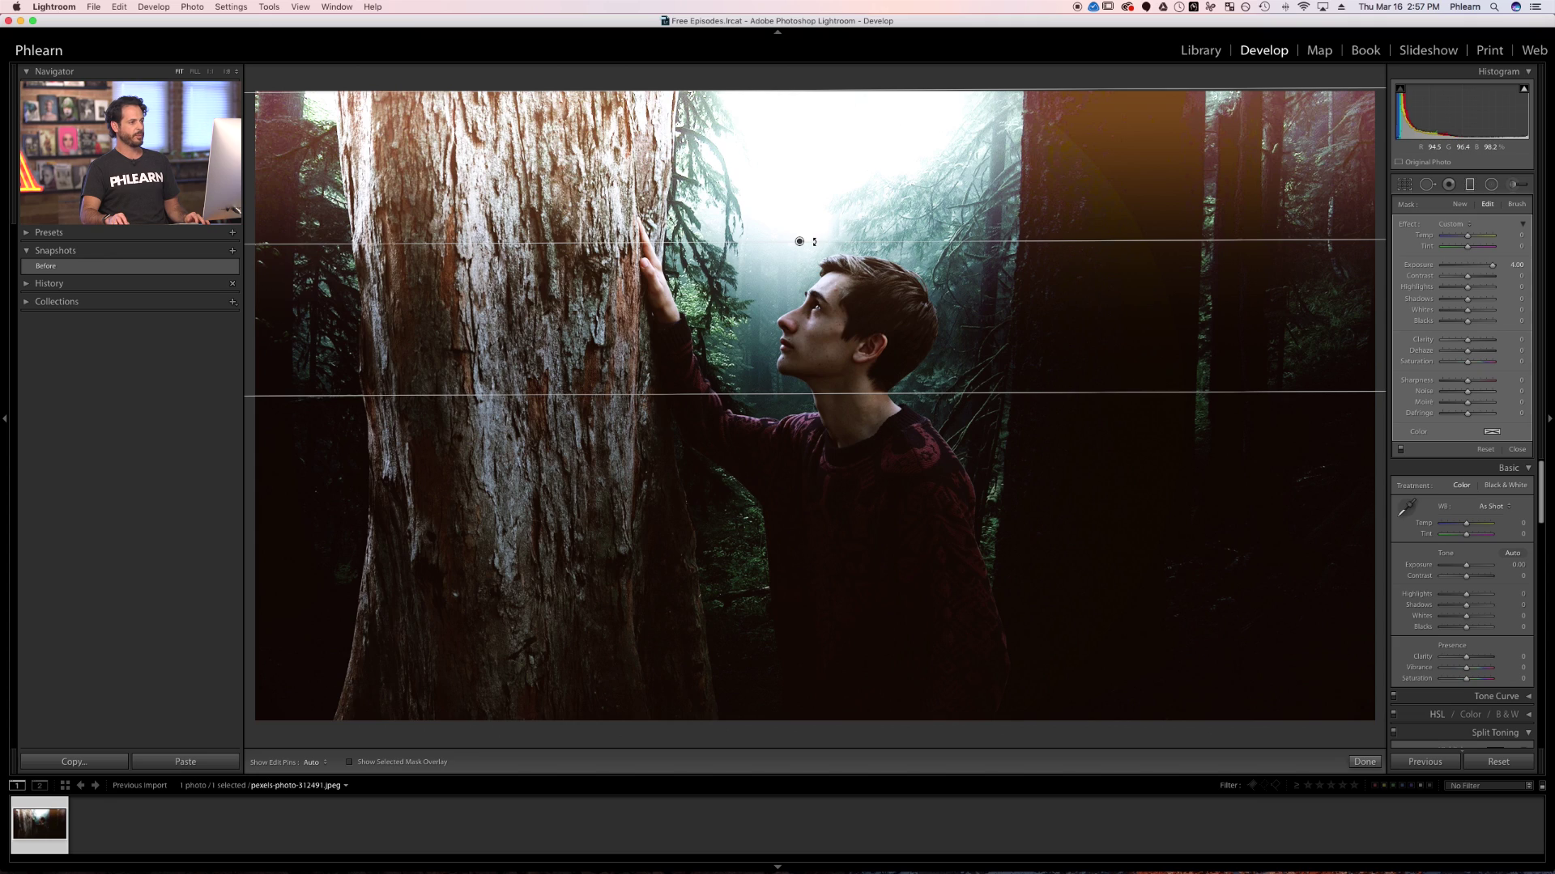
left_click_drag(845, 242, 807, 196)
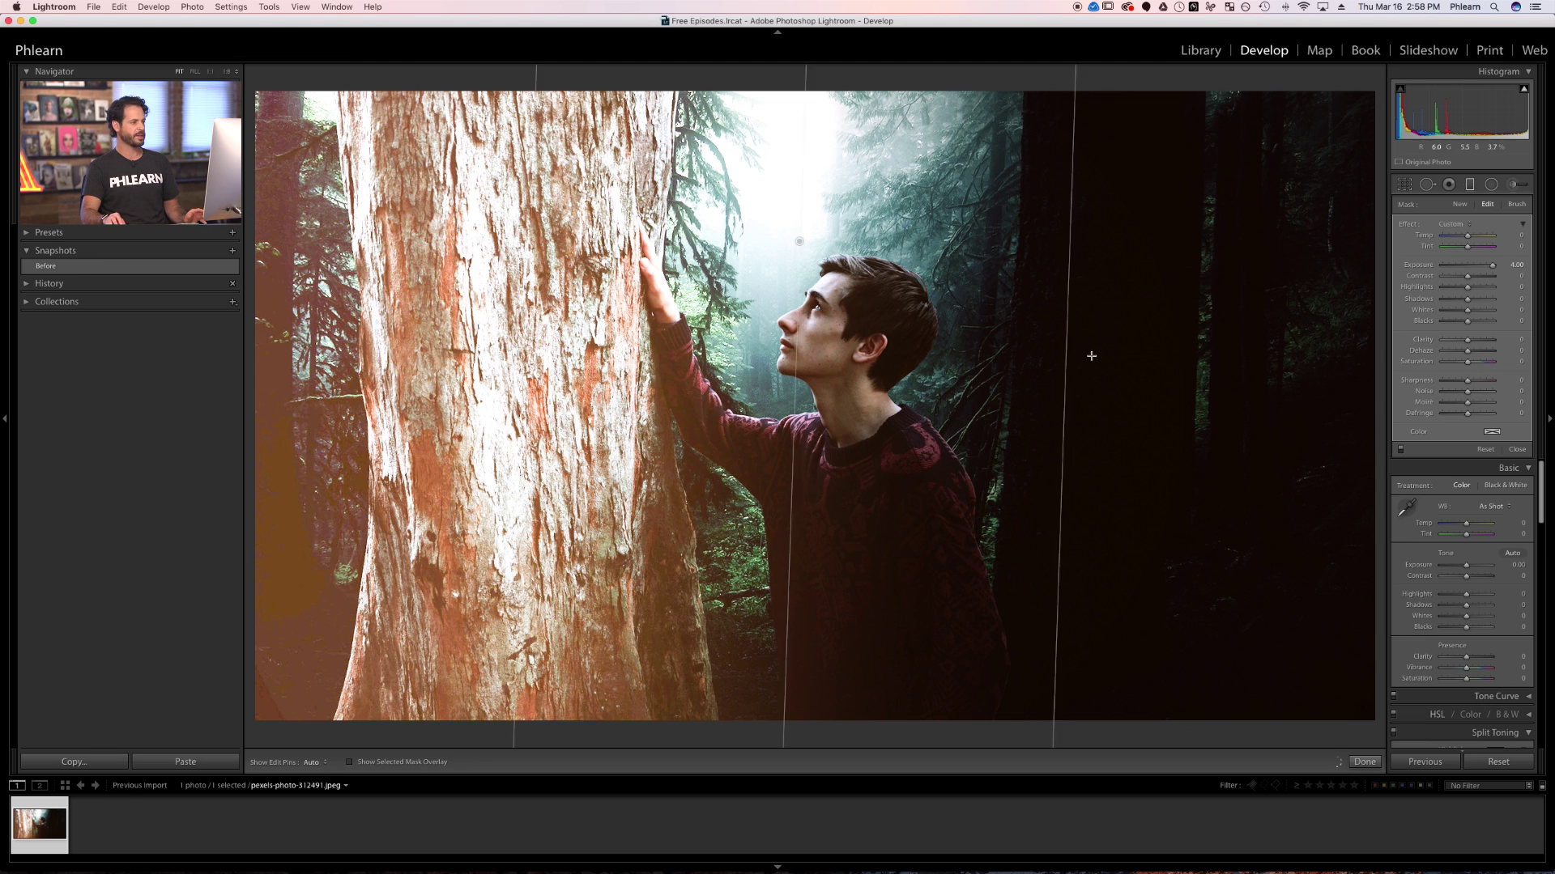
mouse_move(801, 241)
left_mouse_down()
mouse_move(851, 285)
mouse_move(866, 244)
mouse_move(823, 236)
left_mouse_up()
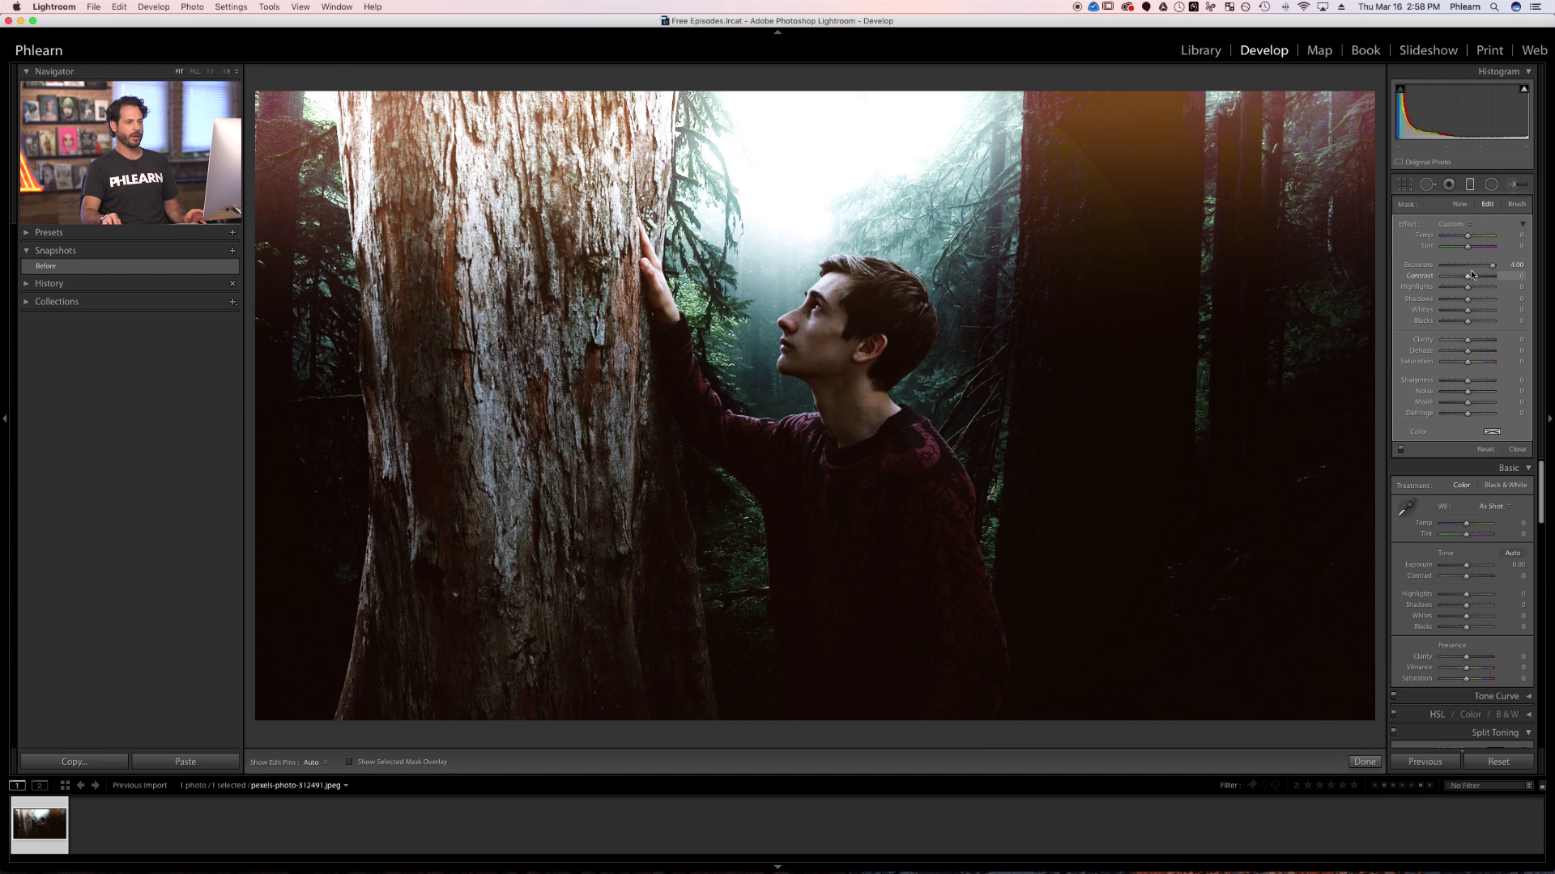
Reduce the gradient's exposure to 1.77, shift it slightly above the man's head, and remove this graduated filter
left_click_drag(1477, 270, 1479, 270)
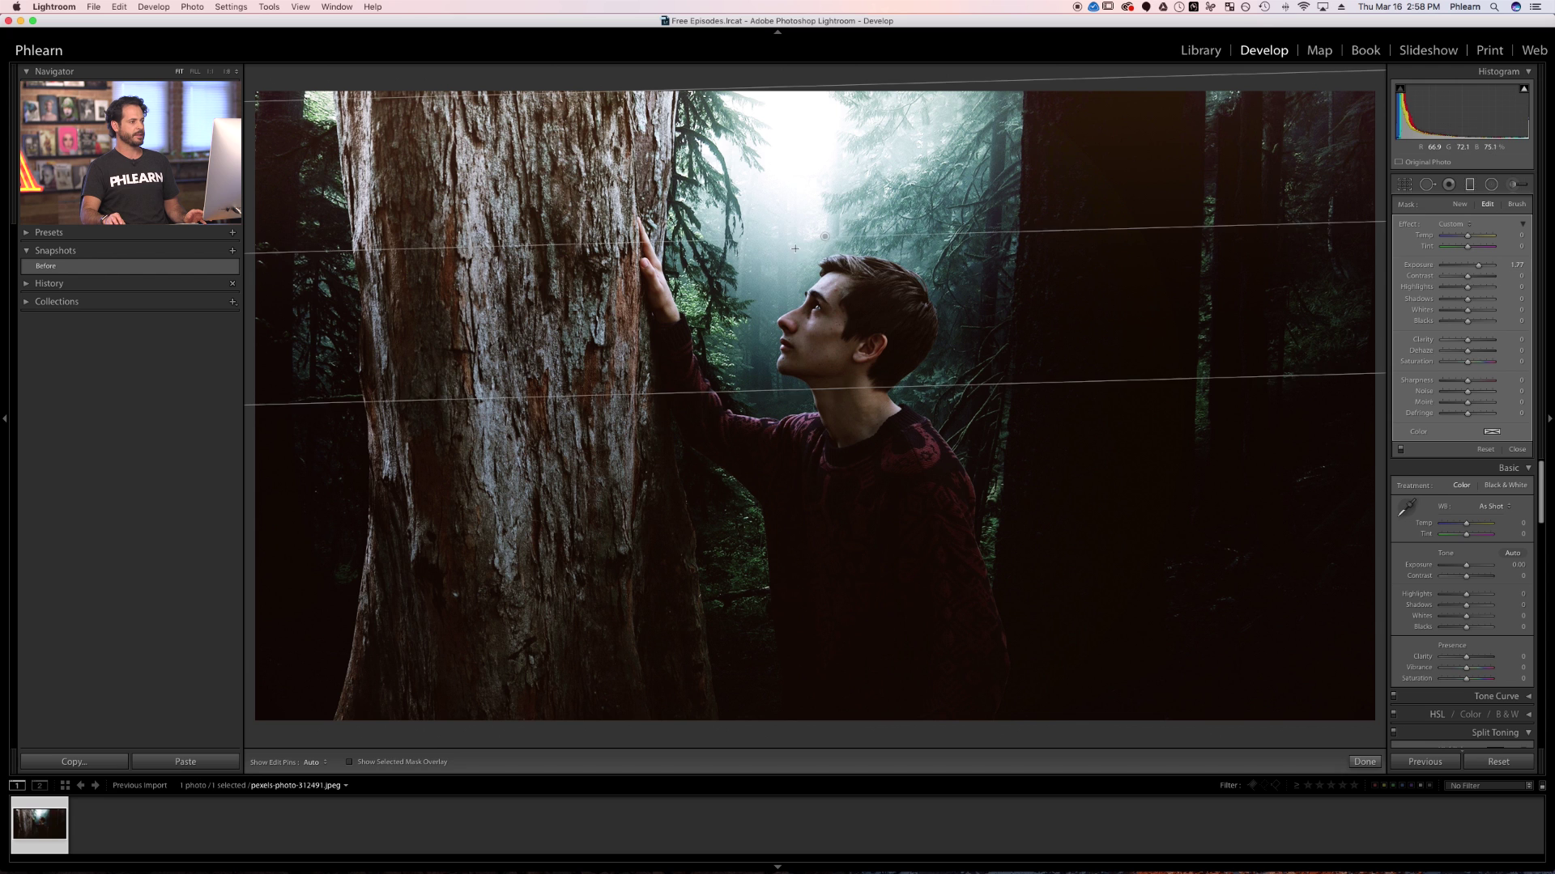
mouse_move(824, 237)
left_mouse_down()
mouse_move(820, 271)
mouse_move(807, 234)
left_mouse_up()
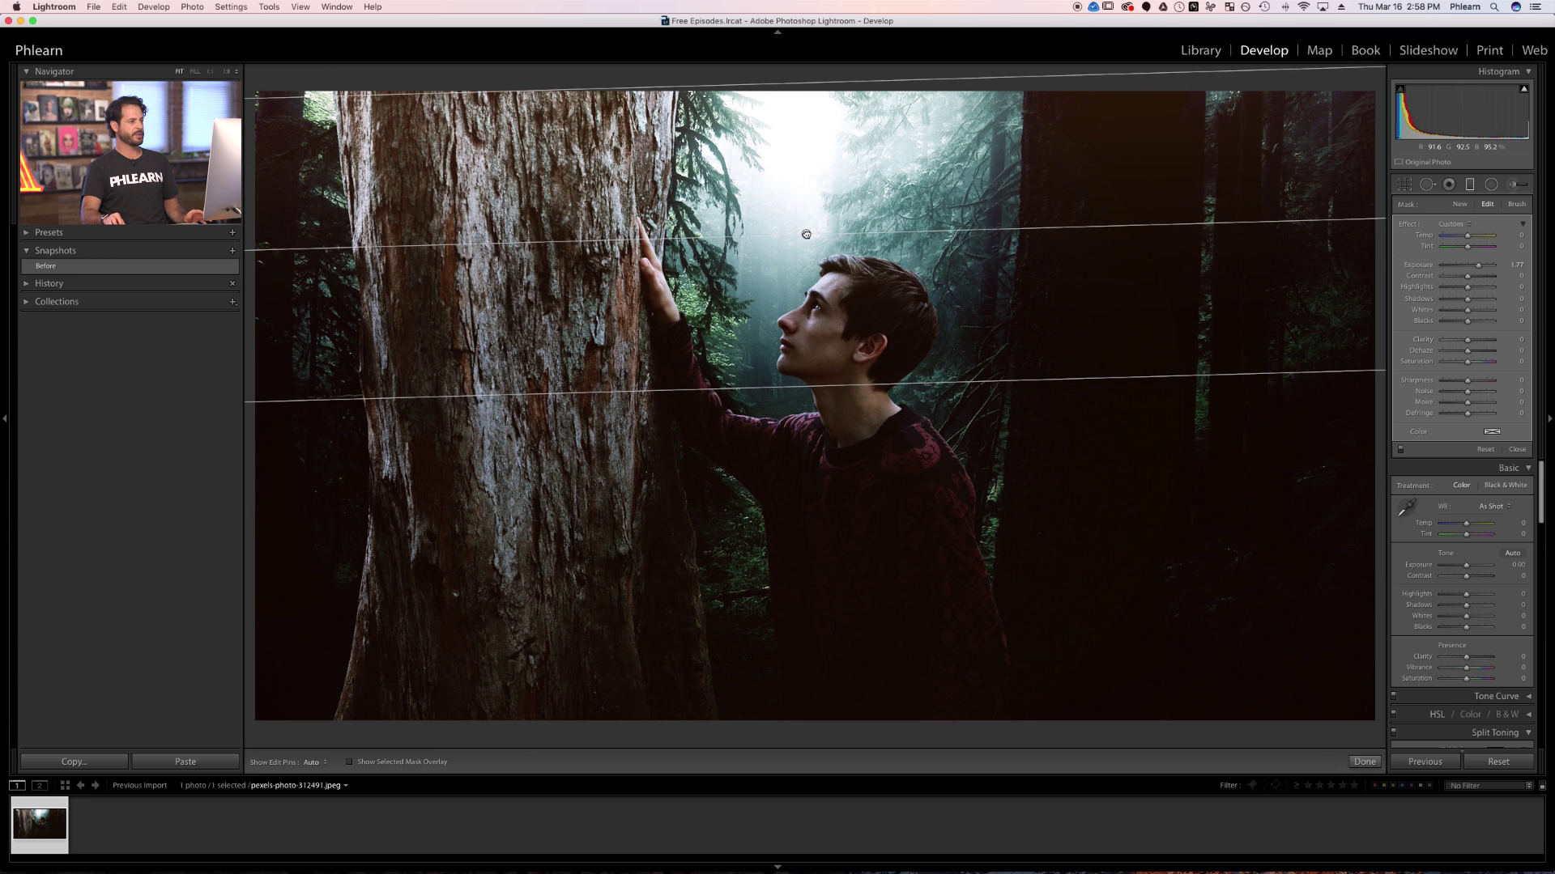
mouse_move(806, 234)
key("Return")
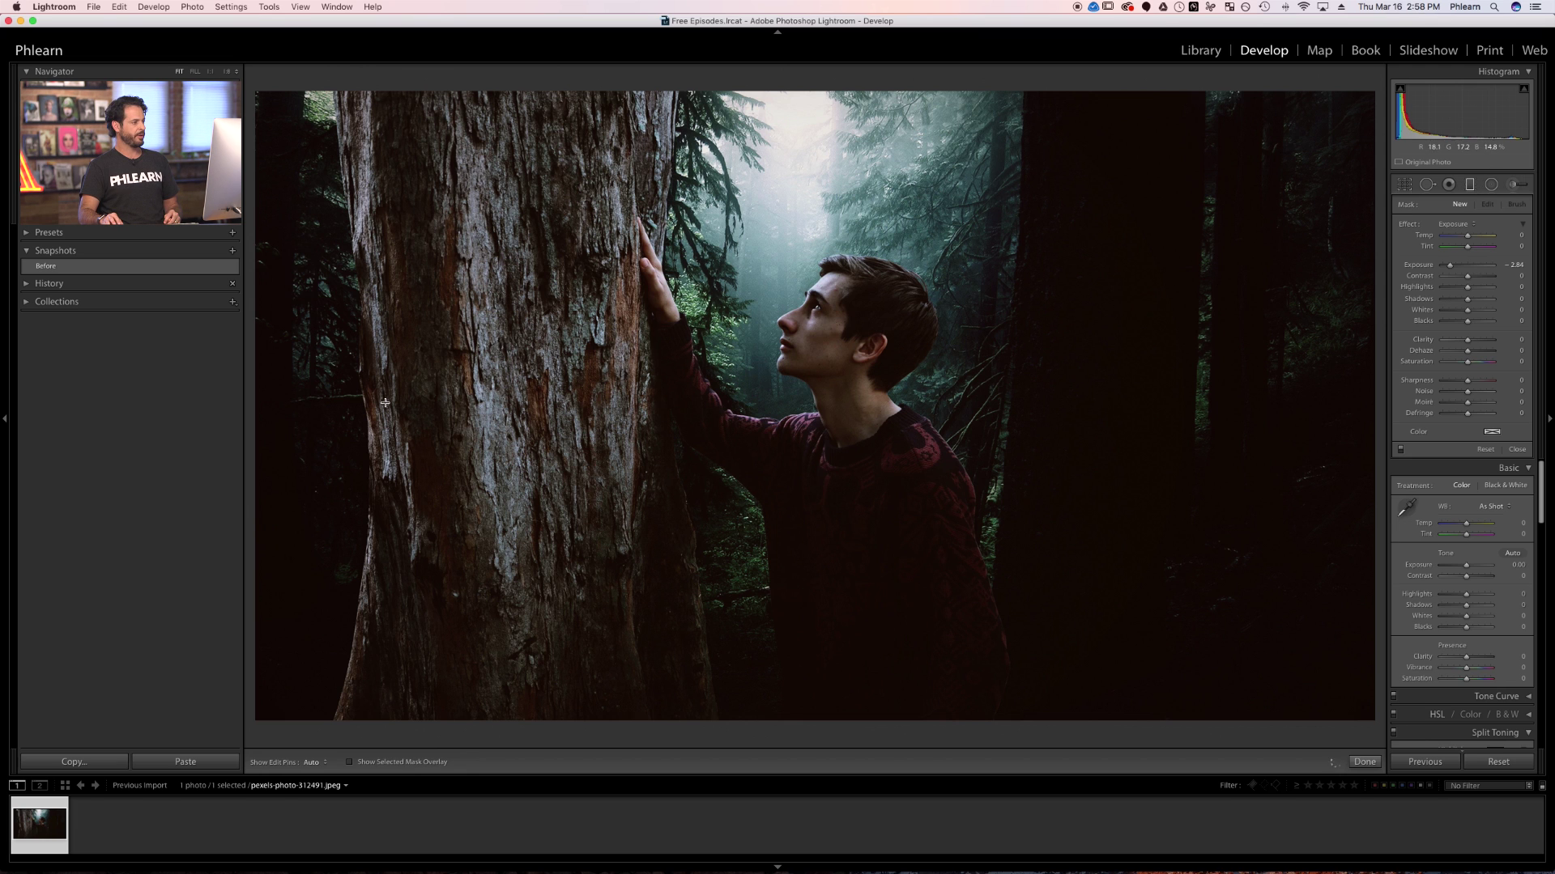
Add a sideways graduated filter fading inward across the large tree trunk, with exposure 0.75 and saturation -72
left_click_drag(277, 409, 660, 405)
left_click_drag(1465, 270, 1472, 269)
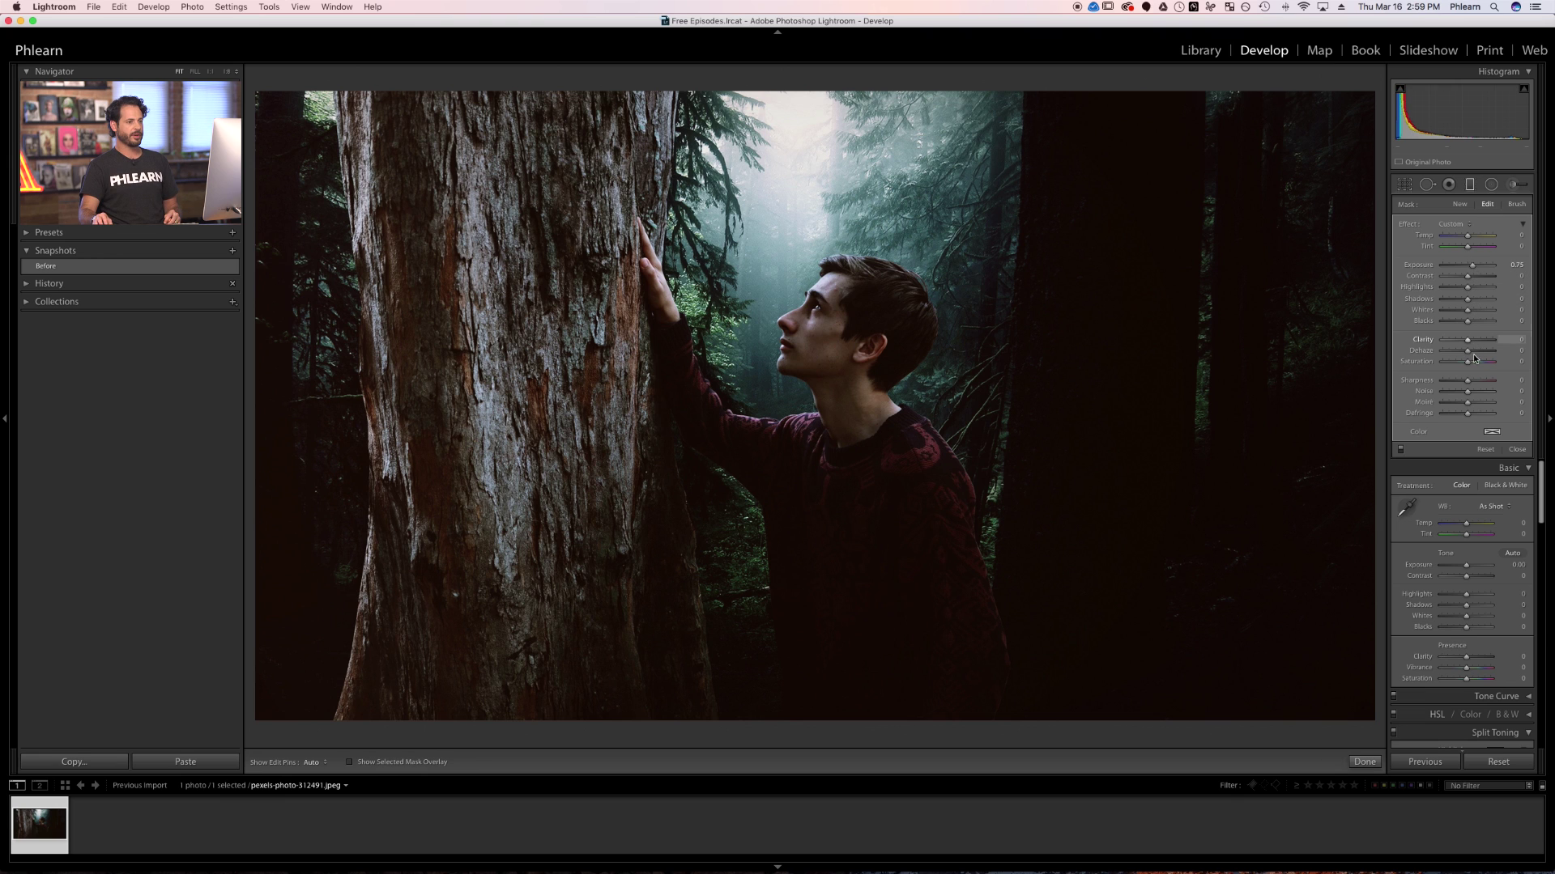
left_click_drag(1468, 366, 1462, 364)
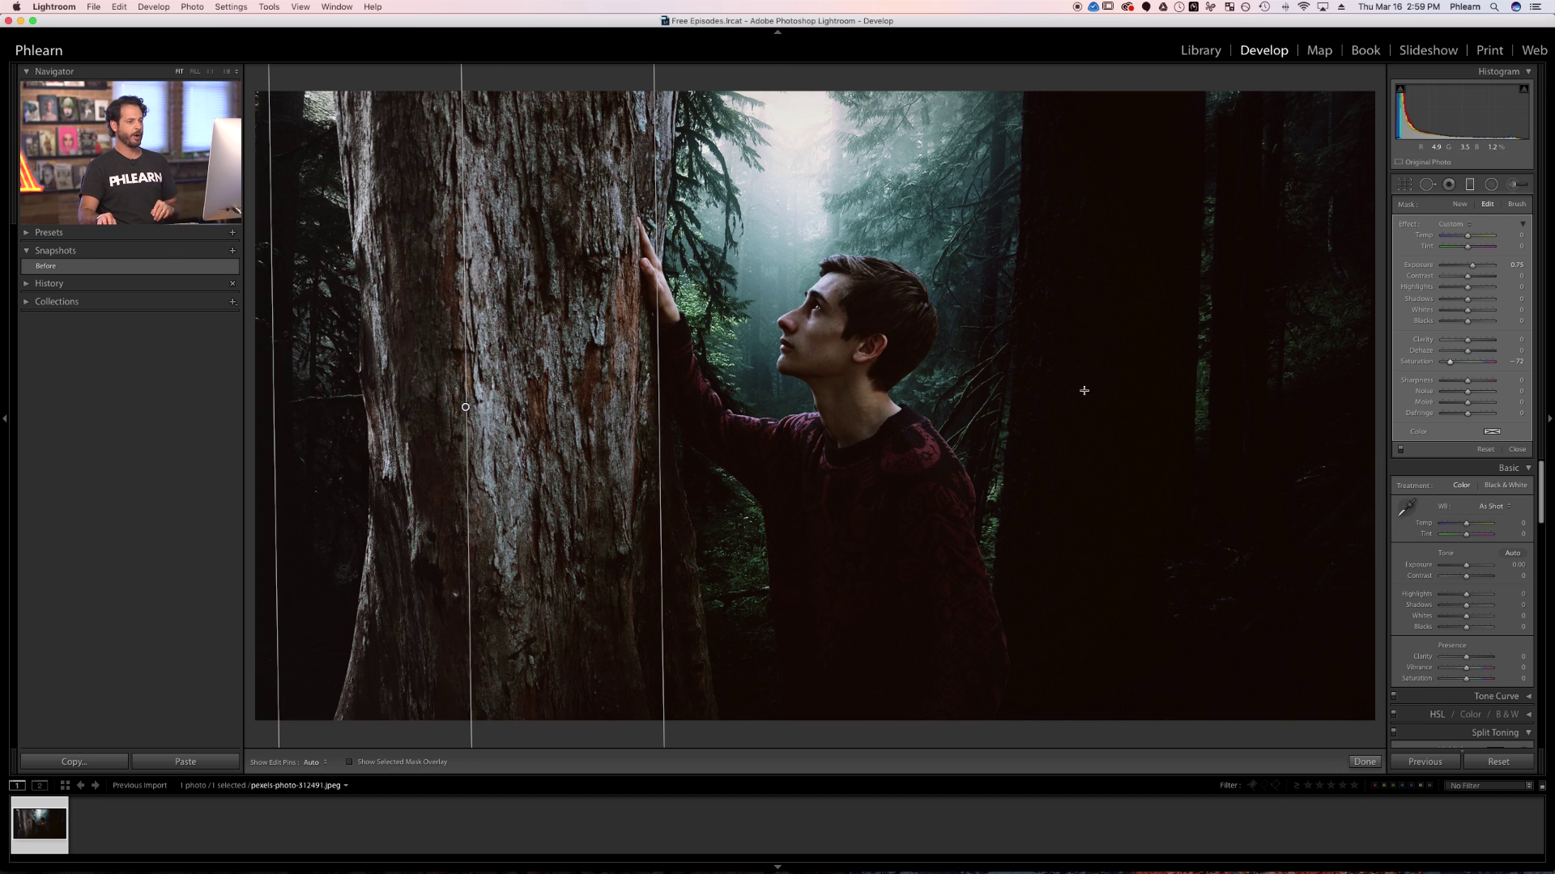
Add a second graduated filter inward from the photo's right edge, widen it past the man, and set exposure 2.79 and saturation -27
left_click_drag(1378, 377, 990, 370)
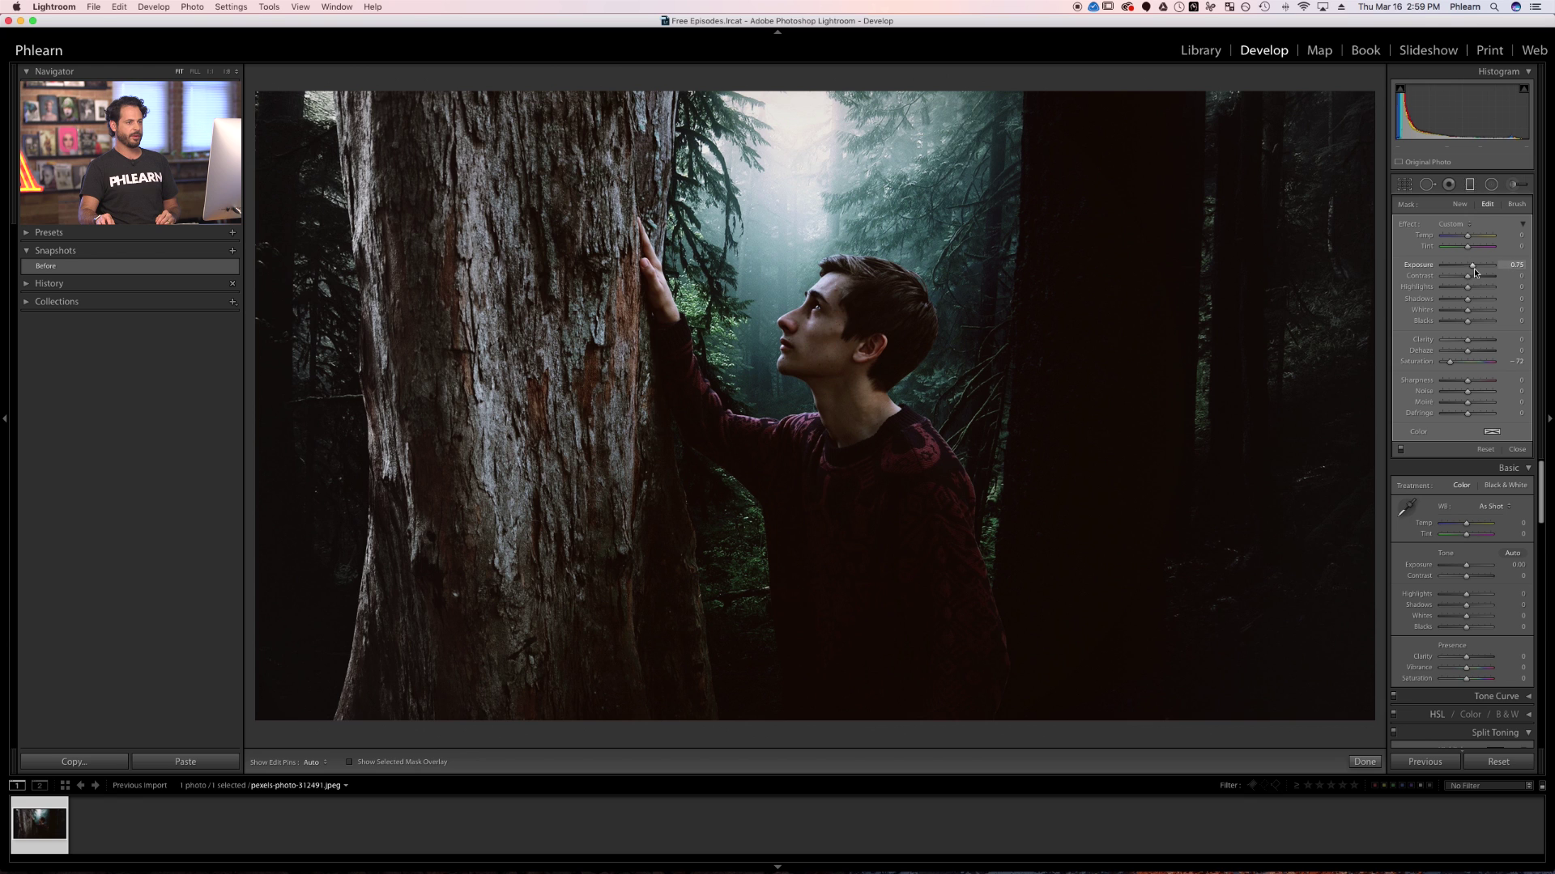
left_click_drag(1480, 269, 1487, 269)
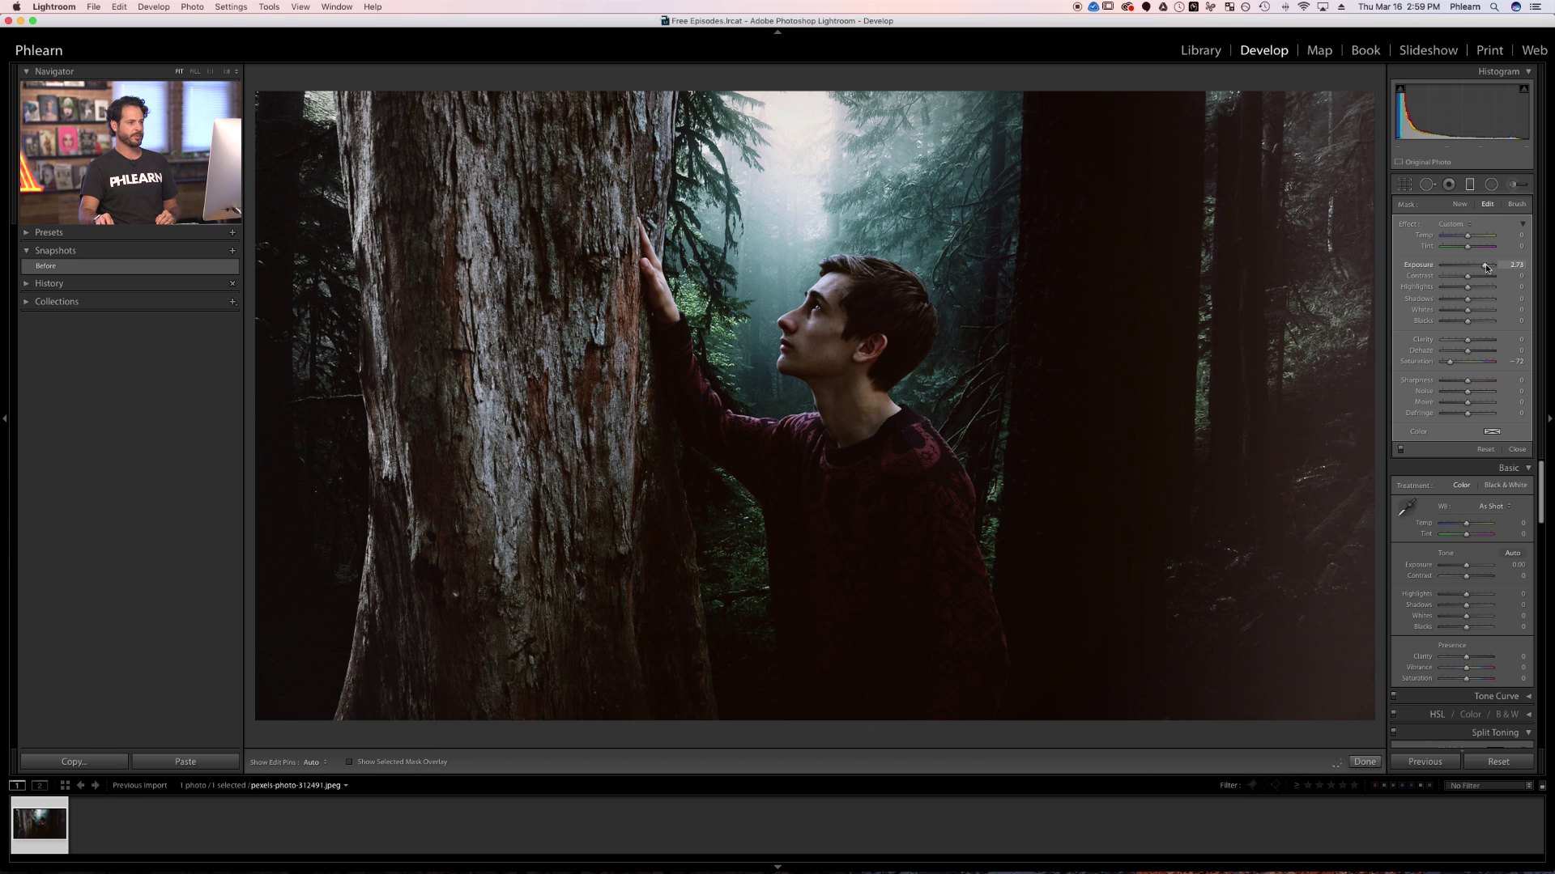
left_click_drag(989, 376, 630, 370)
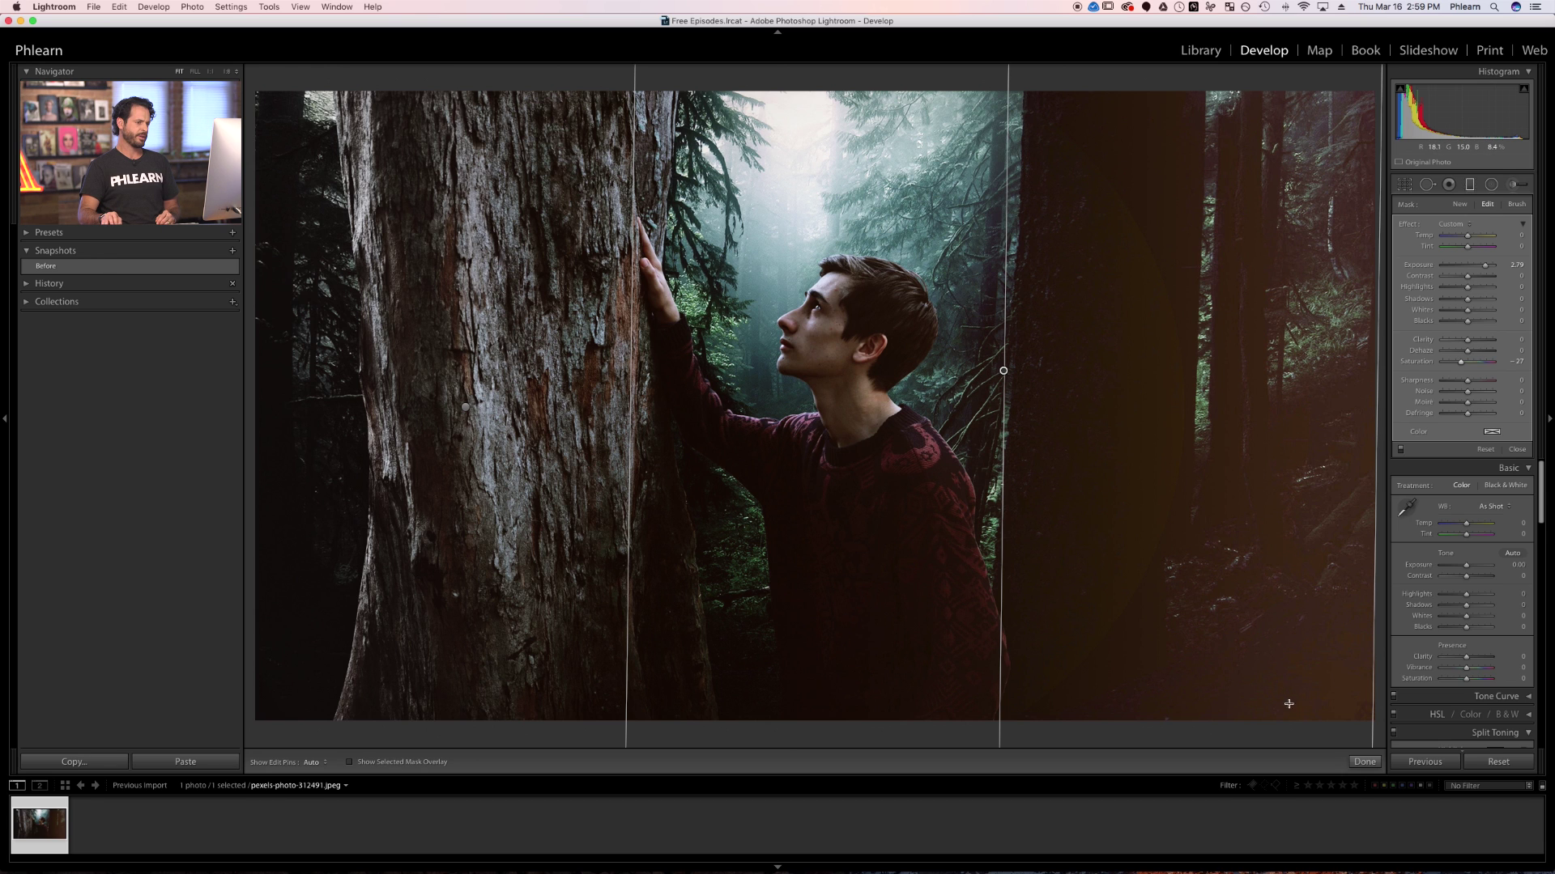
Shift the second graduated filter toward the dark trees, lower its blacks, and finish graduated filter editing
left_click_drag(1004, 372, 1065, 368)
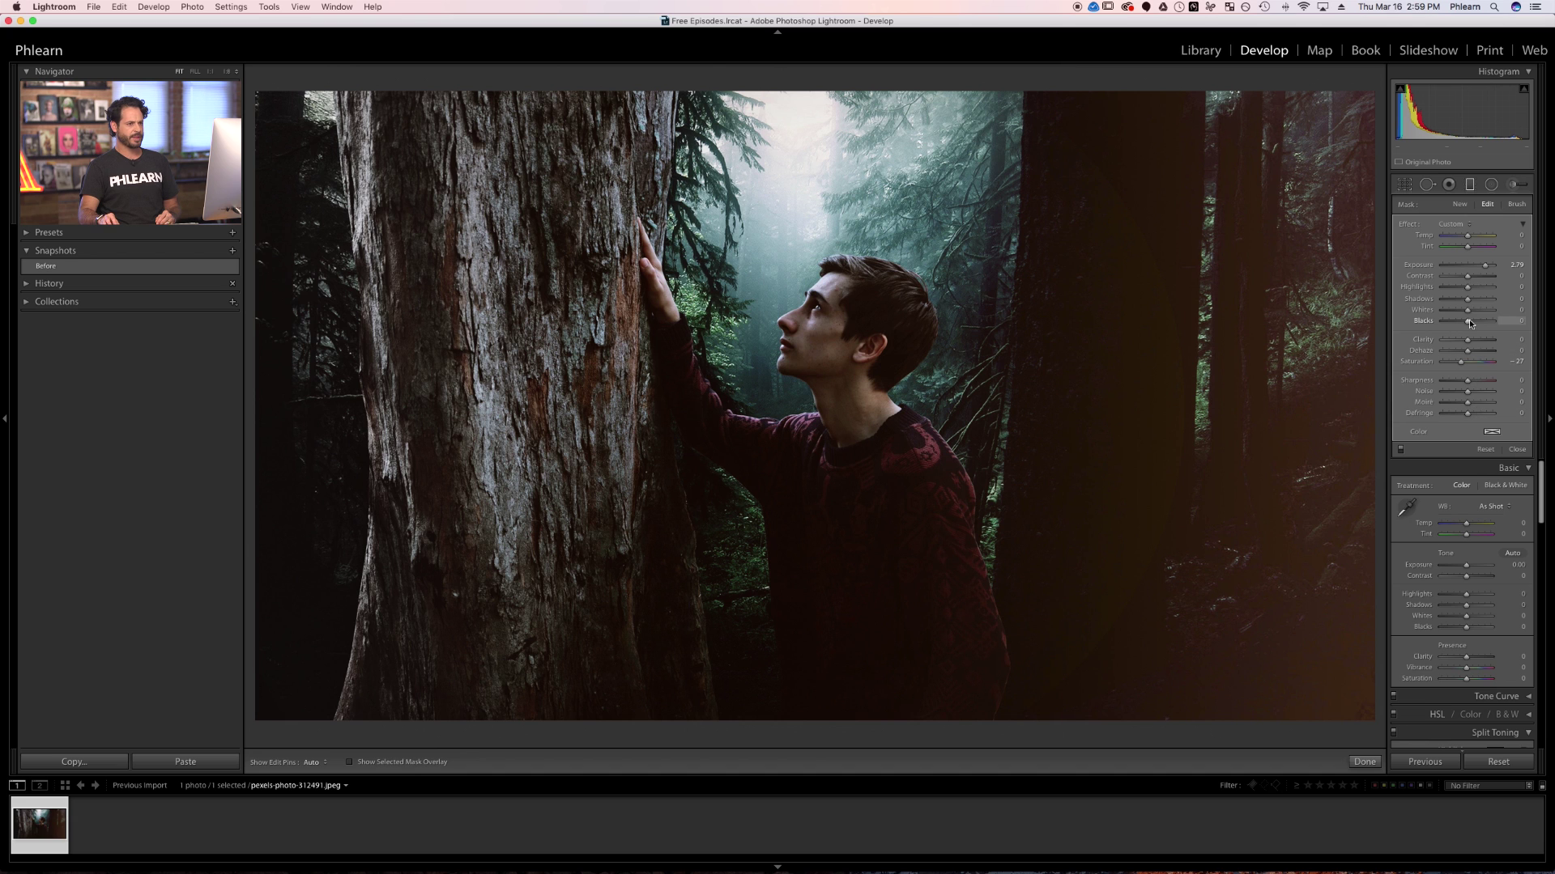
left_click_drag(1470, 324, 1458, 325)
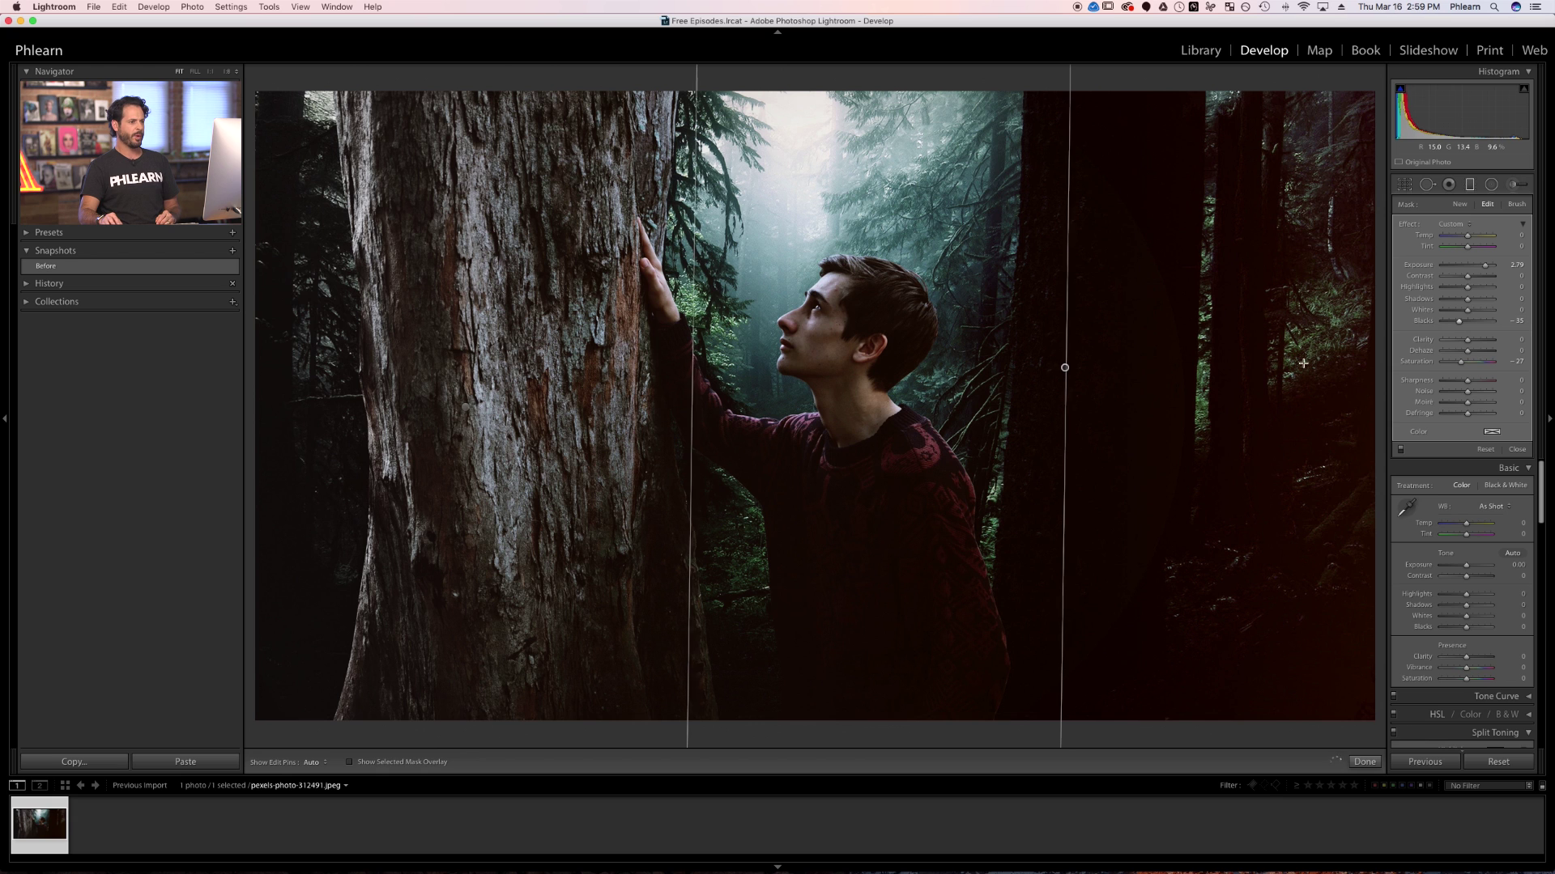
mouse_move(1067, 369)
left_mouse_down()
mouse_move(1332, 365)
mouse_move(1084, 373)
left_mouse_up()
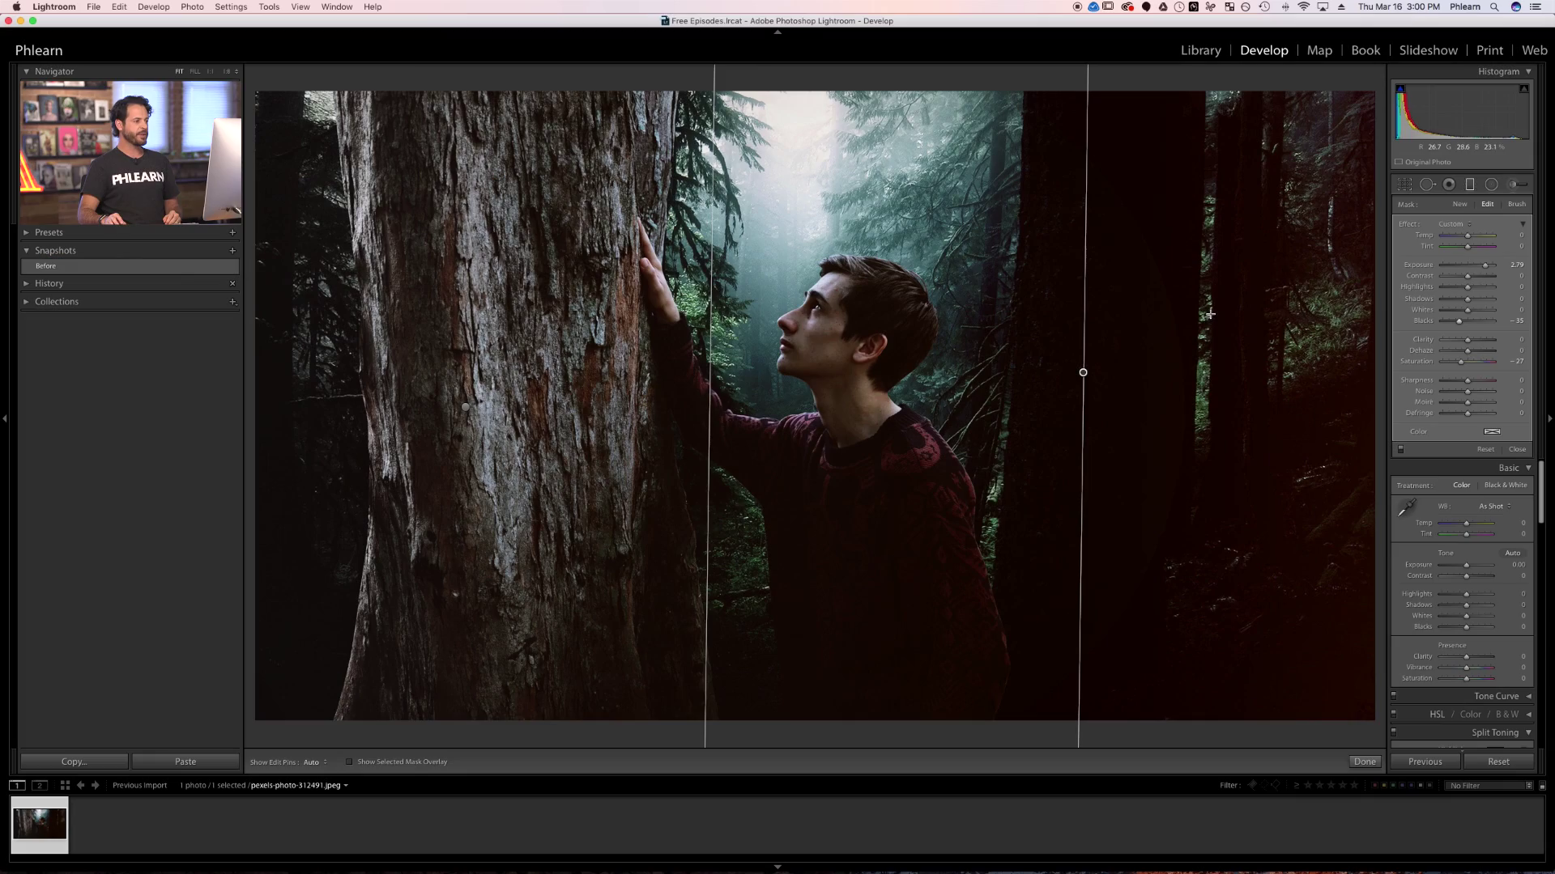
left_click(1470, 186)
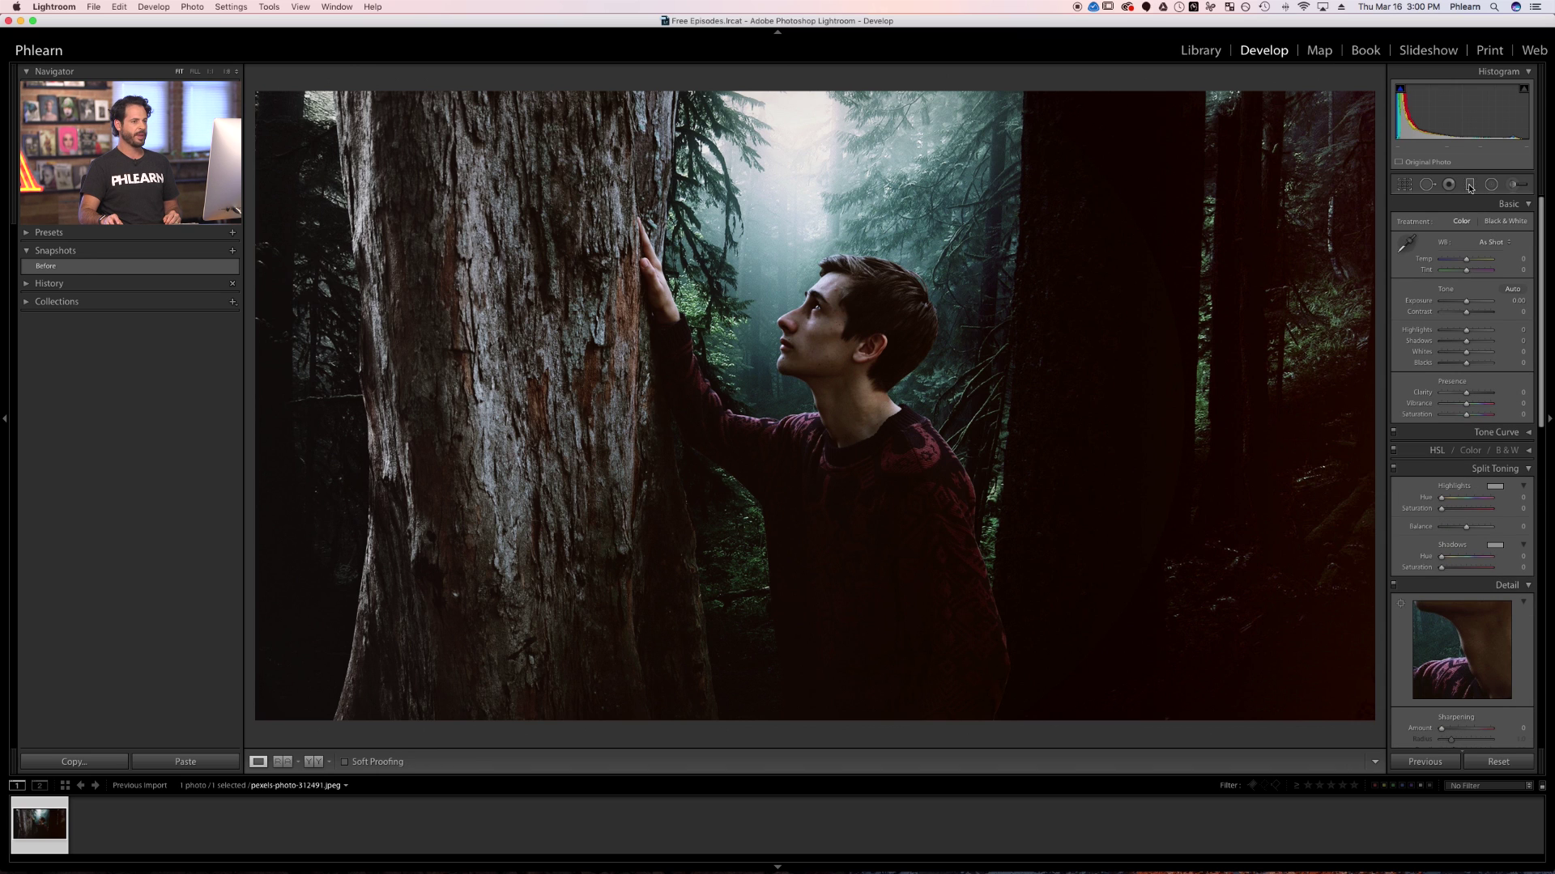
Draw a circular radial filter around the man's head and raised hand, centred near his face, and set its exposure to -1.81
left_click(1491, 185)
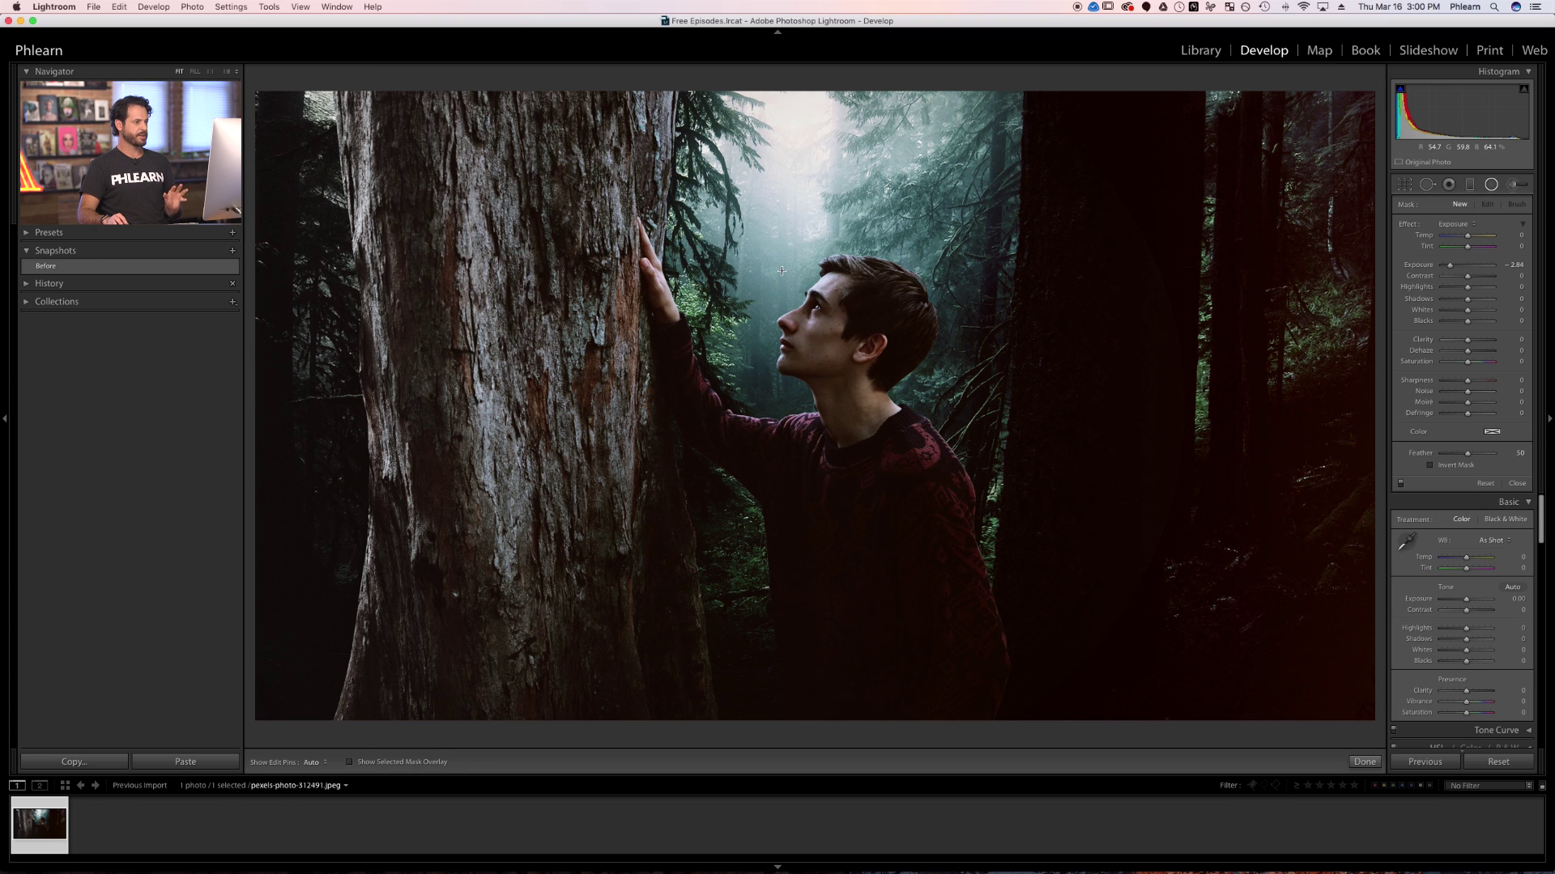
left_click_drag(774, 229, 1007, 456)
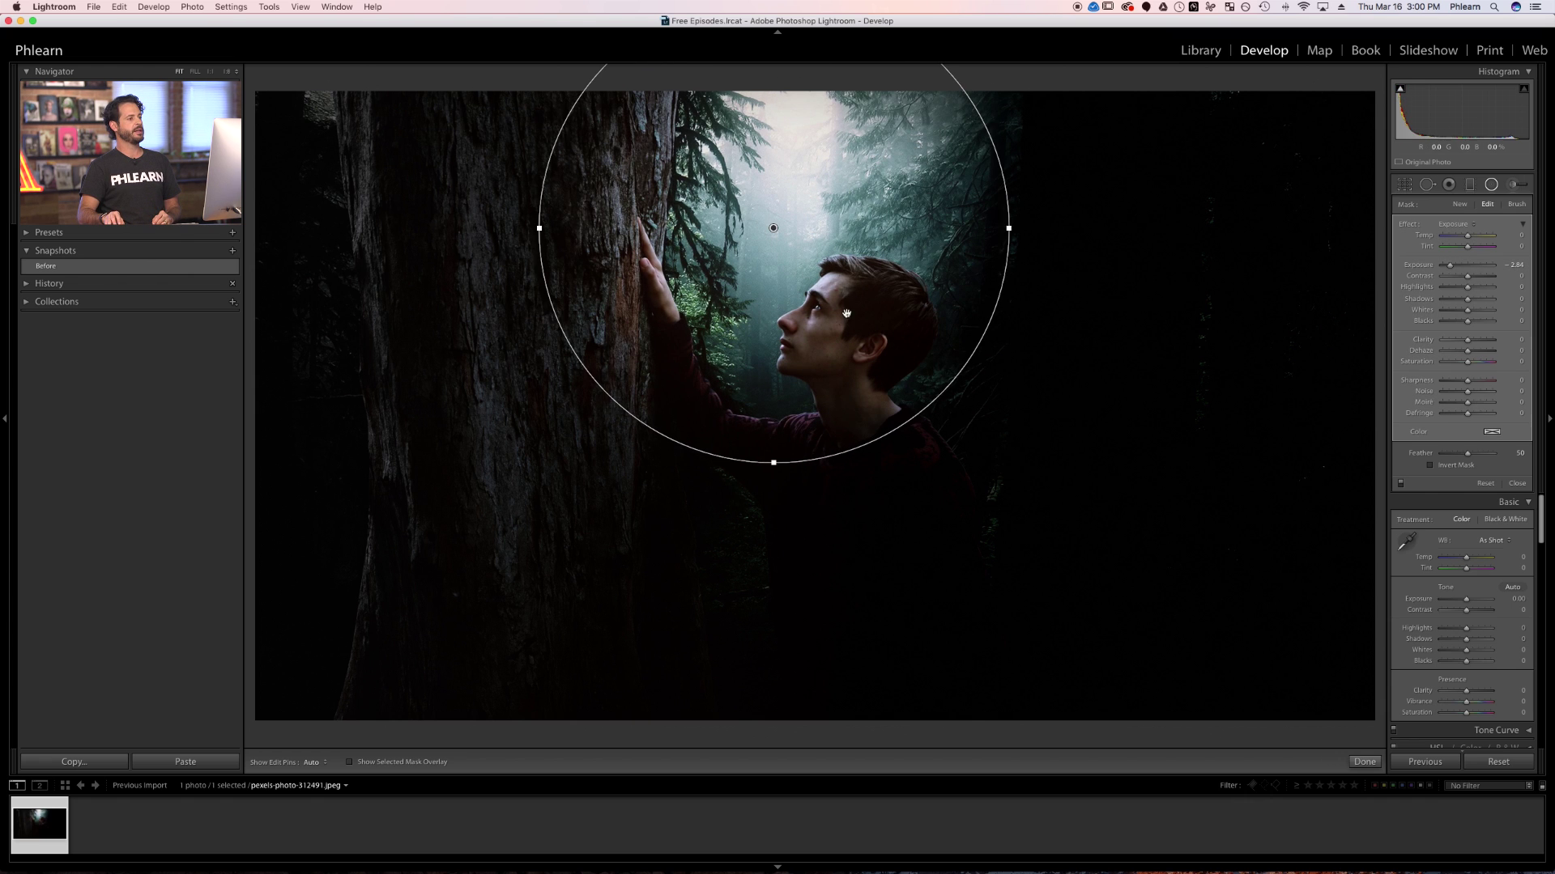
left_click_drag(774, 228, 794, 259)
left_click_drag(1454, 266, 1446, 268)
mouse_move(791, 260)
left_mouse_down()
mouse_move(797, 276)
mouse_move(786, 268)
left_mouse_up()
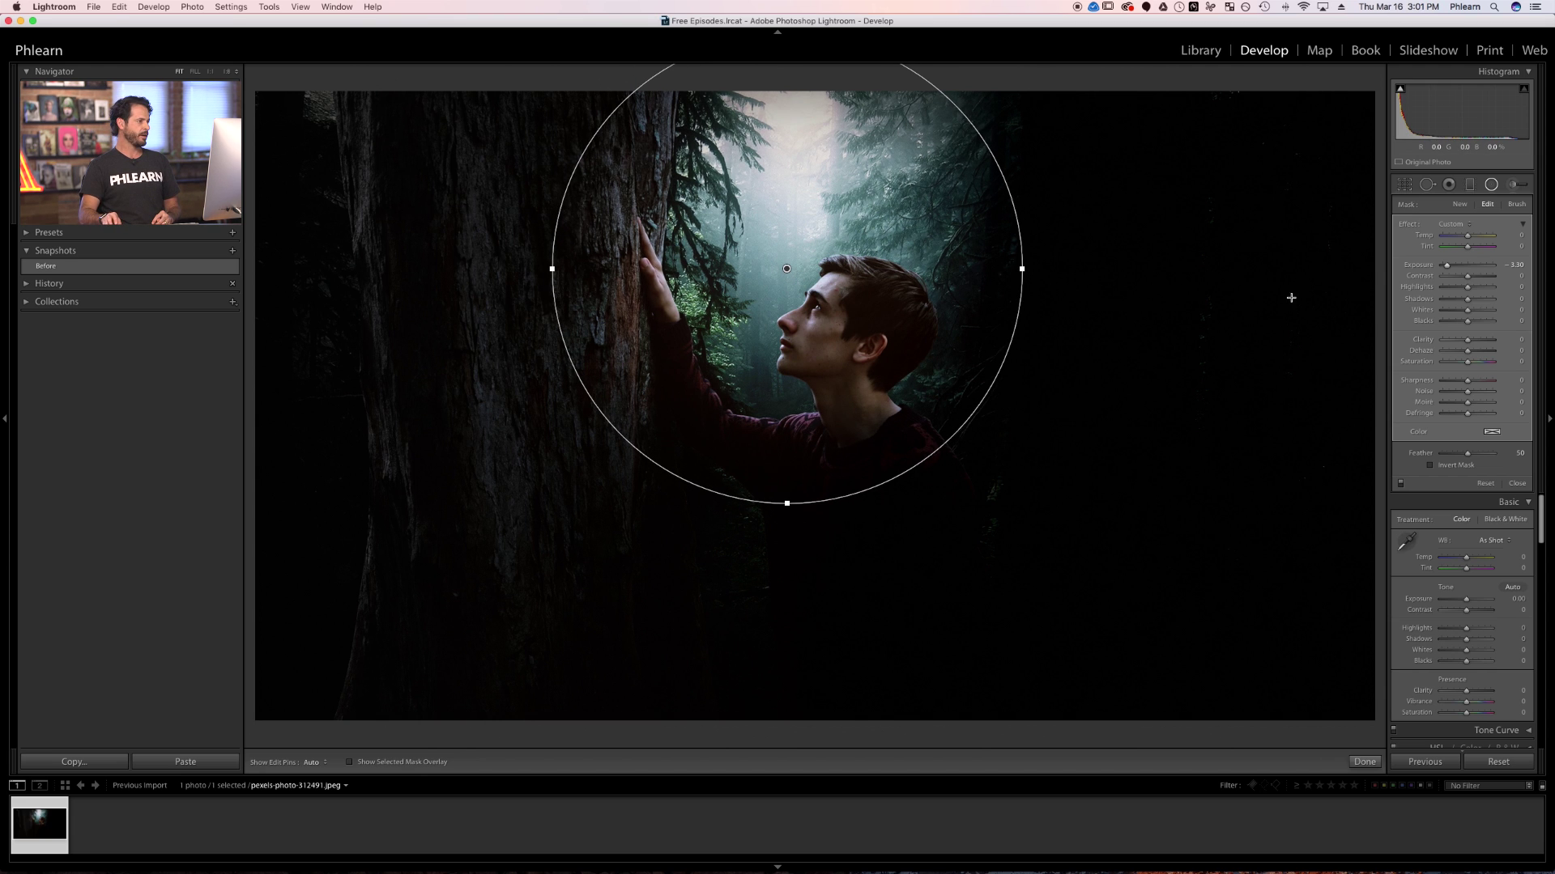
mouse_move(1447, 266)
left_mouse_down()
mouse_move(1490, 270)
mouse_move(1431, 269)
mouse_move(1462, 272)
left_mouse_up()
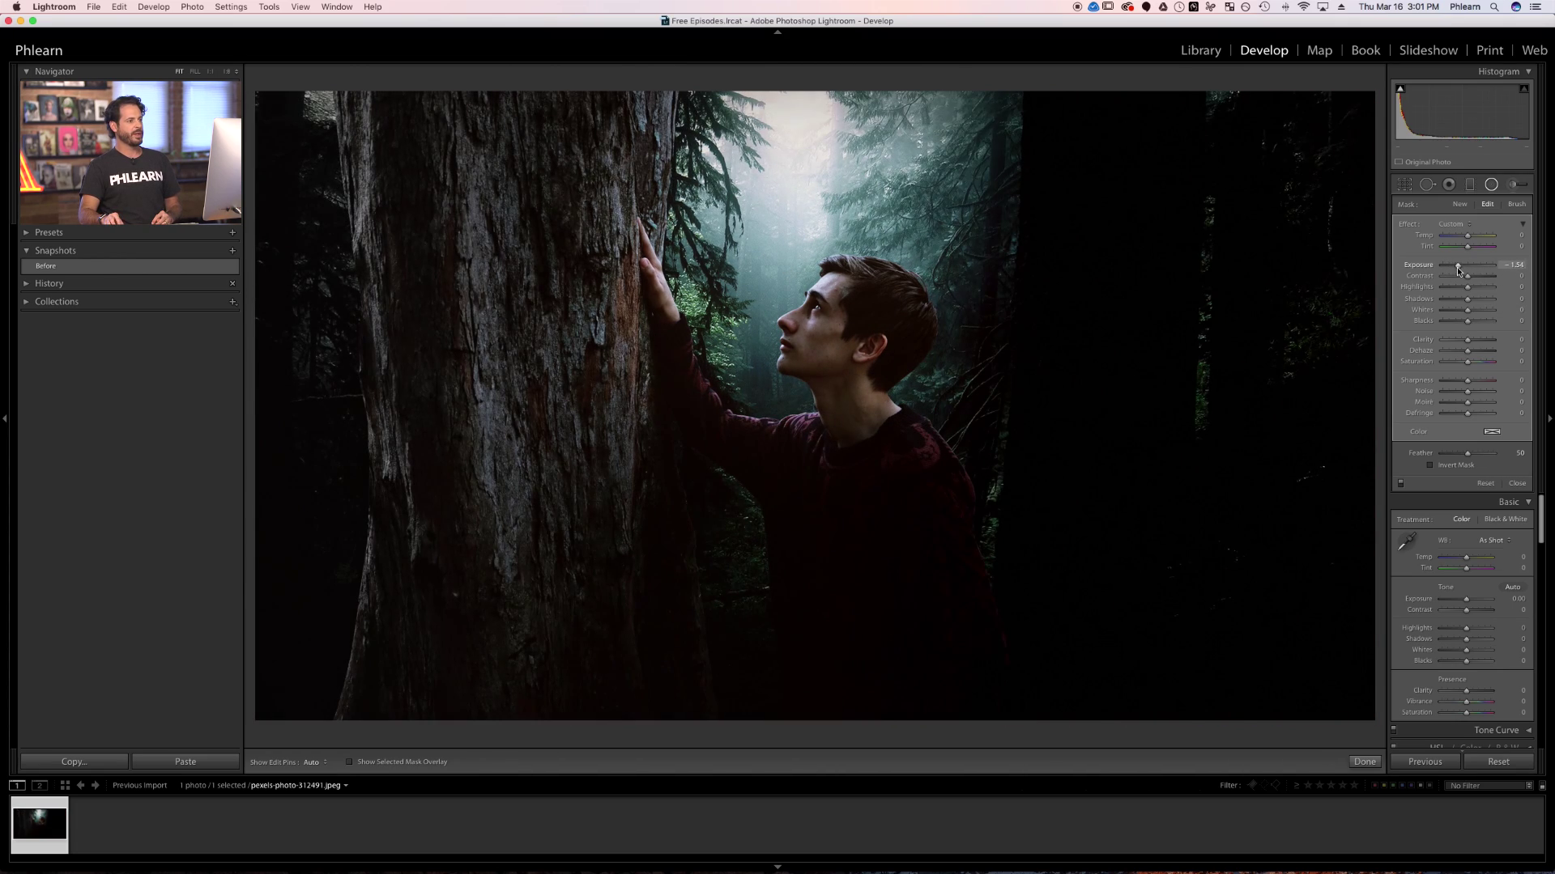
Compare the radial filter with and without an inverted mask, leaving the mask inverted
left_click(1434, 469)
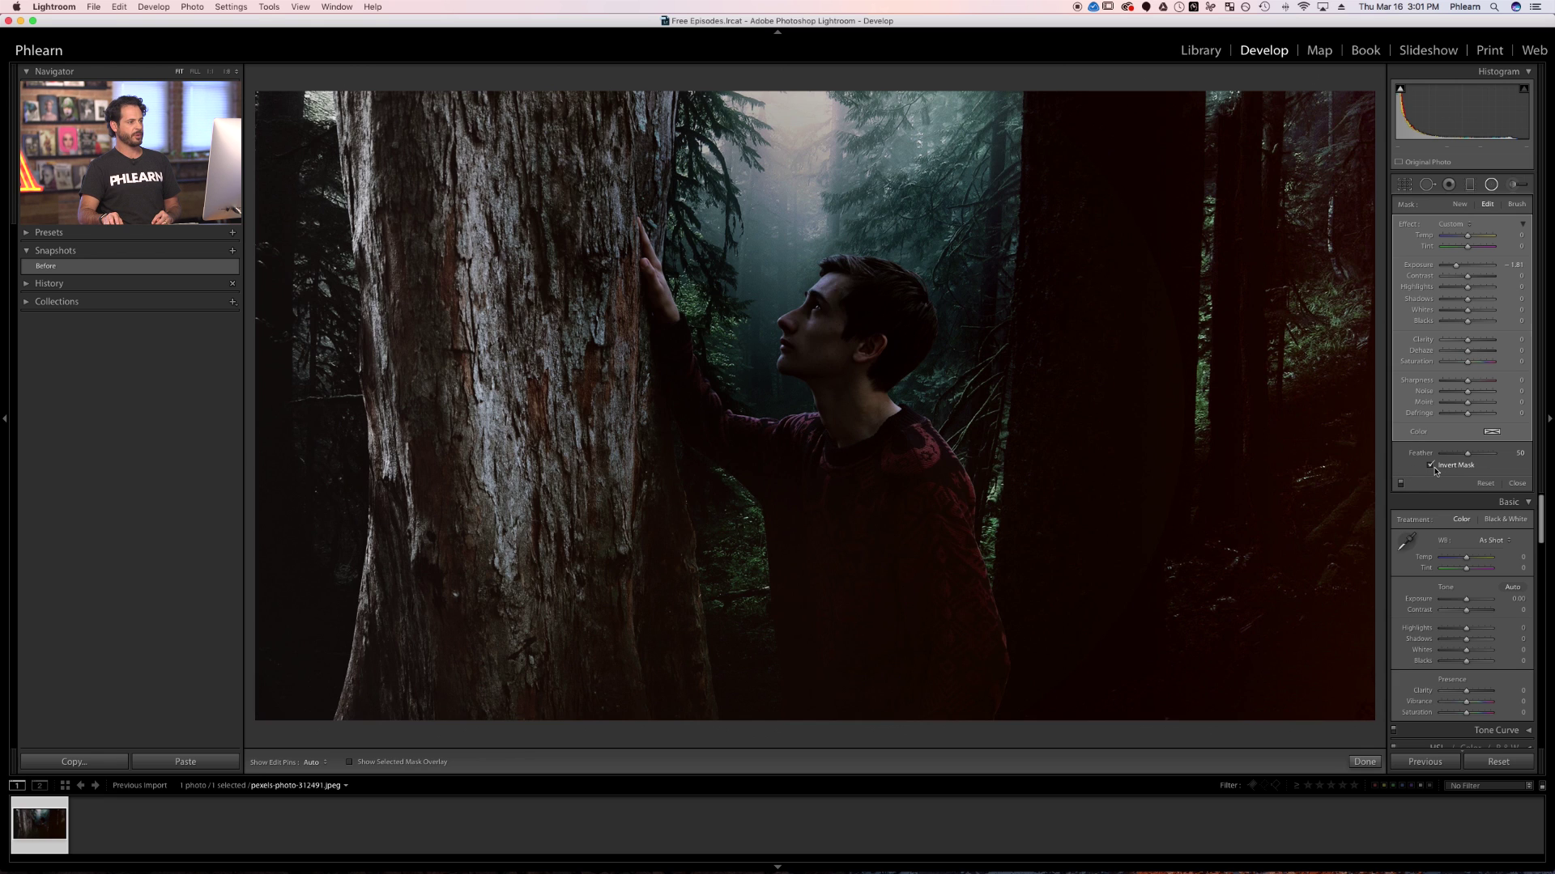
left_click(1431, 467)
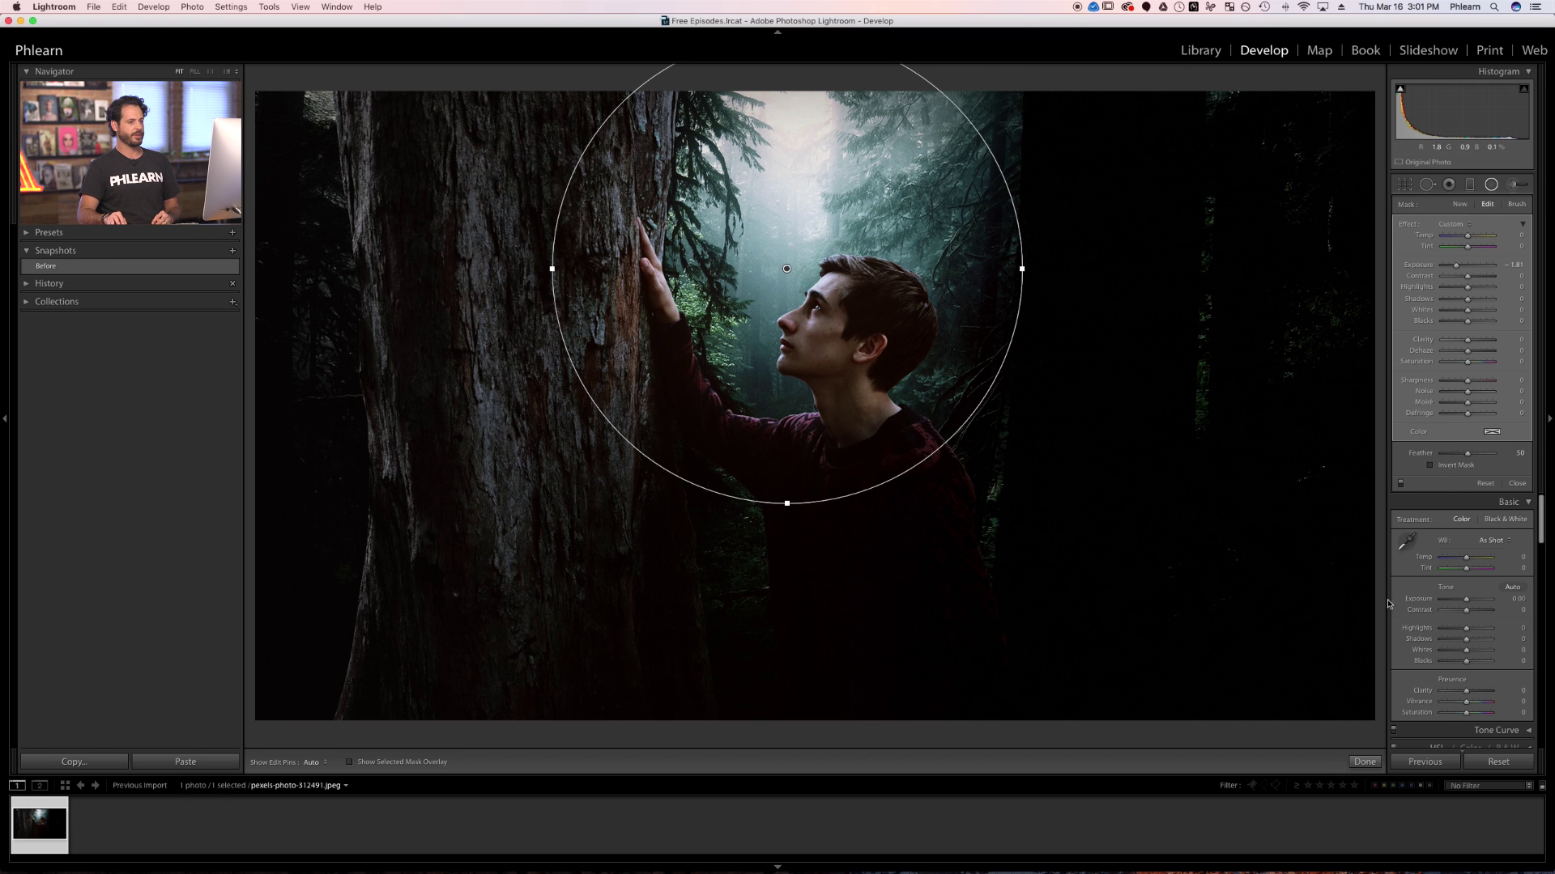
left_click(1429, 467)
left_click(1429, 467)
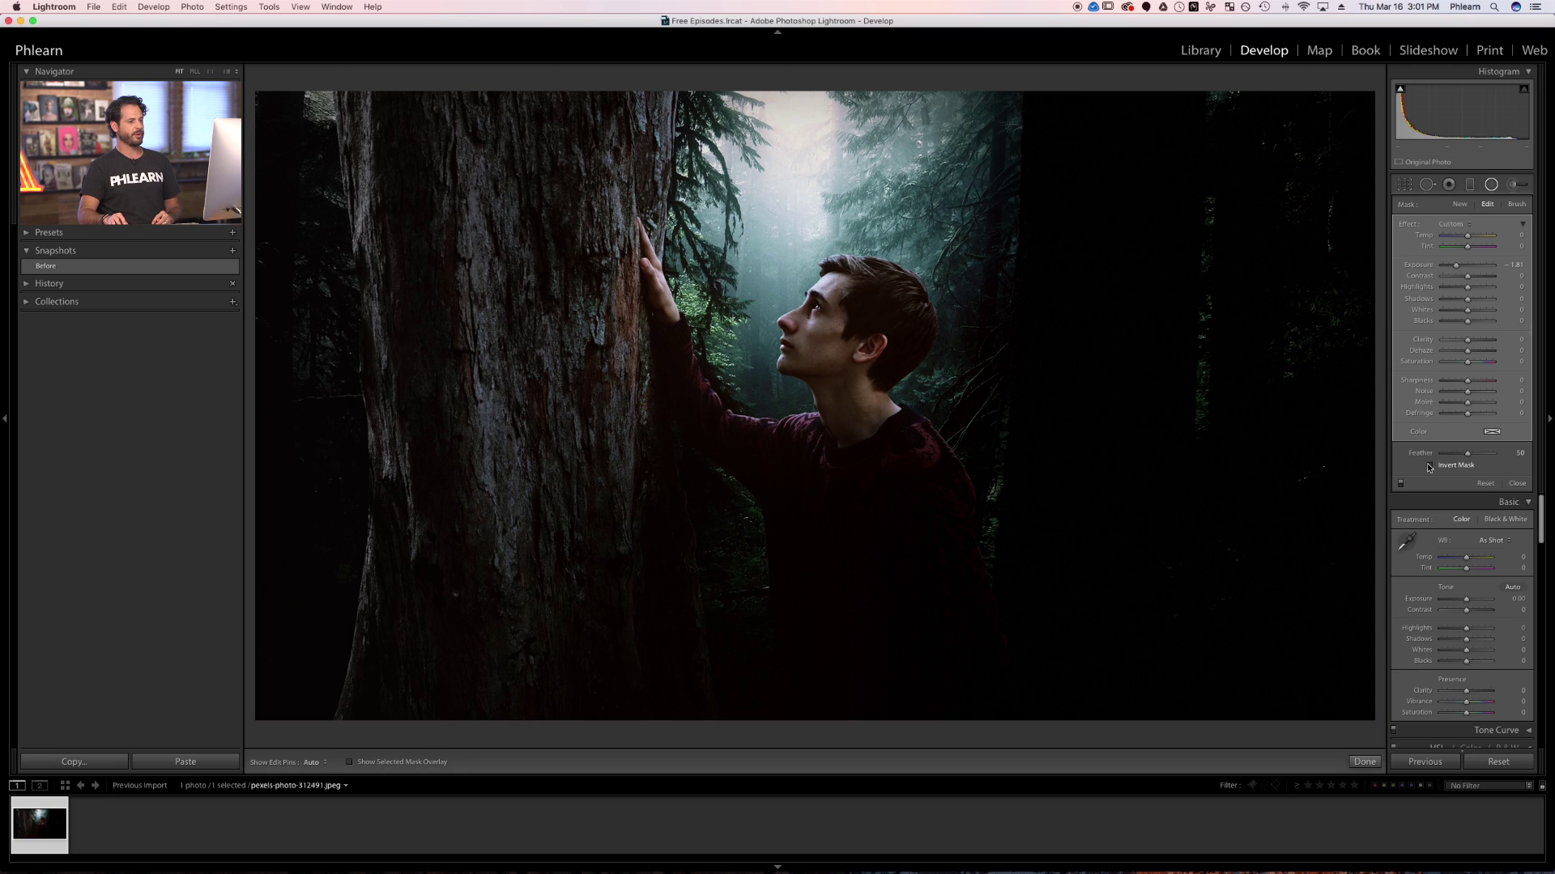
left_click(1429, 467)
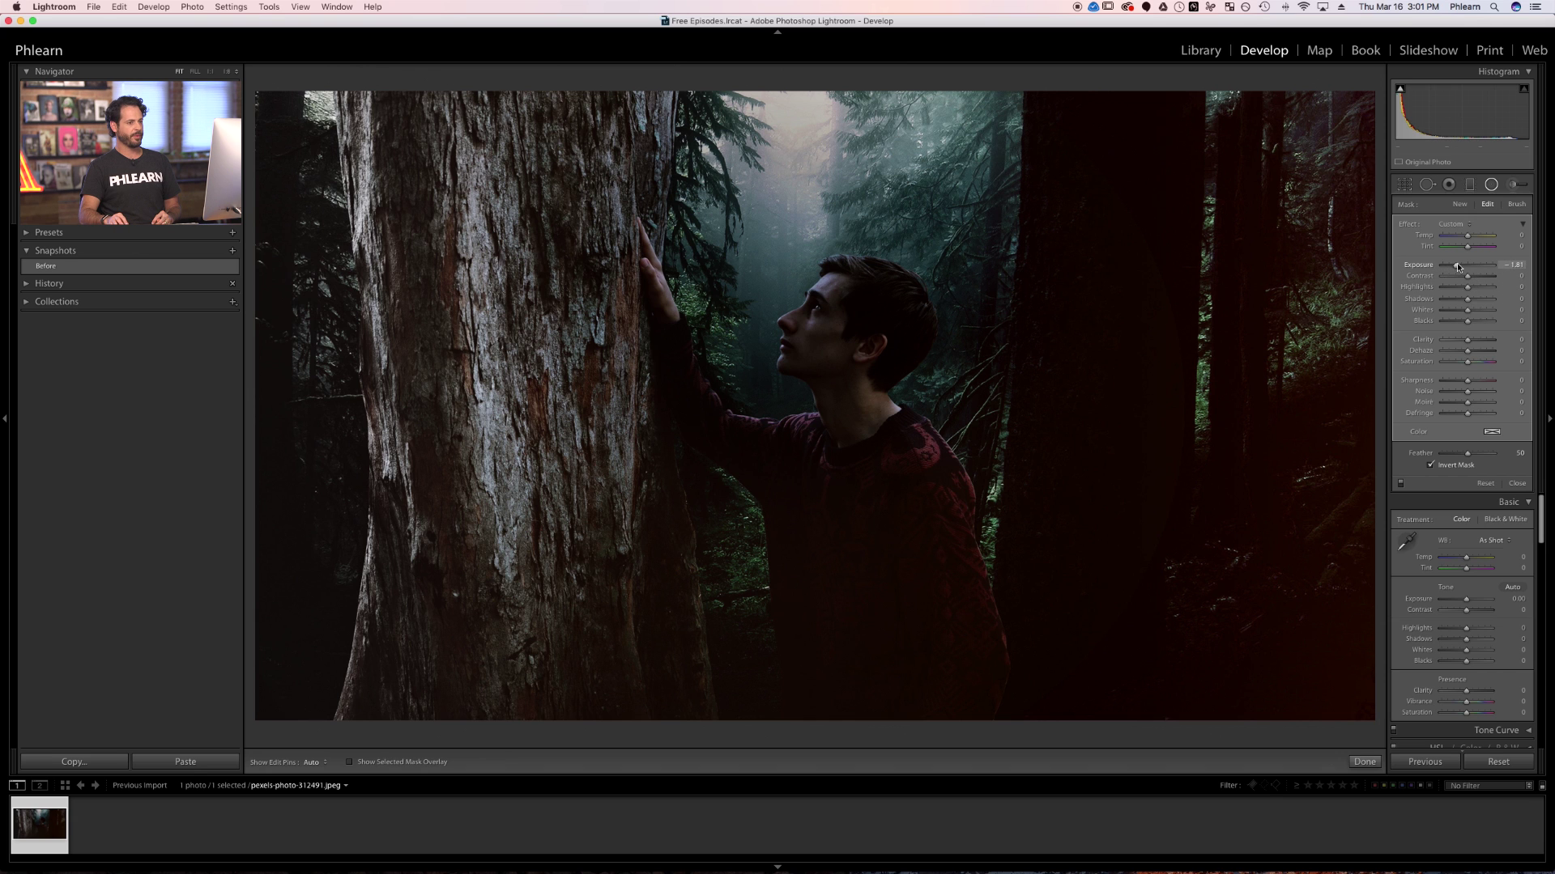
Set the radial filter's exposure to 0.59, stretch it into a tall ellipse, and centre it beside the man's face
left_click_drag(1461, 265, 1472, 267)
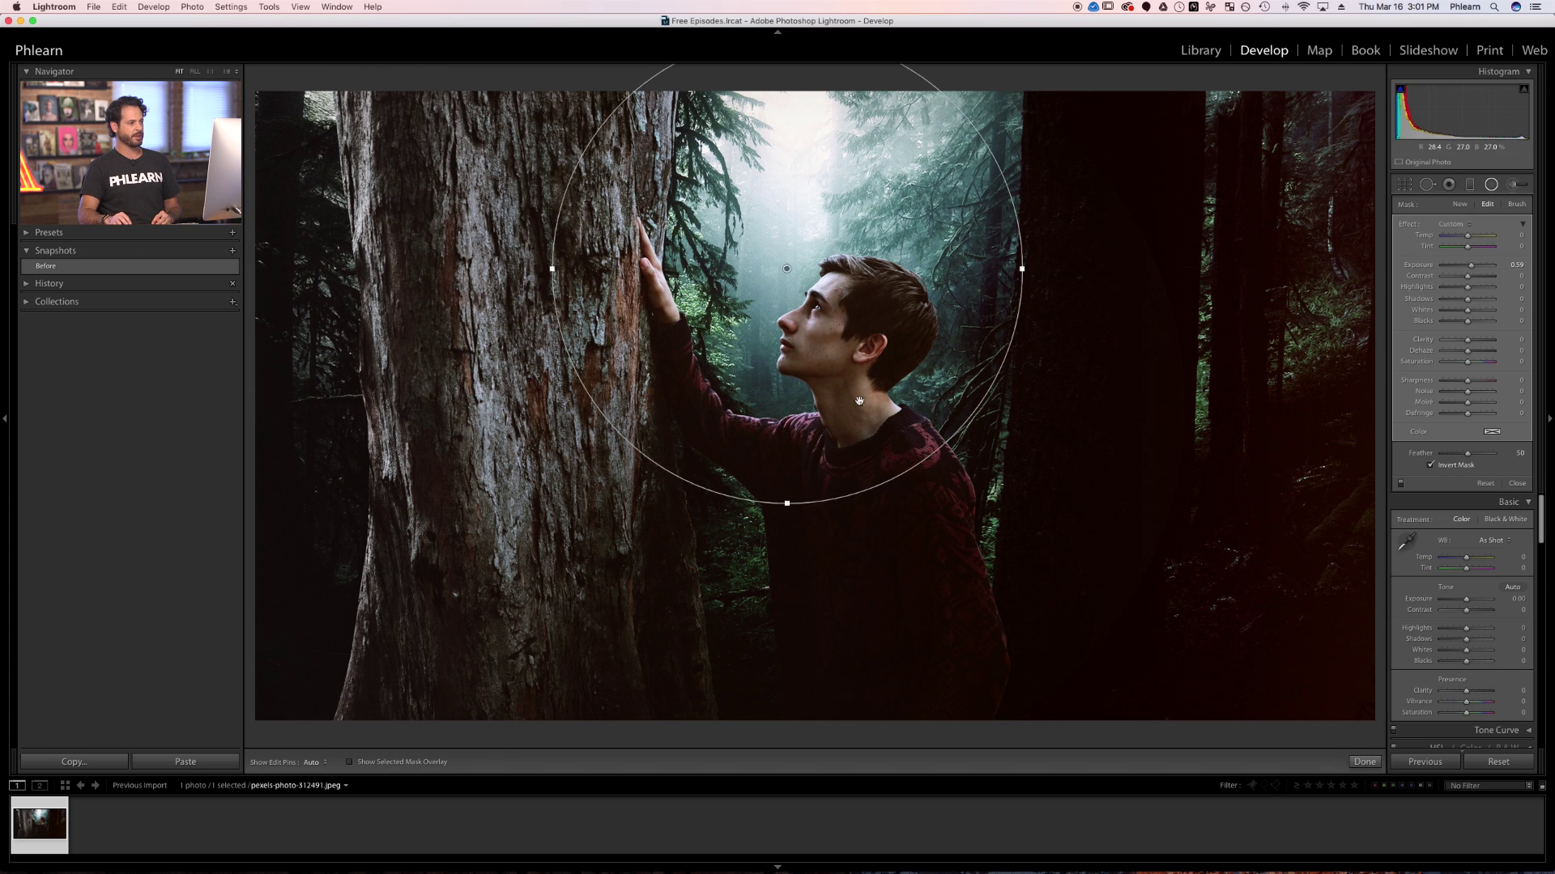
mouse_move(785, 269)
left_mouse_down()
mouse_move(800, 274)
mouse_move(774, 283)
mouse_move(861, 276)
mouse_move(813, 290)
mouse_move(895, 424)
mouse_move(818, 295)
mouse_move(555, 410)
mouse_move(778, 308)
mouse_move(786, 287)
left_mouse_up()
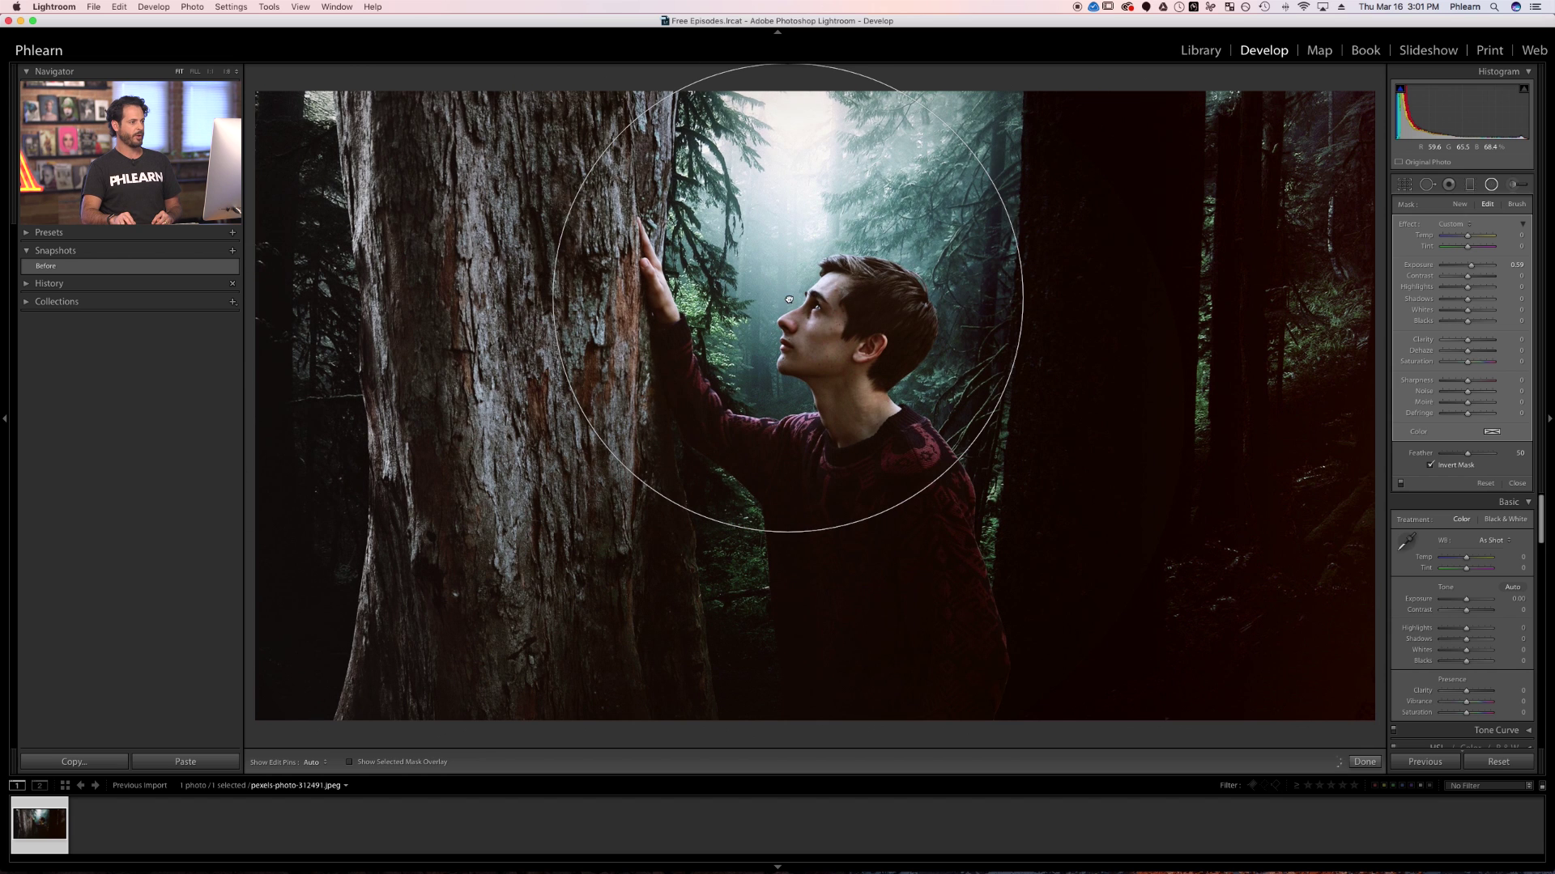
left_click_drag(789, 532, 787, 631)
left_click_drag(791, 295, 791, 335)
Test the radial filter's edge with feather 0 and exposure 2.17, and soften the feather to 71
left_click_drag(1475, 455, 1430, 455)
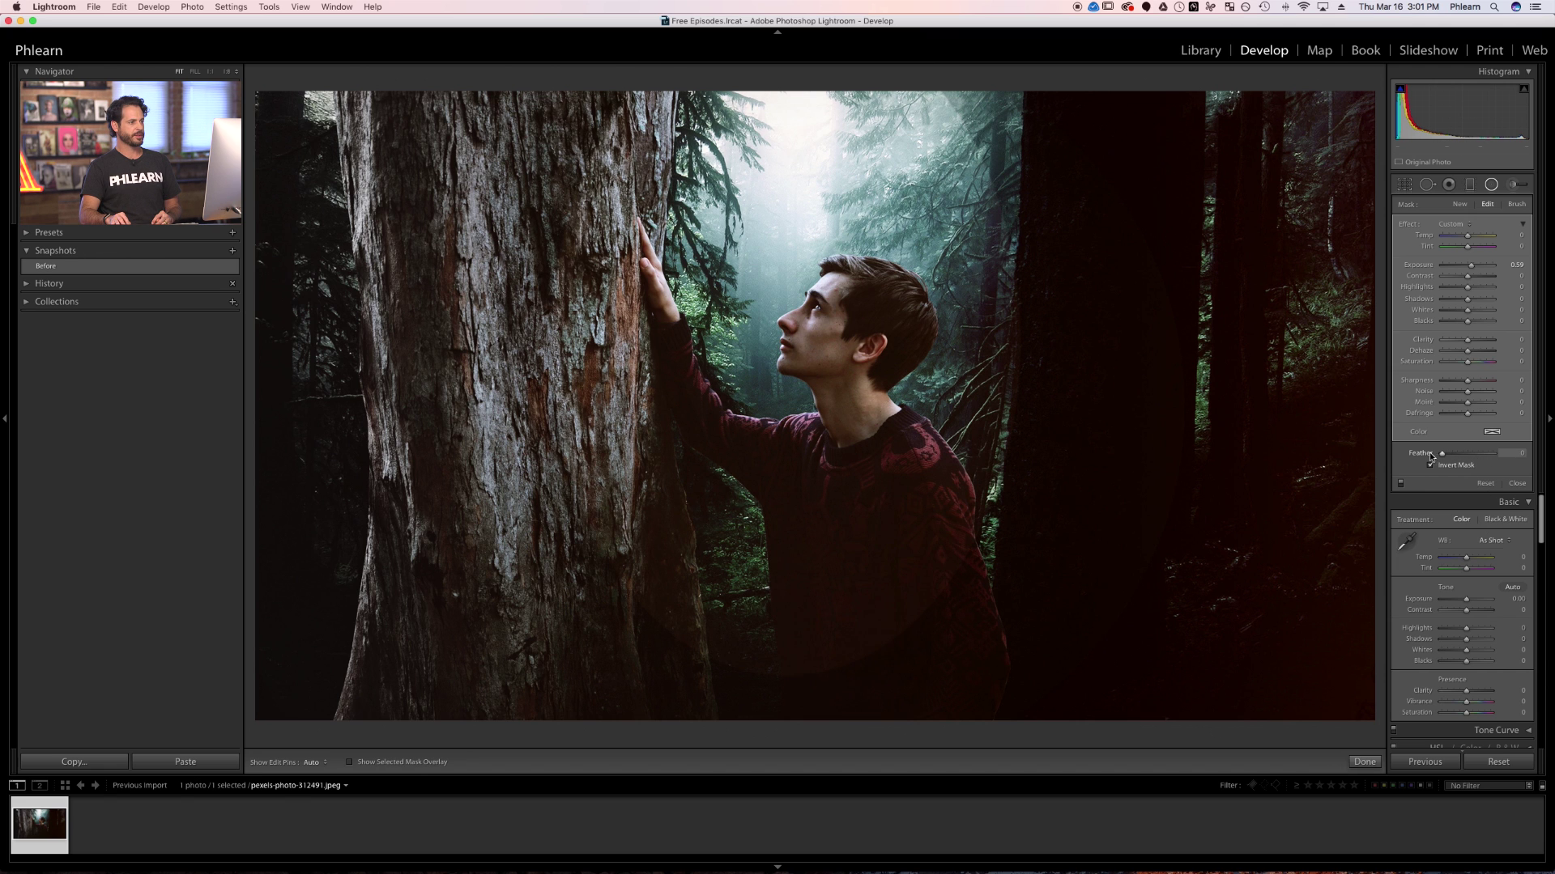
left_click_drag(1471, 265, 1483, 264)
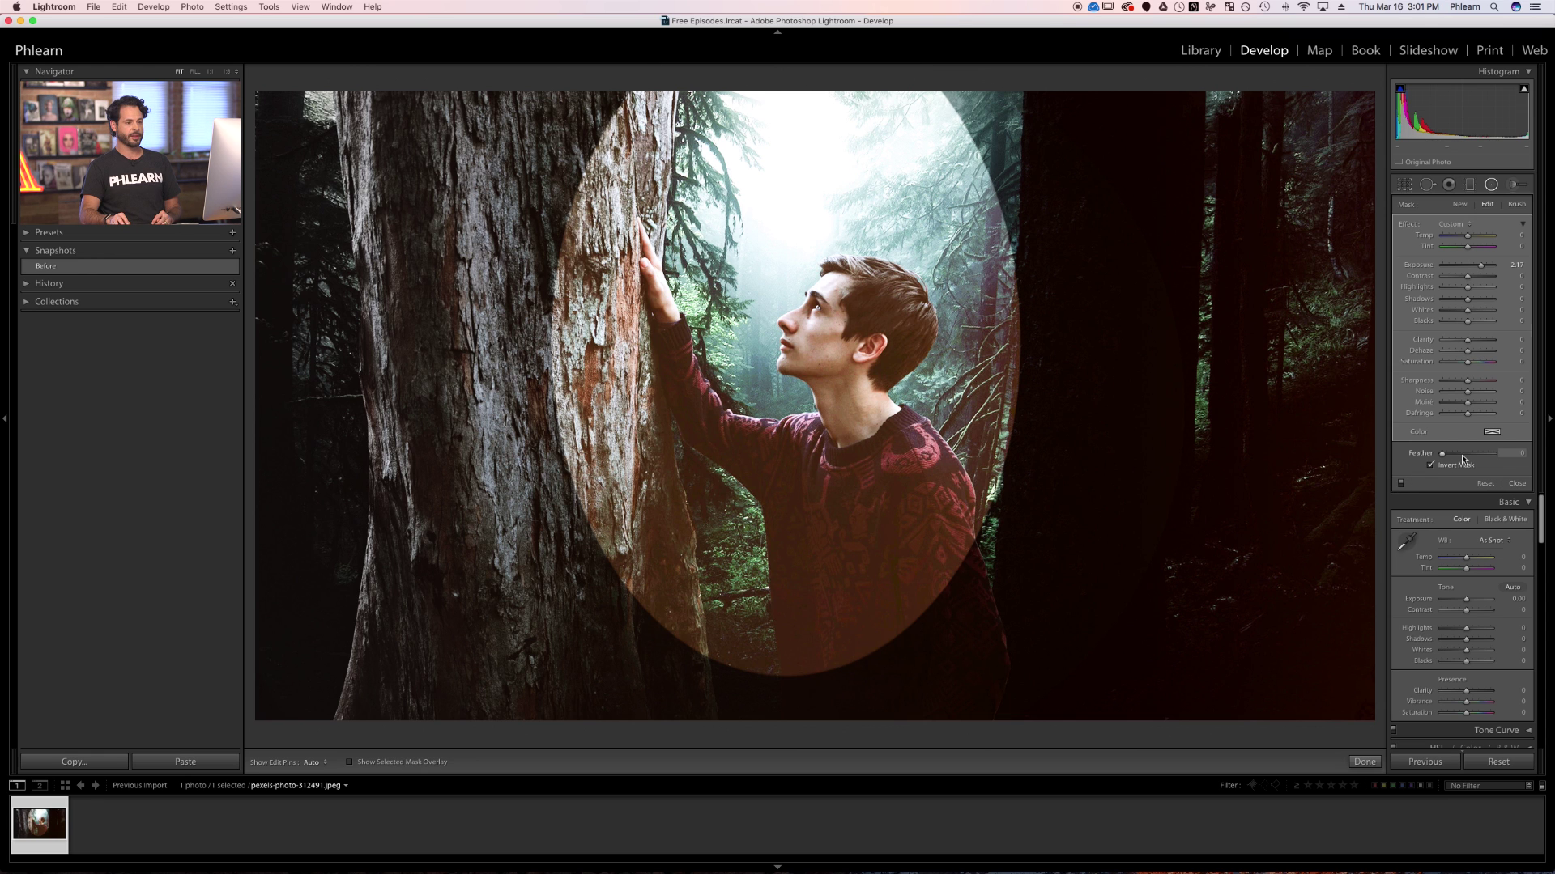
left_click_drag(1462, 457, 1479, 456)
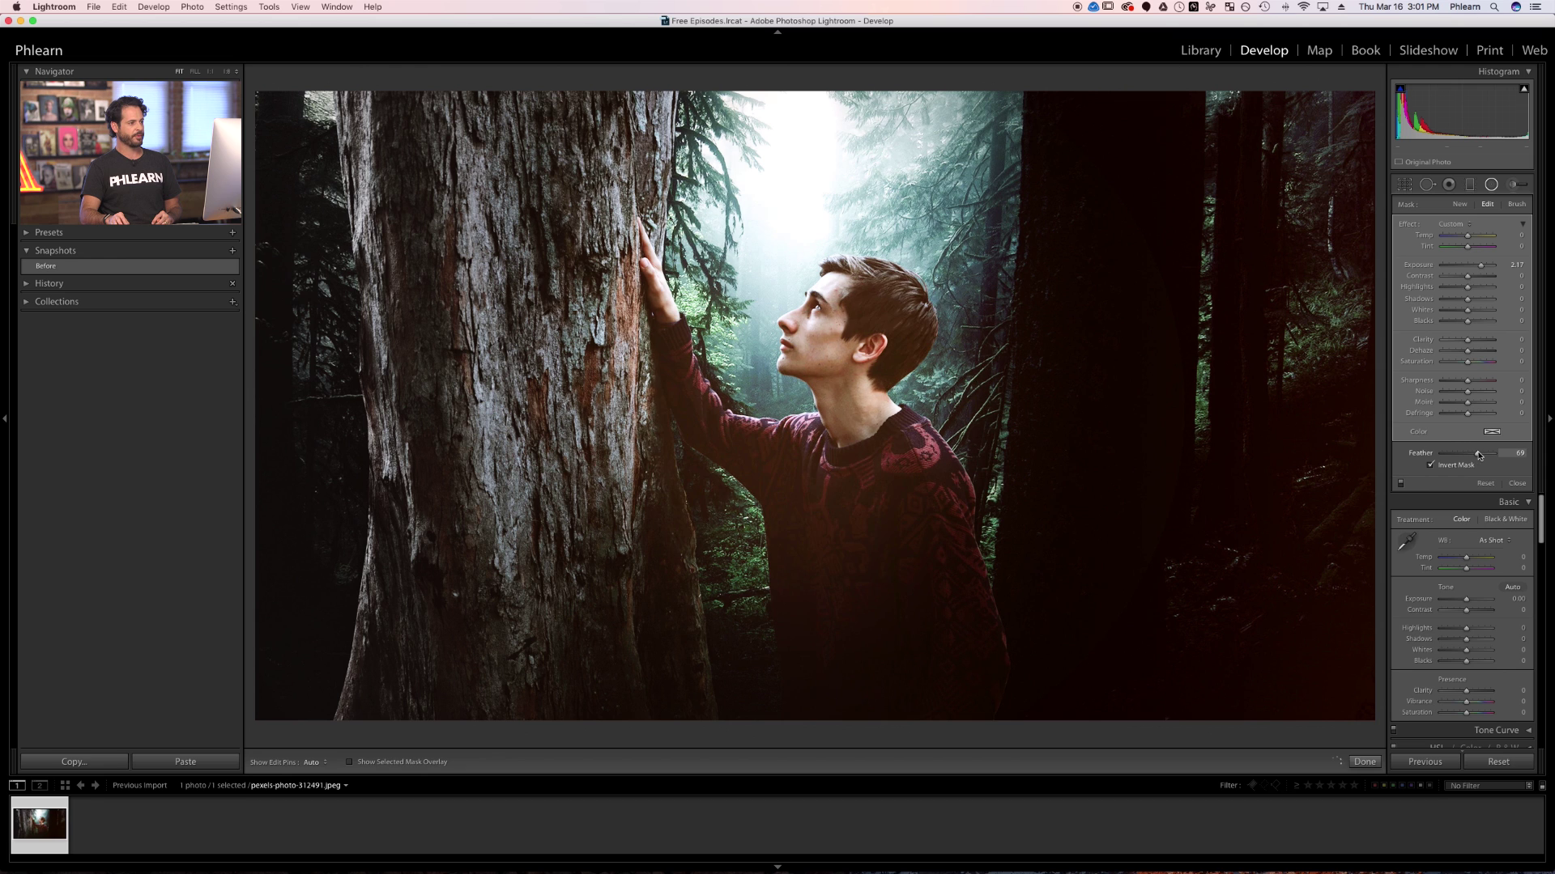
Set the radial filter's exposure to 1.23, contrast to -56, highlights to -21, and shadows to 100
left_click_drag(1479, 267, 1475, 270)
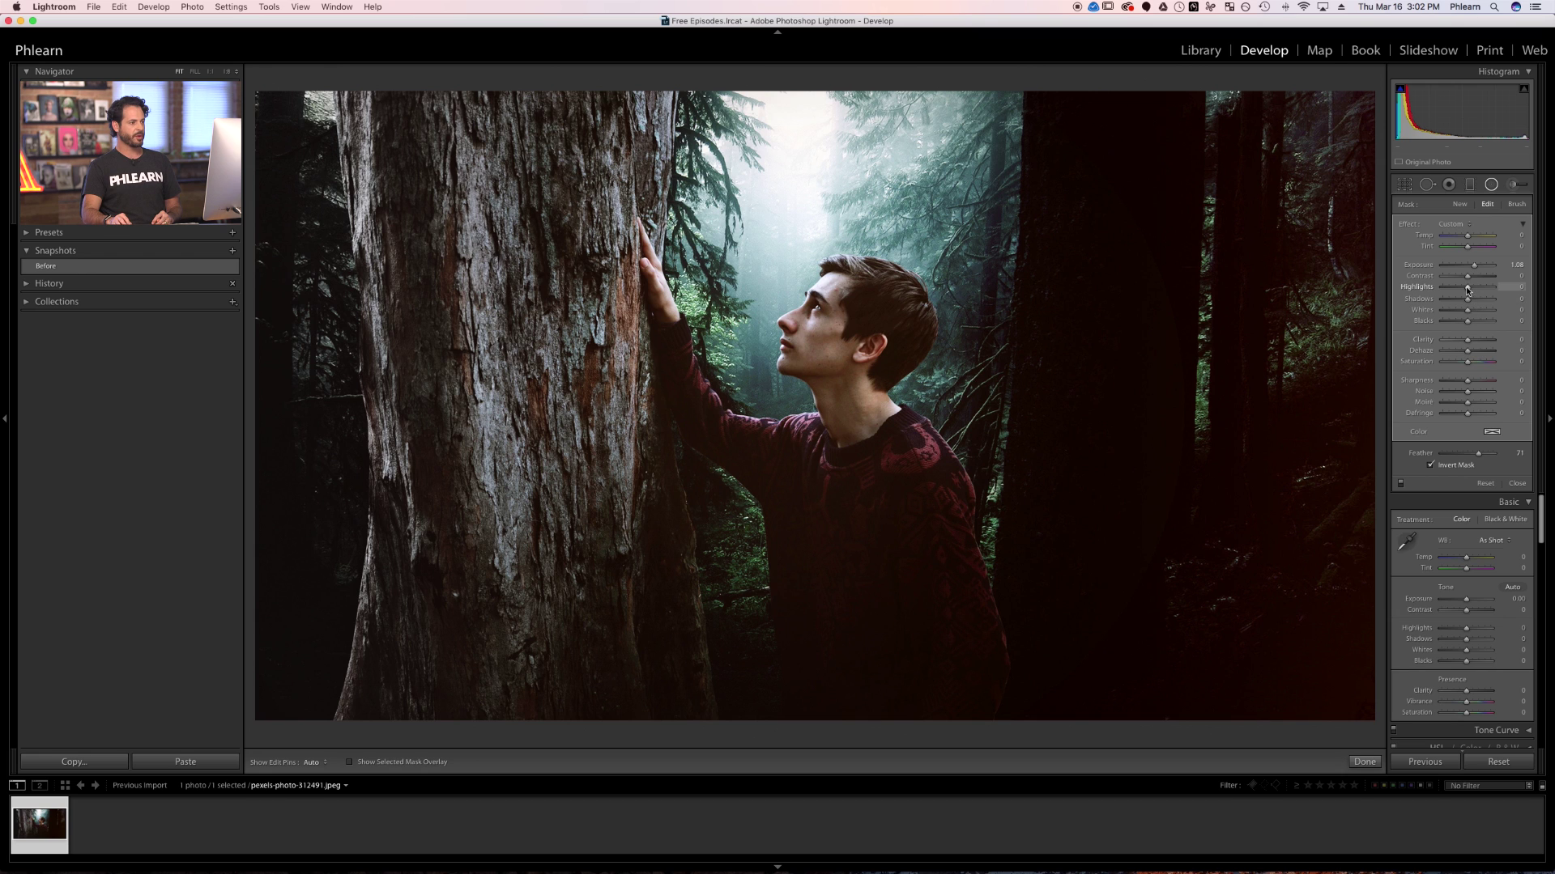
left_click_drag(1467, 288, 1463, 289)
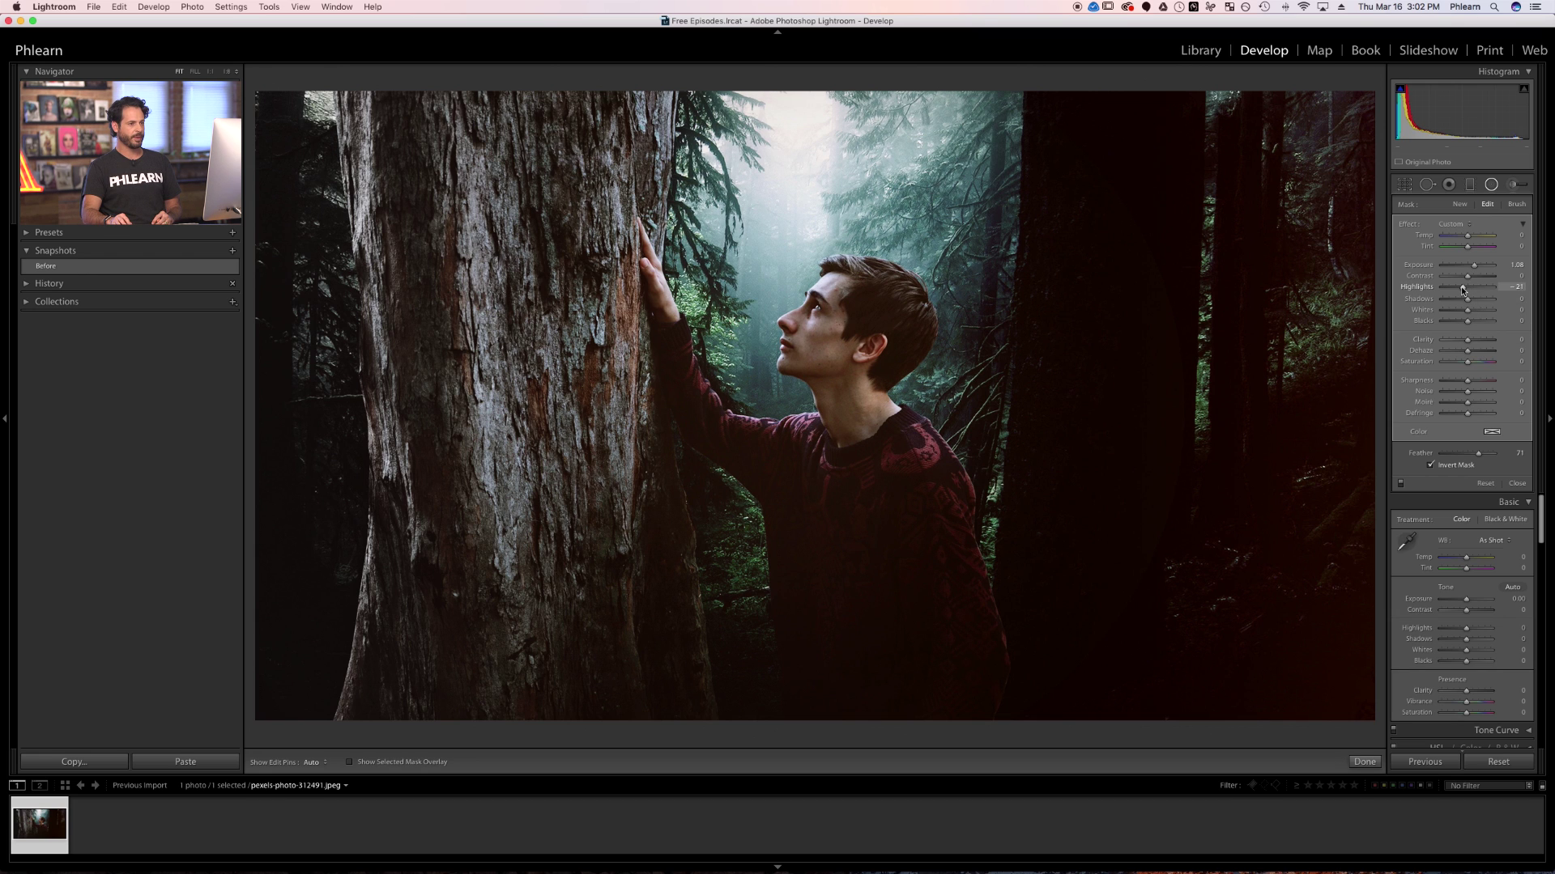
left_click_drag(1481, 303, 1486, 303)
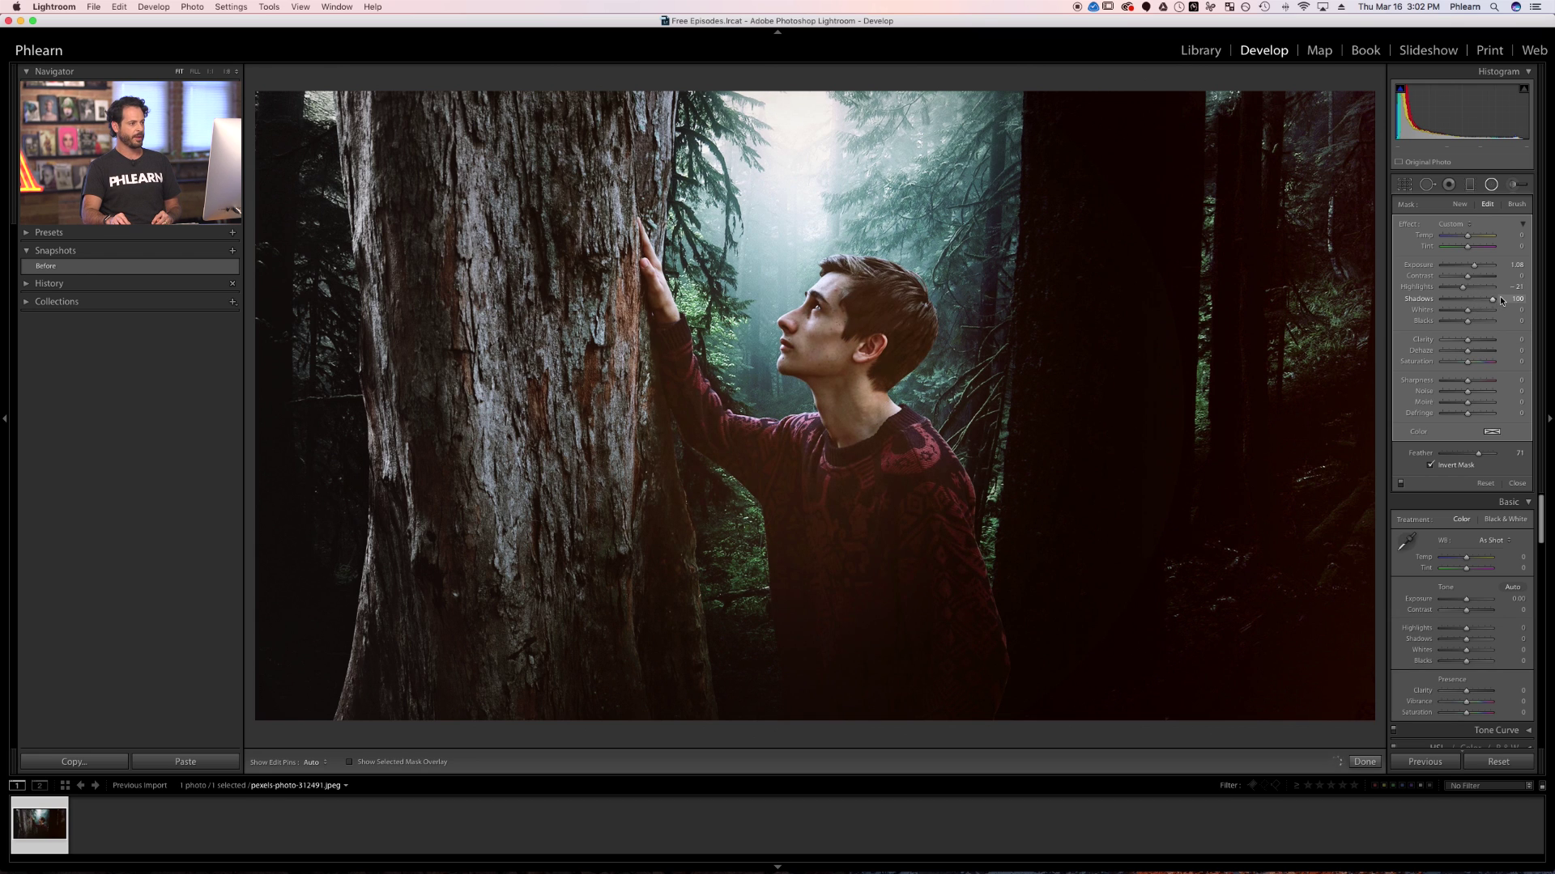
mouse_move(868, 350)
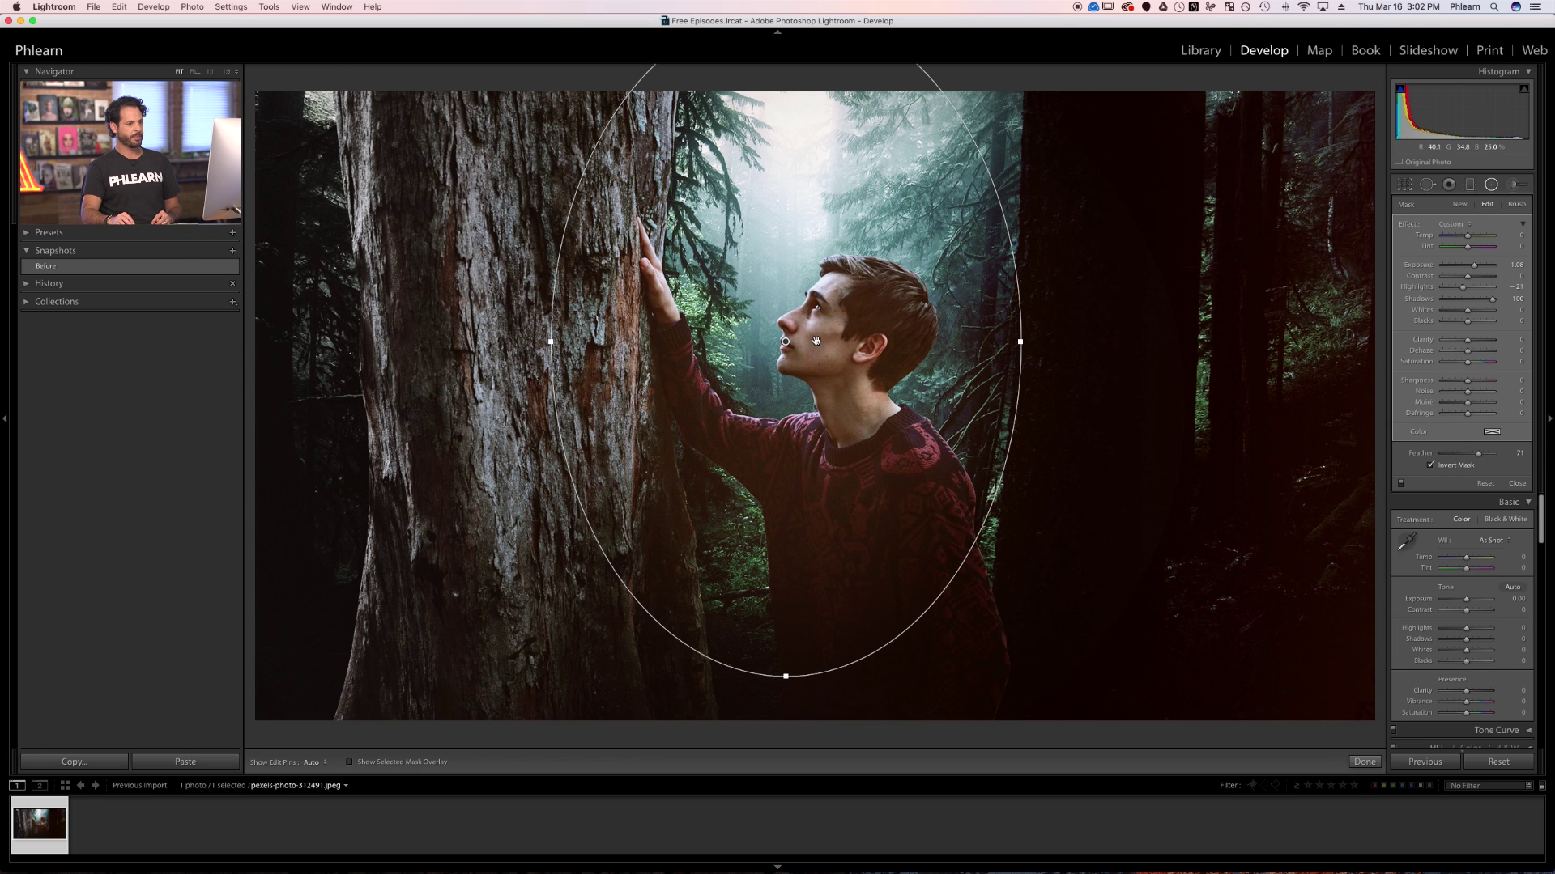
left_click_drag(1475, 265, 1476, 267)
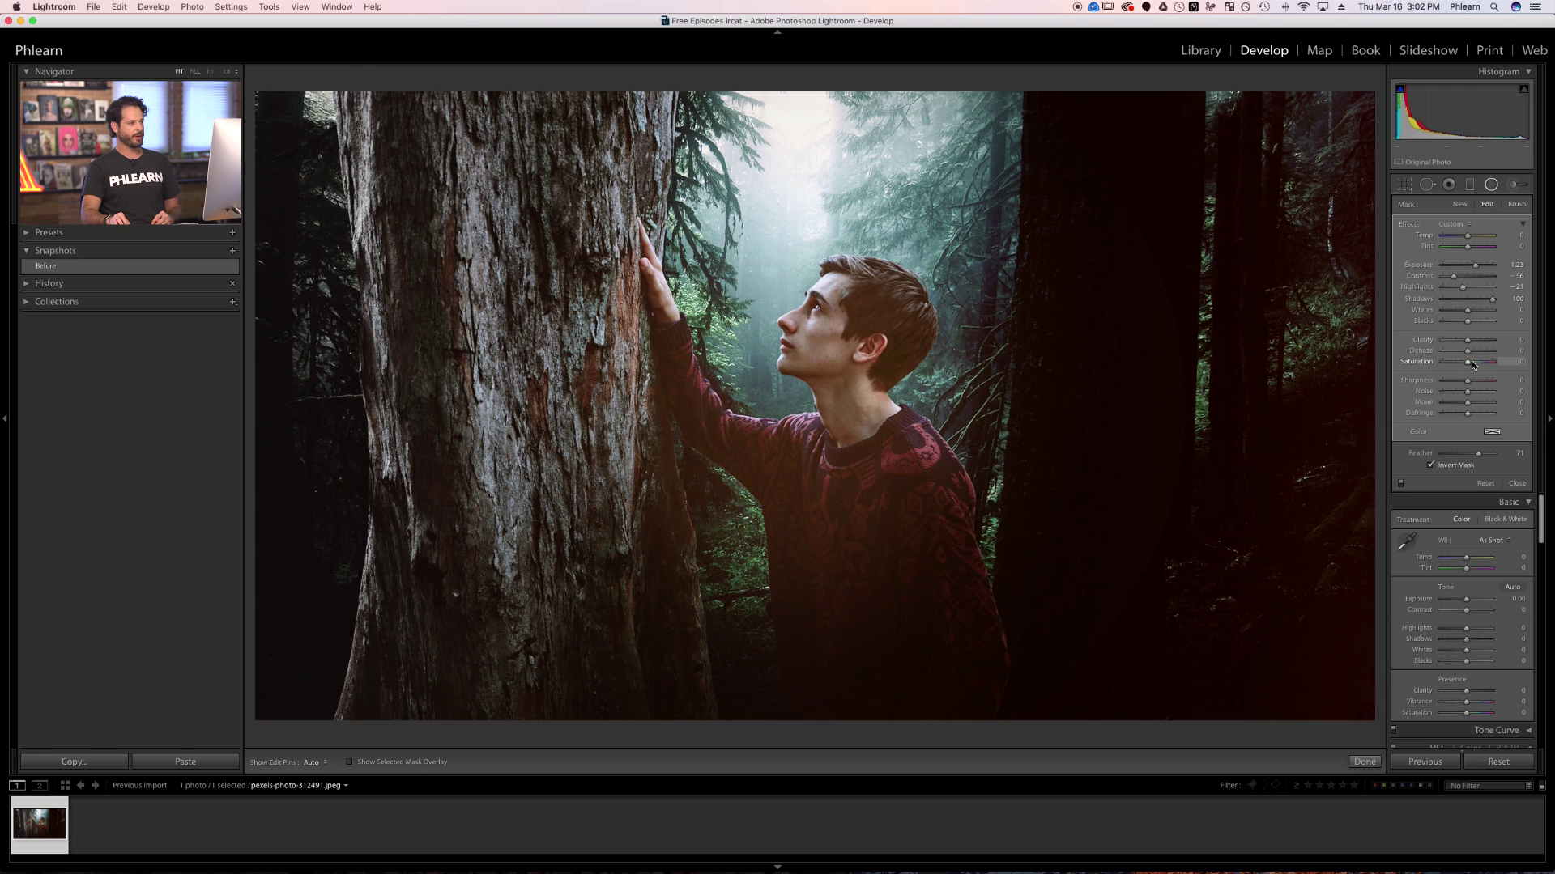
Try stronger saturation and clarity in the radial filter, settling on saturation 10 and clarity 13
left_click_drag(1490, 363, 1483, 363)
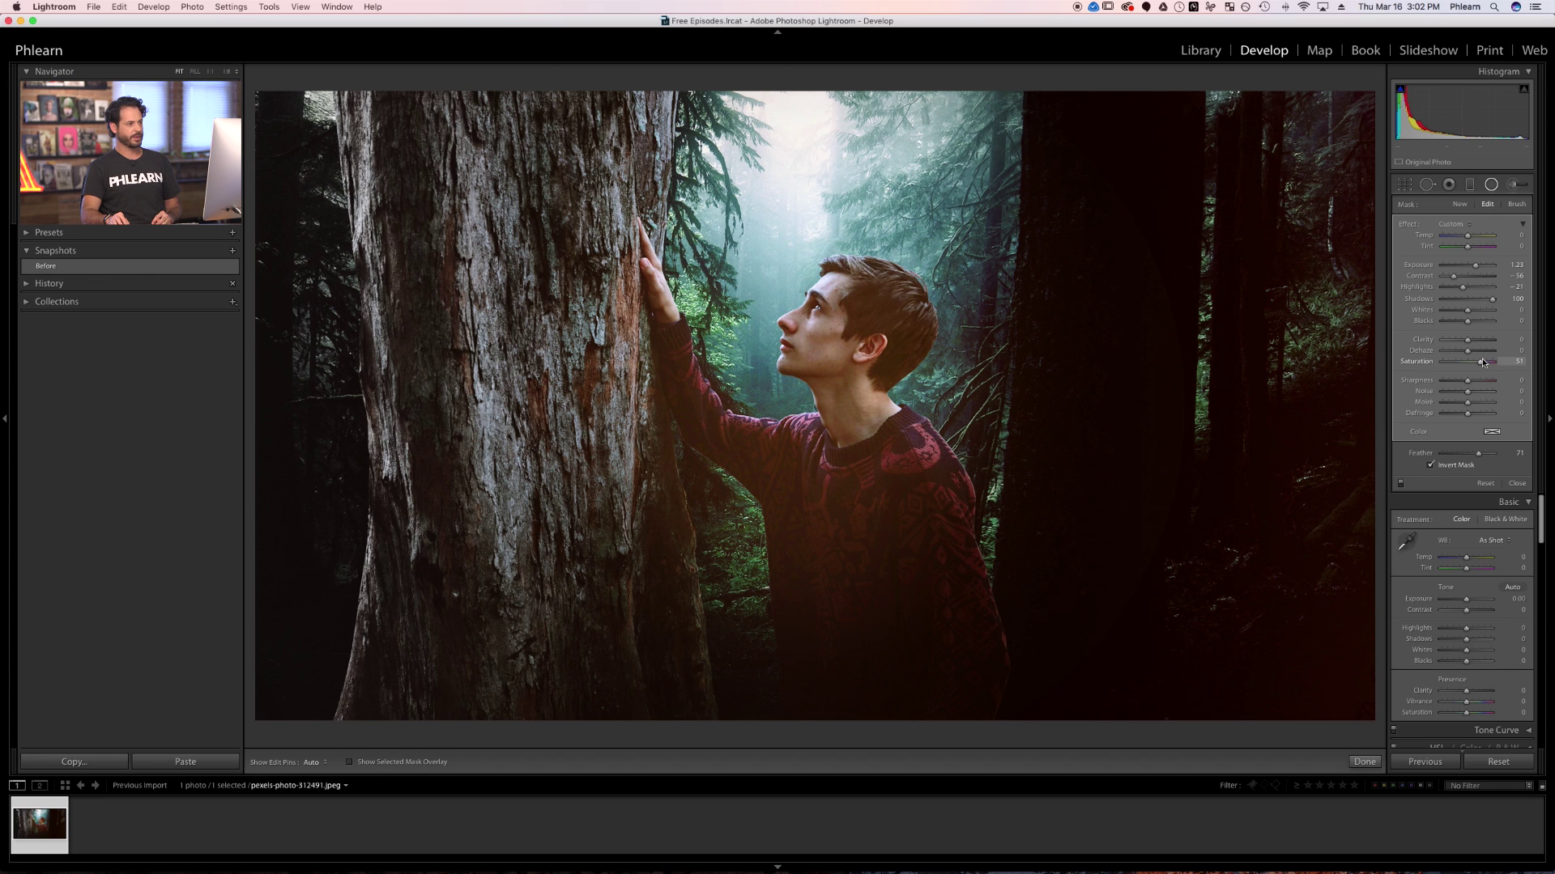
left_click_drag(1485, 363, 1486, 362)
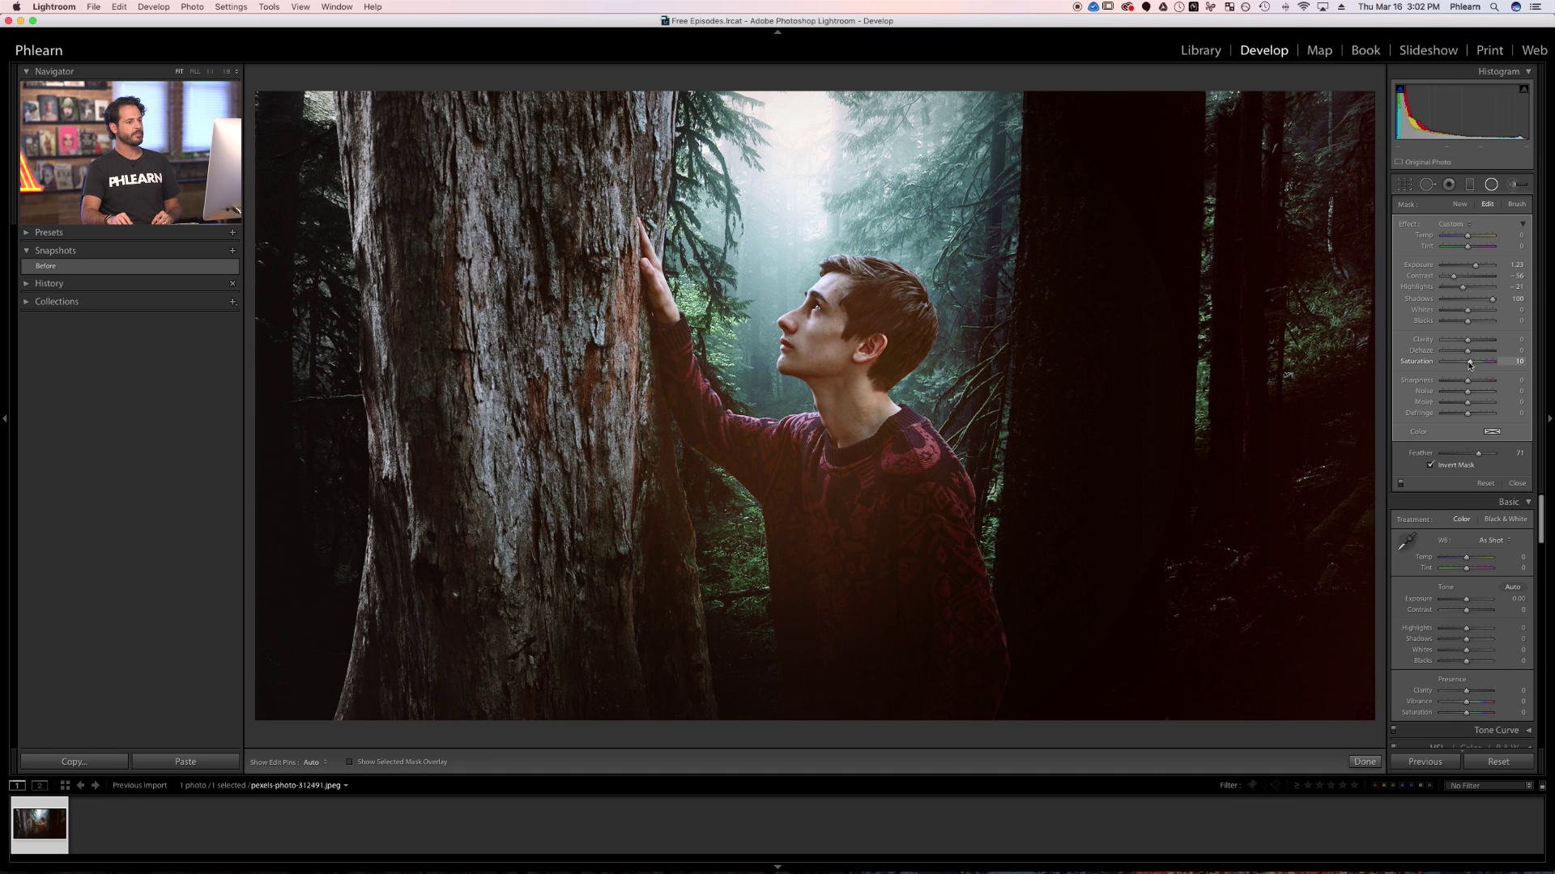
left_click_drag(1467, 340, 1477, 341)
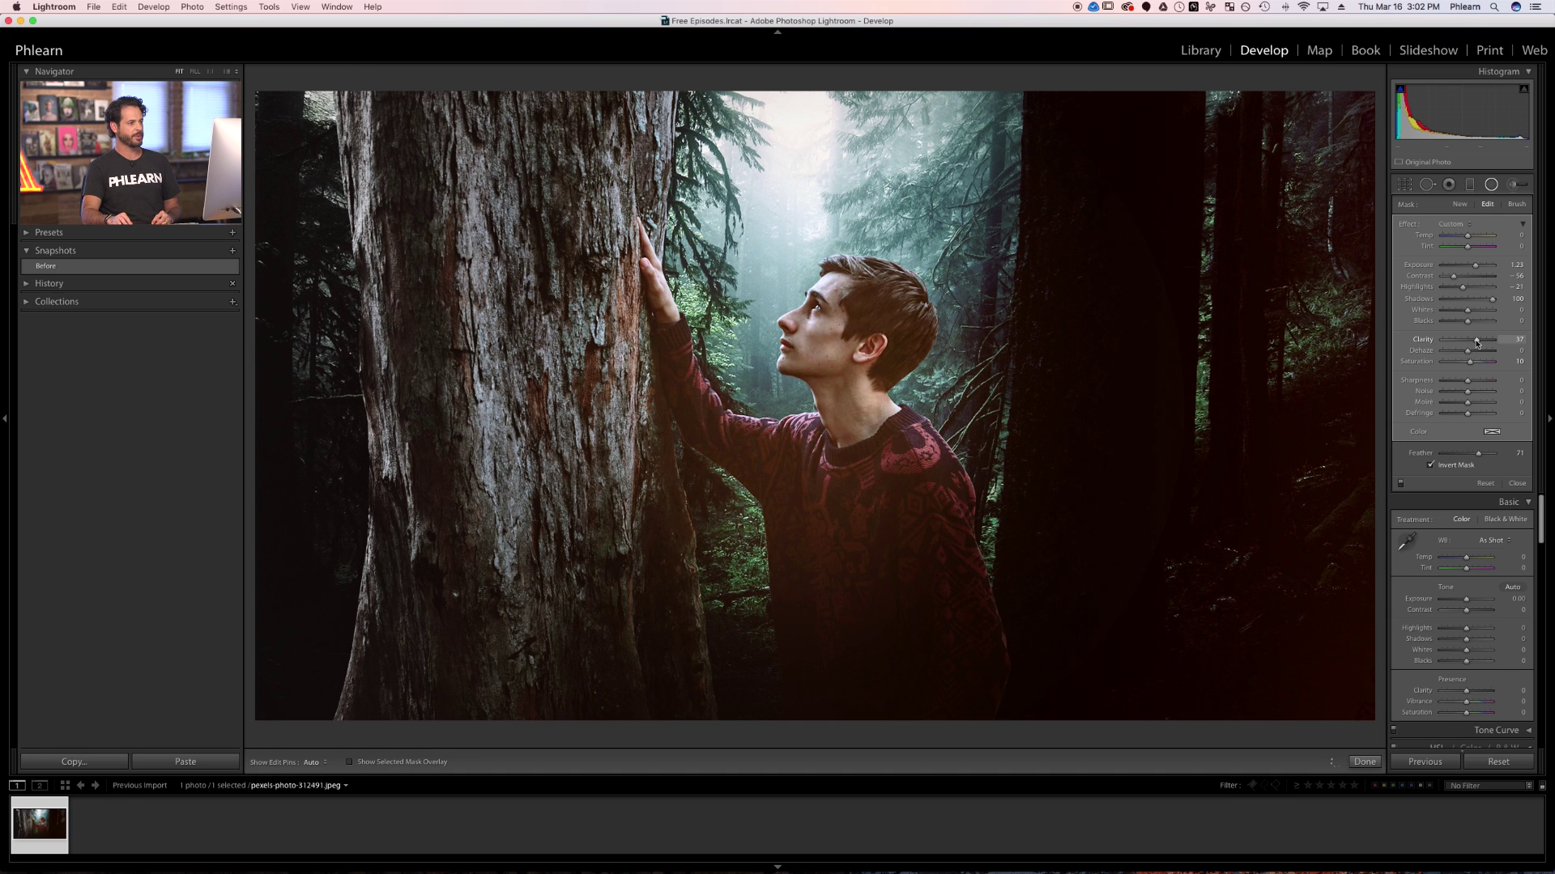
left_click_drag(1471, 343, 1469, 343)
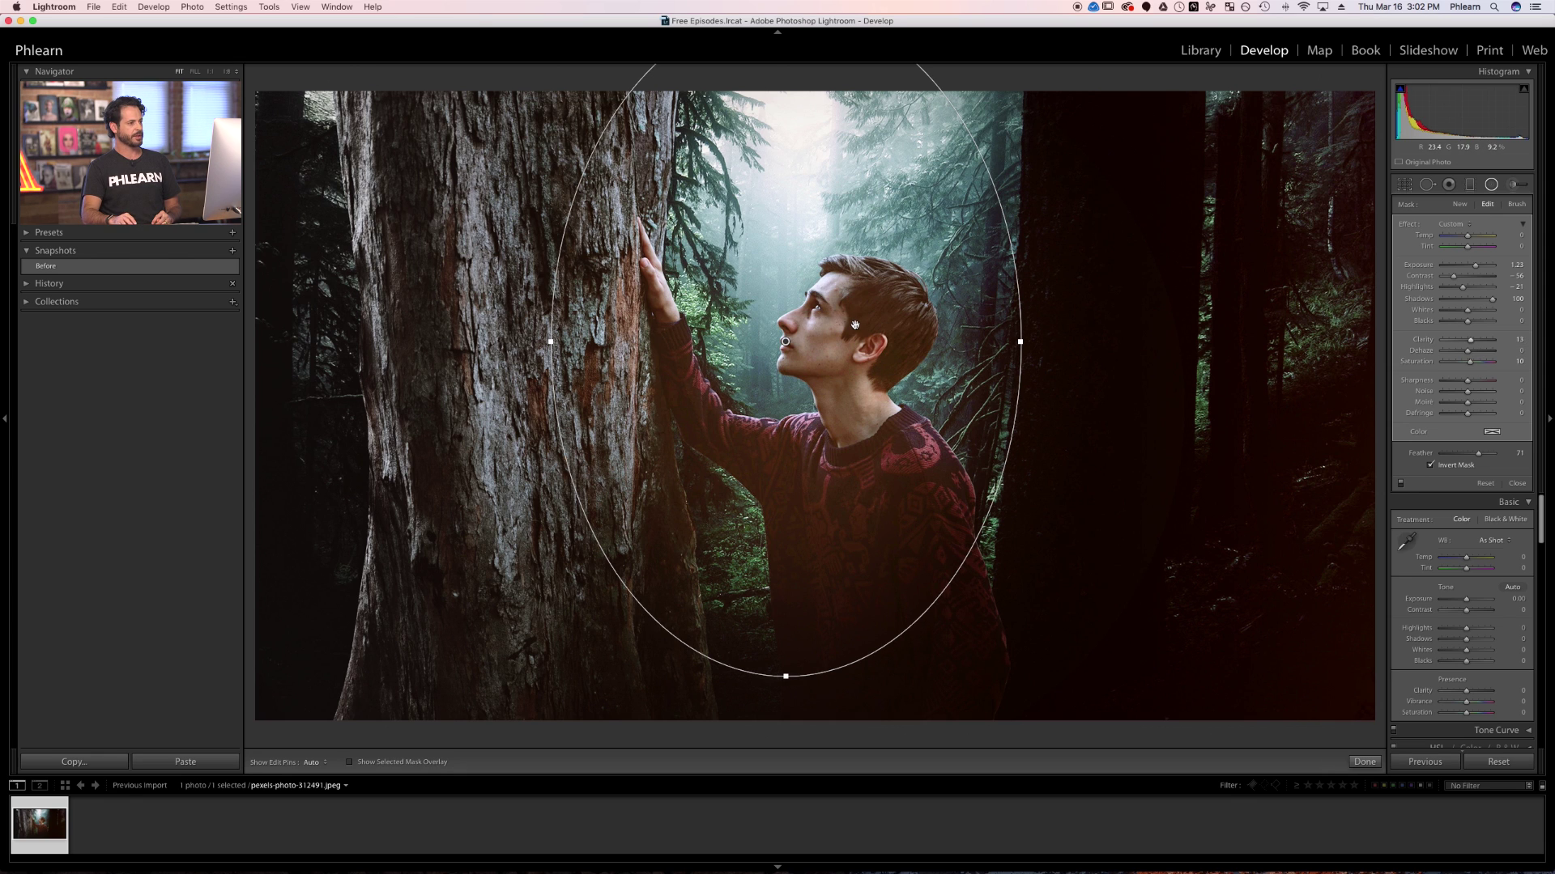
Save the current edit as a new snapshot named Radial
left_click(233, 253)
type("Raid")
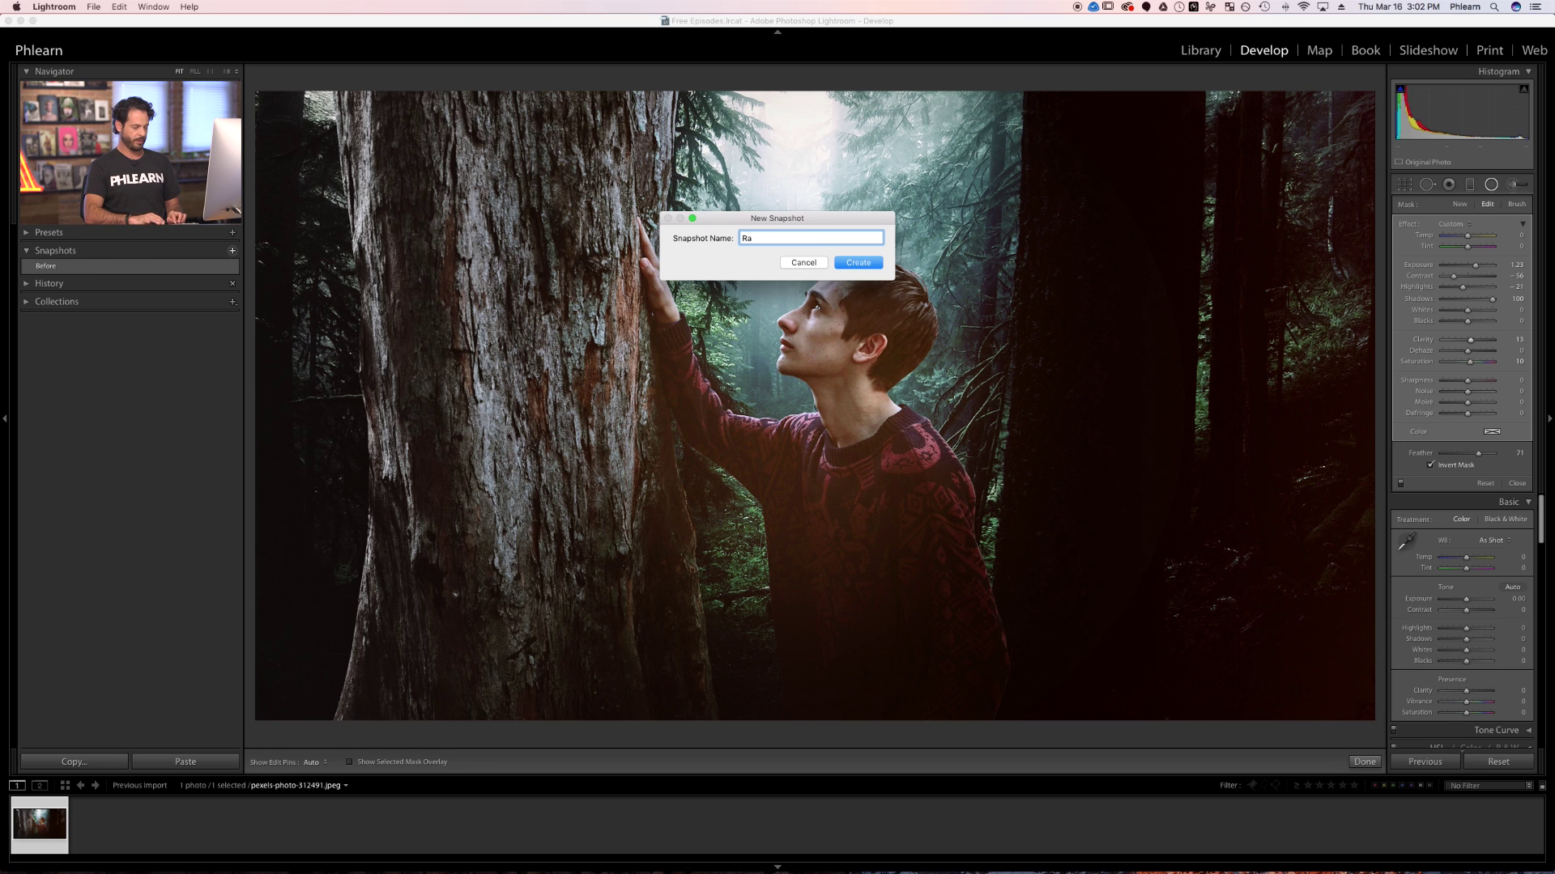
key("BackSpace")
key("BackSpace")
type("d")
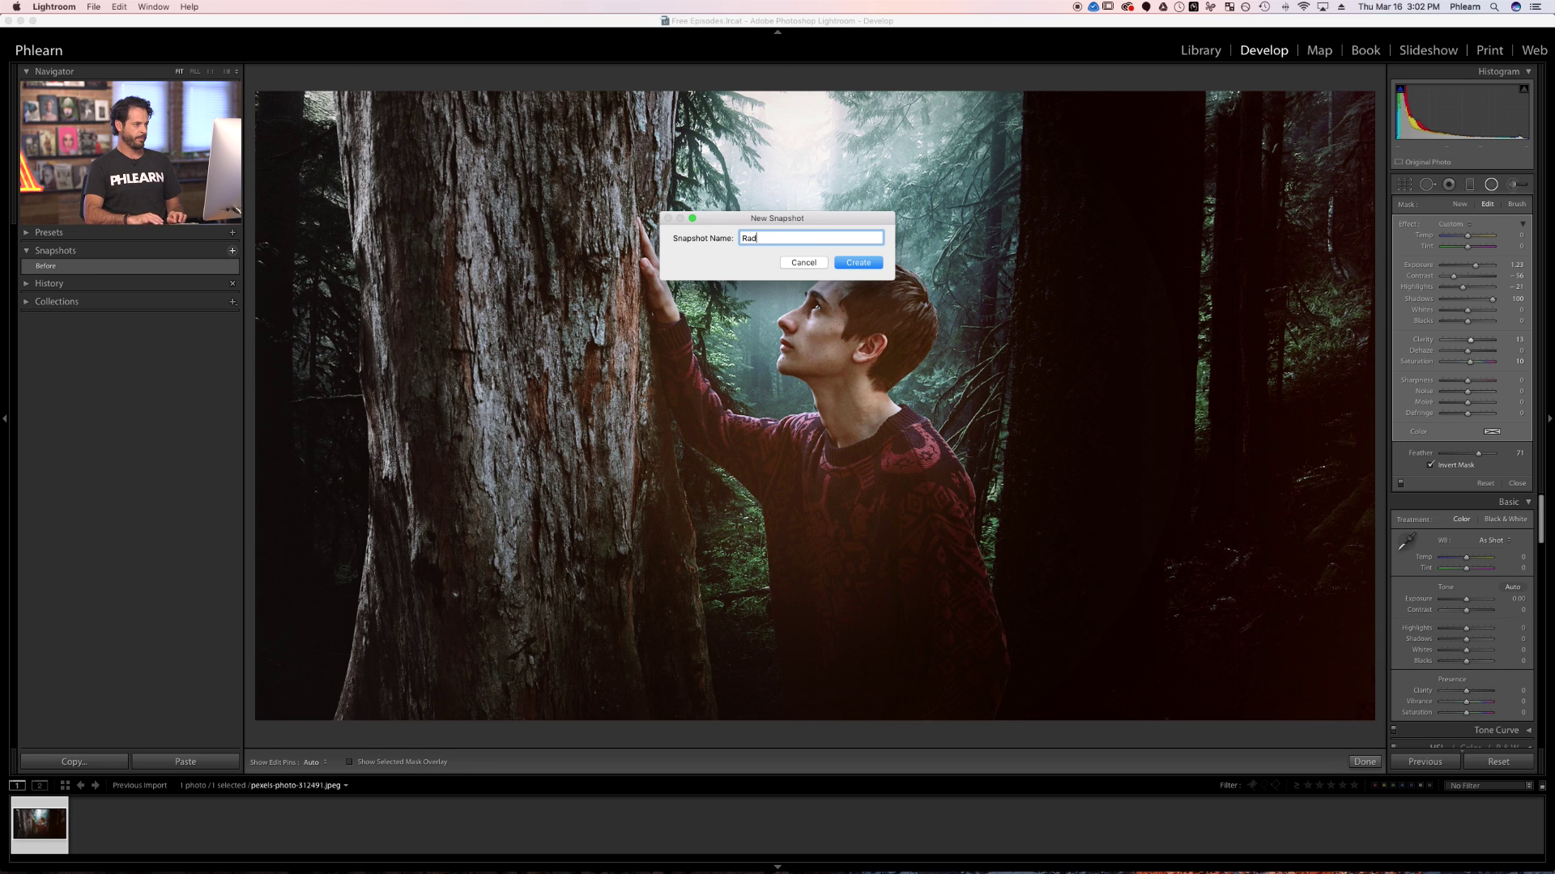
type("ial")
key("Return")
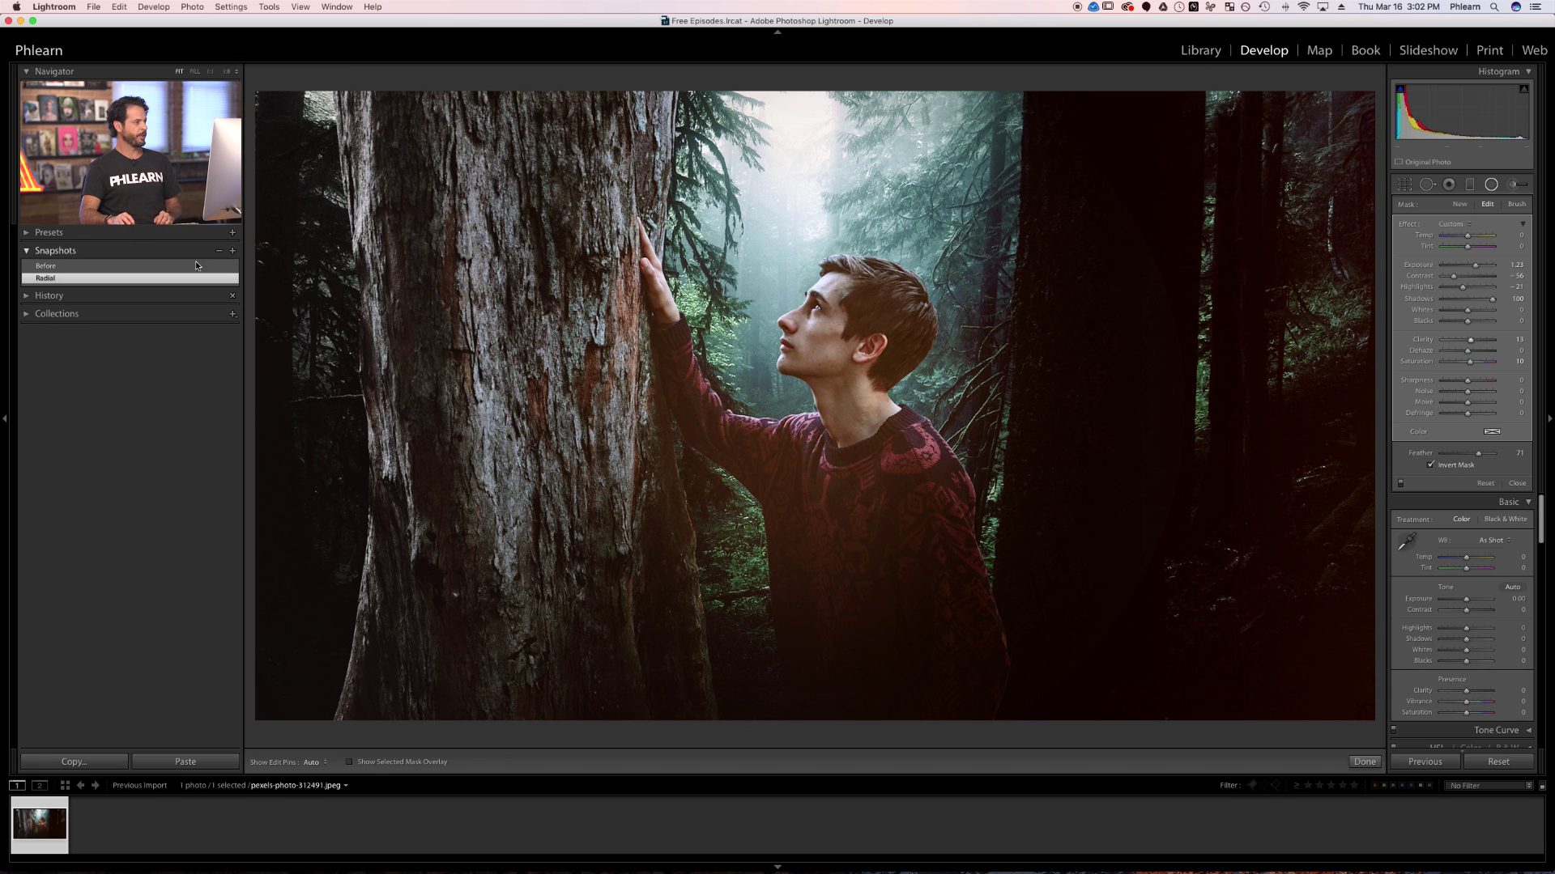
Compare the Before and Radial snapshots twice, ending on Radial
left_click(90, 268)
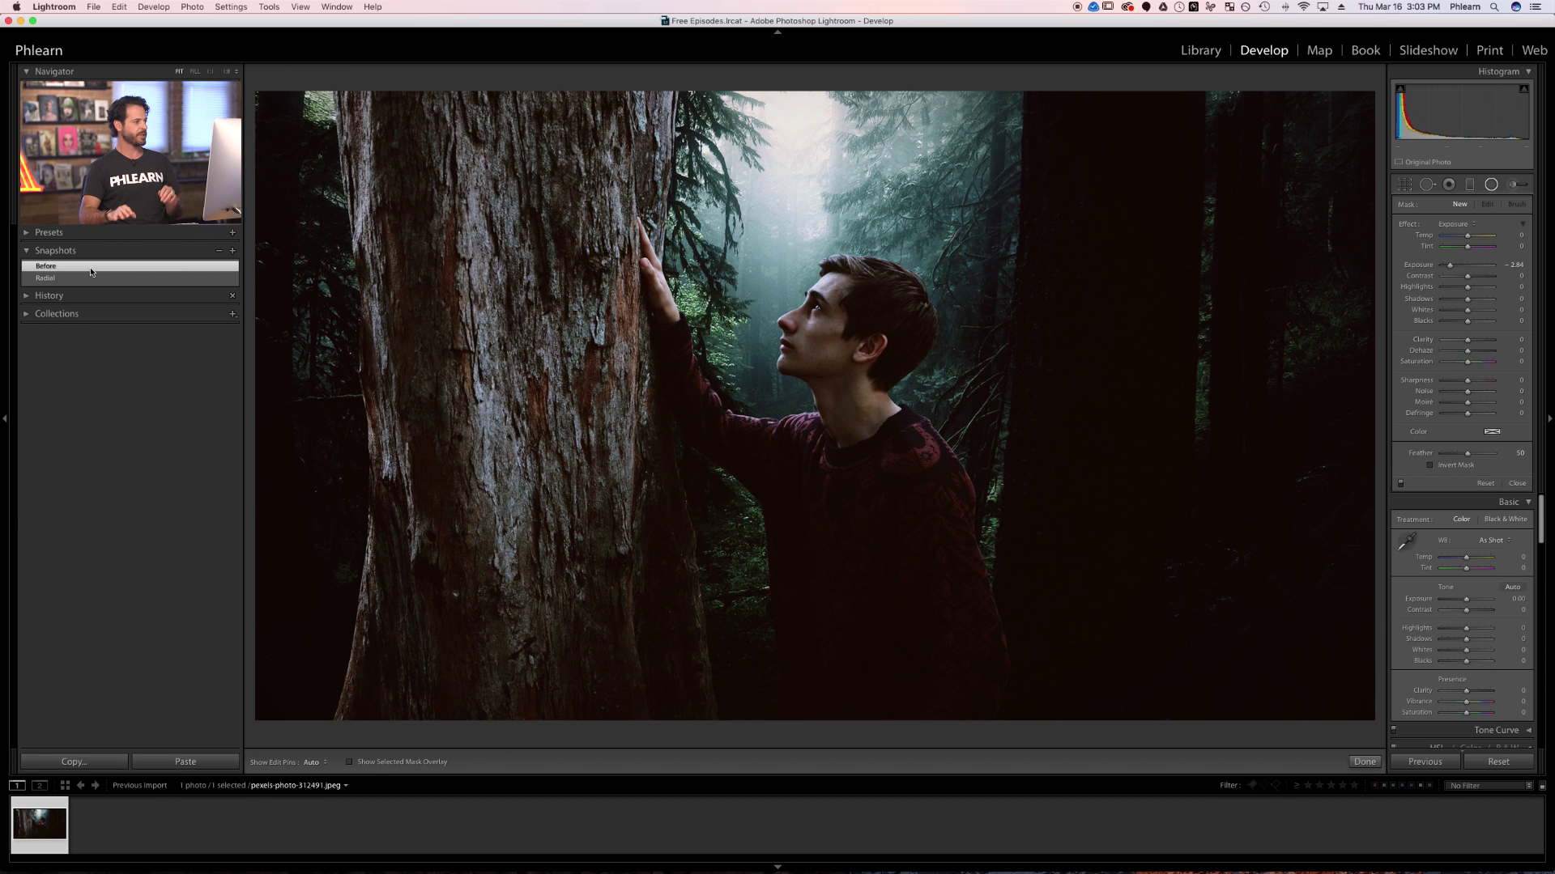
left_click(91, 279)
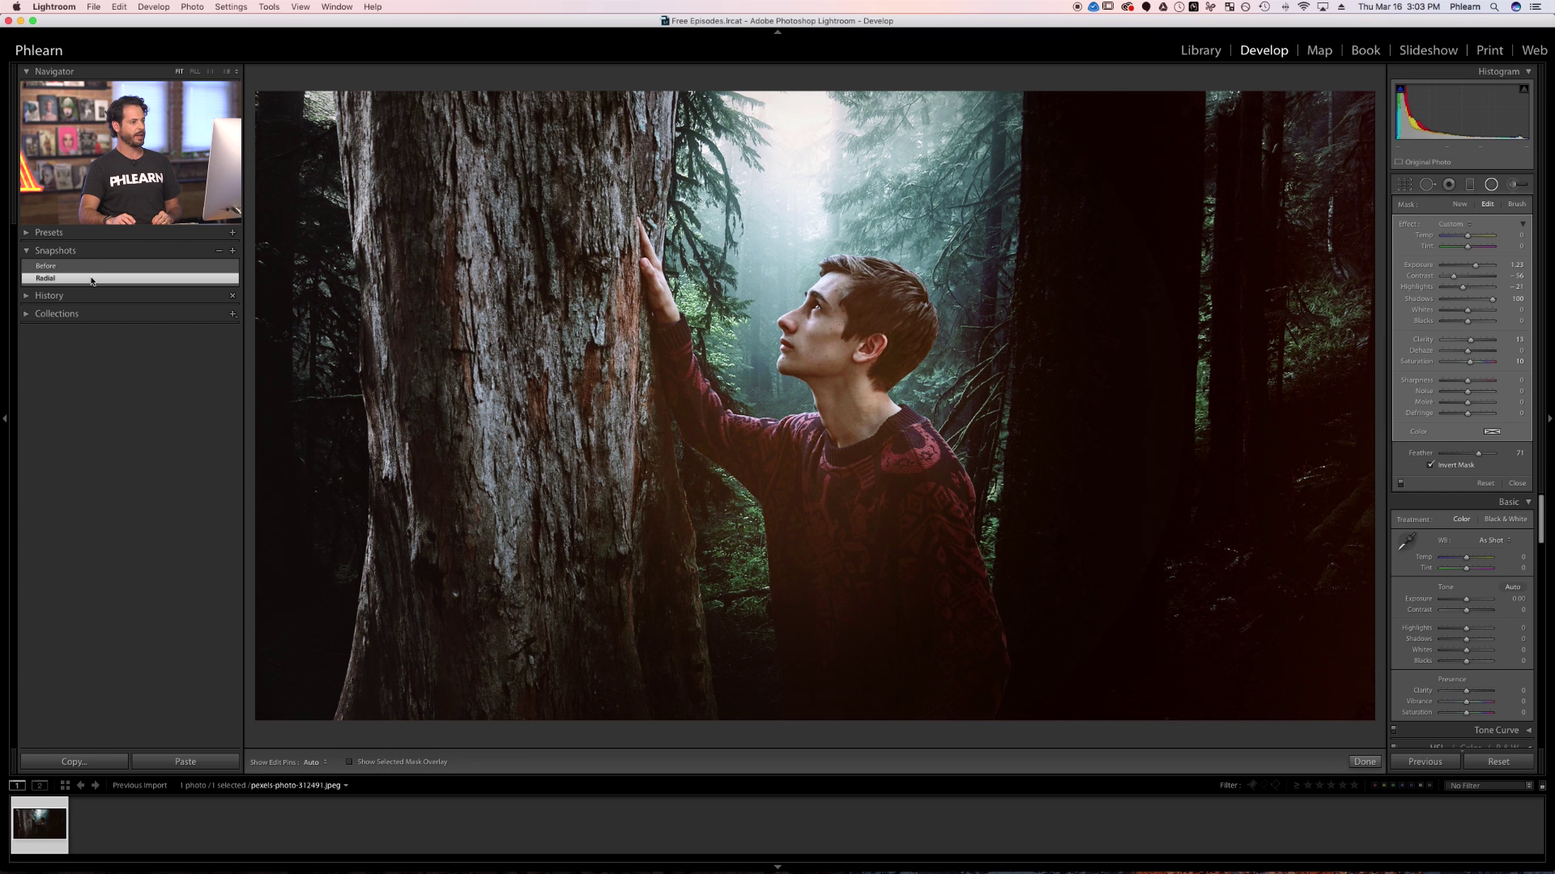
left_click(90, 267)
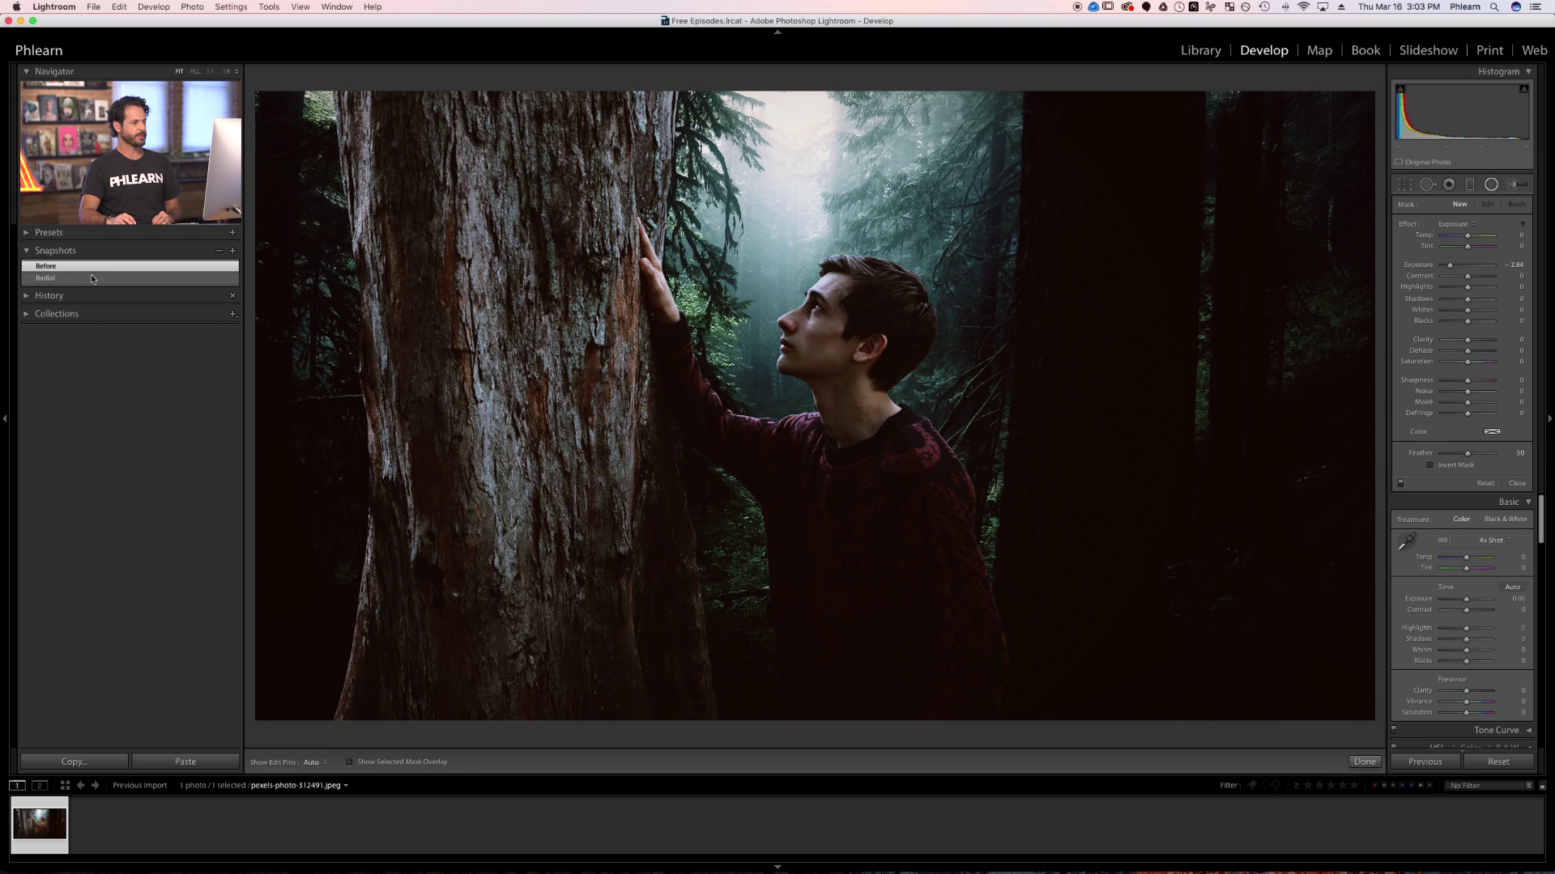
left_click(90, 279)
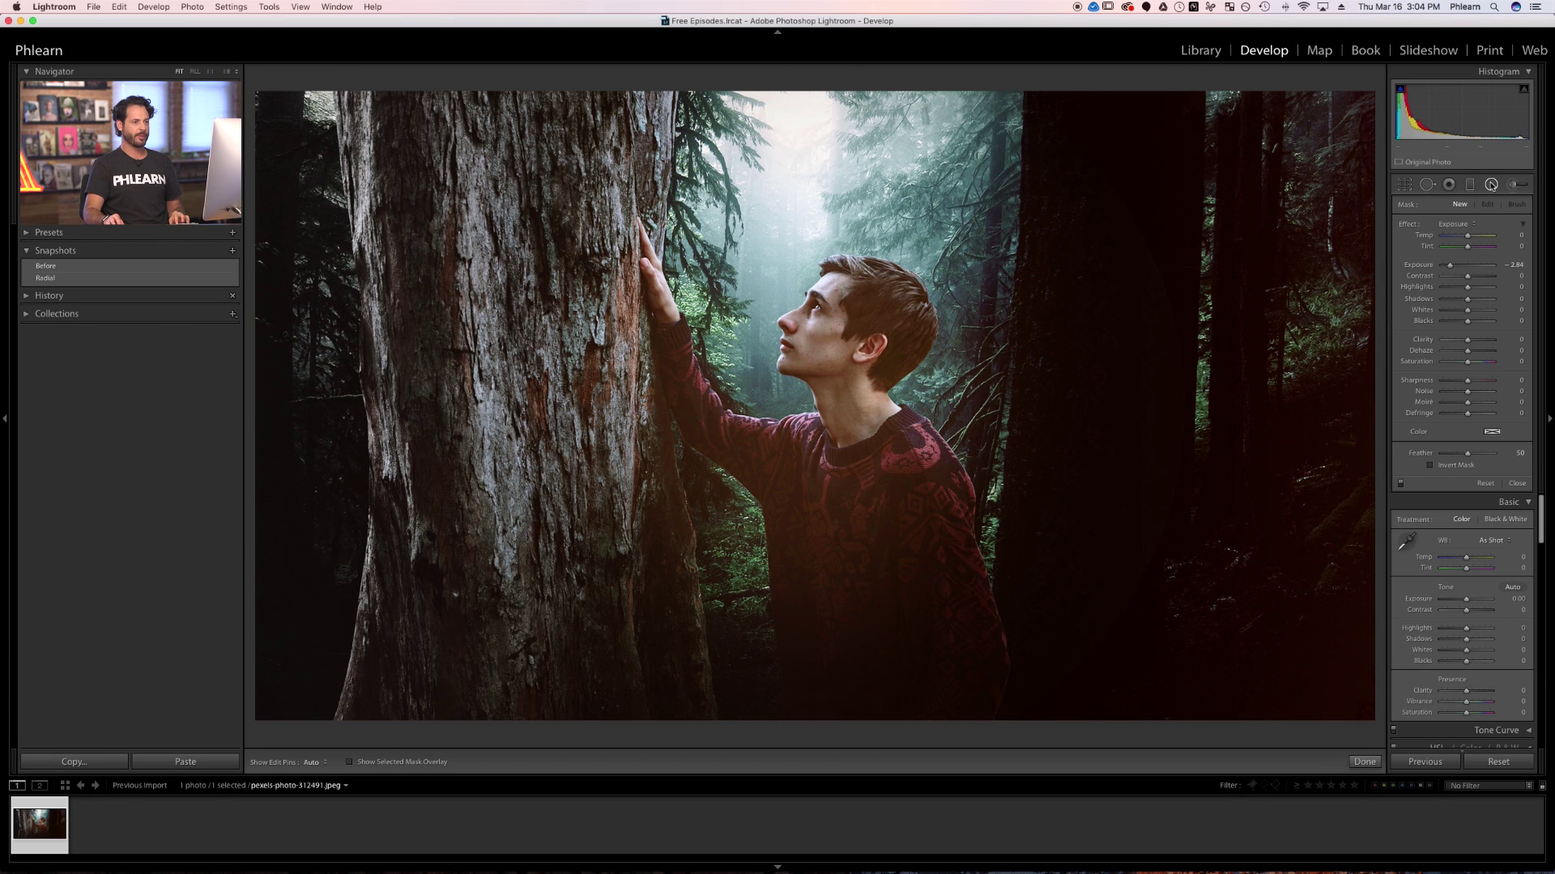
Reselect the existing radial filter around the man and shift it slightly upward and toward his face
left_click(1491, 184)
left_click(1491, 185)
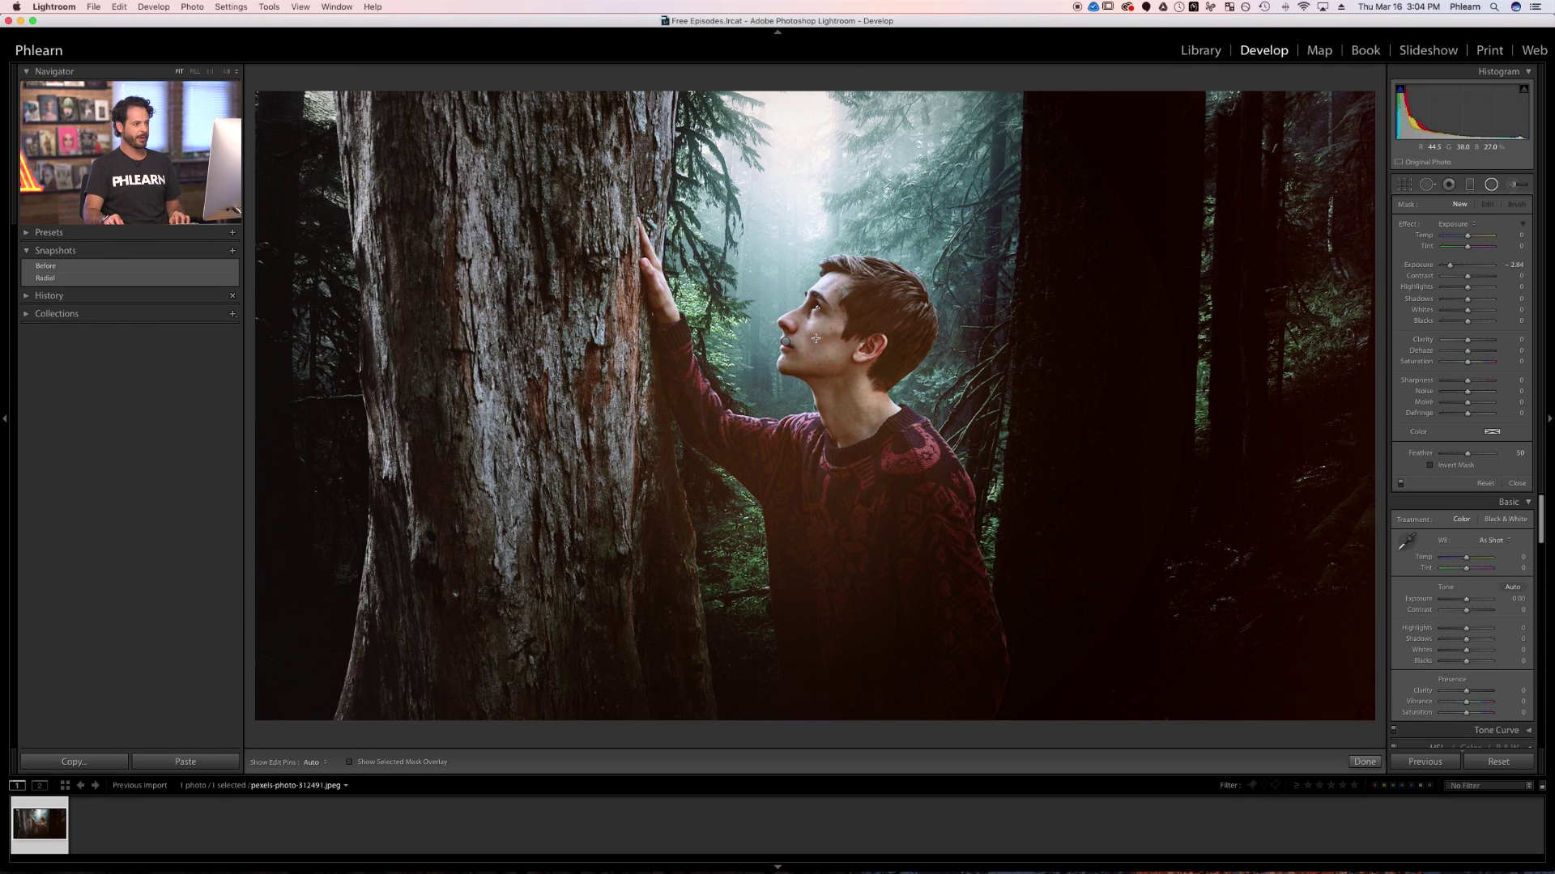
left_click(786, 342)
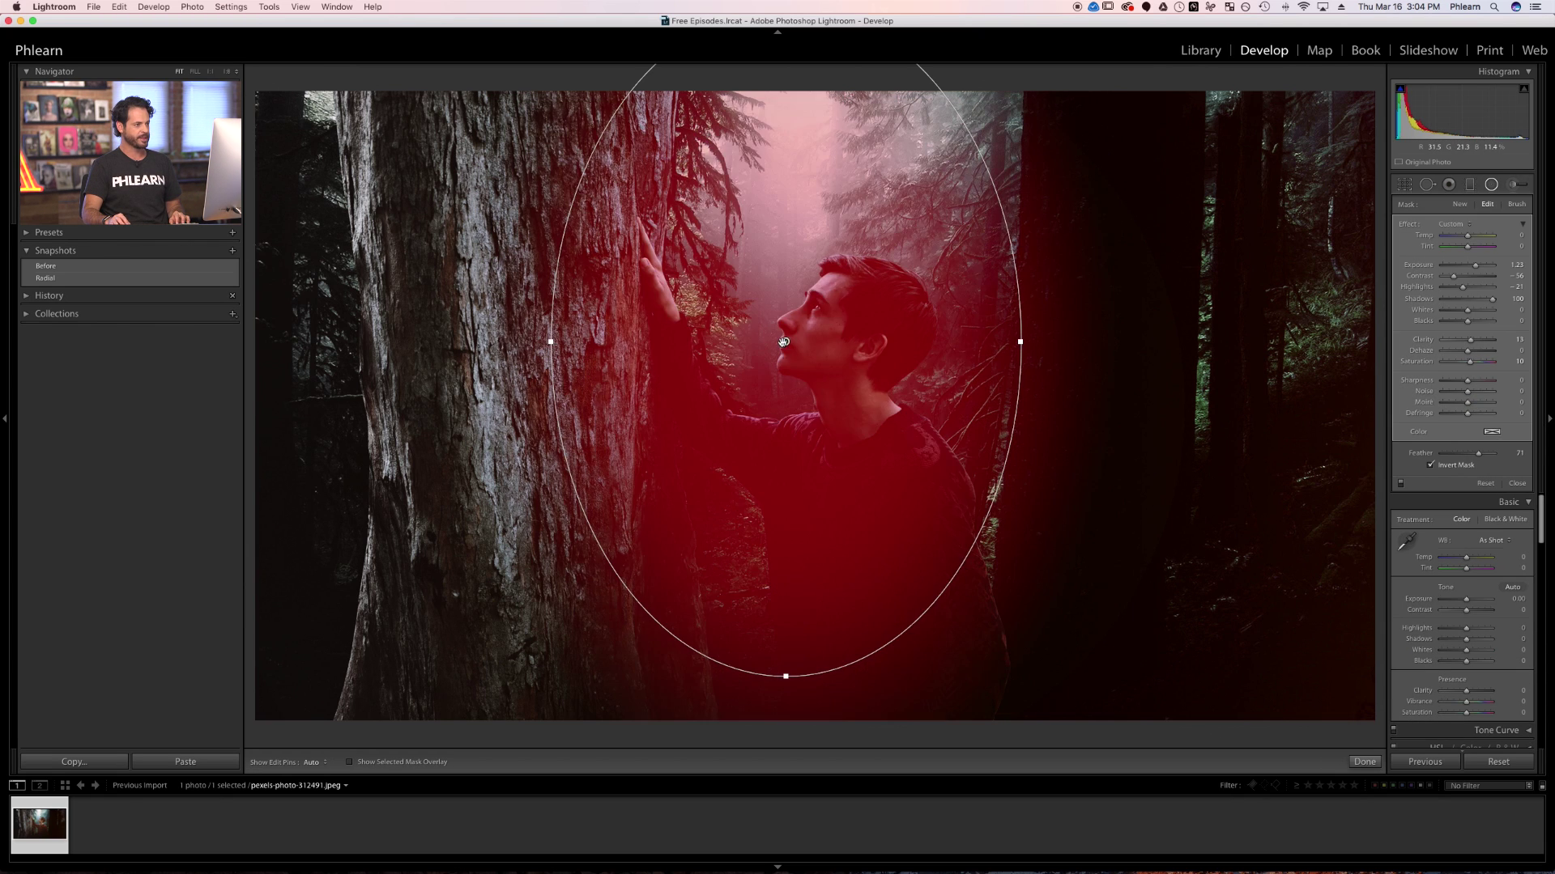
mouse_move(785, 342)
left_mouse_down()
mouse_move(838, 348)
mouse_move(771, 258)
mouse_move(792, 328)
left_mouse_up()
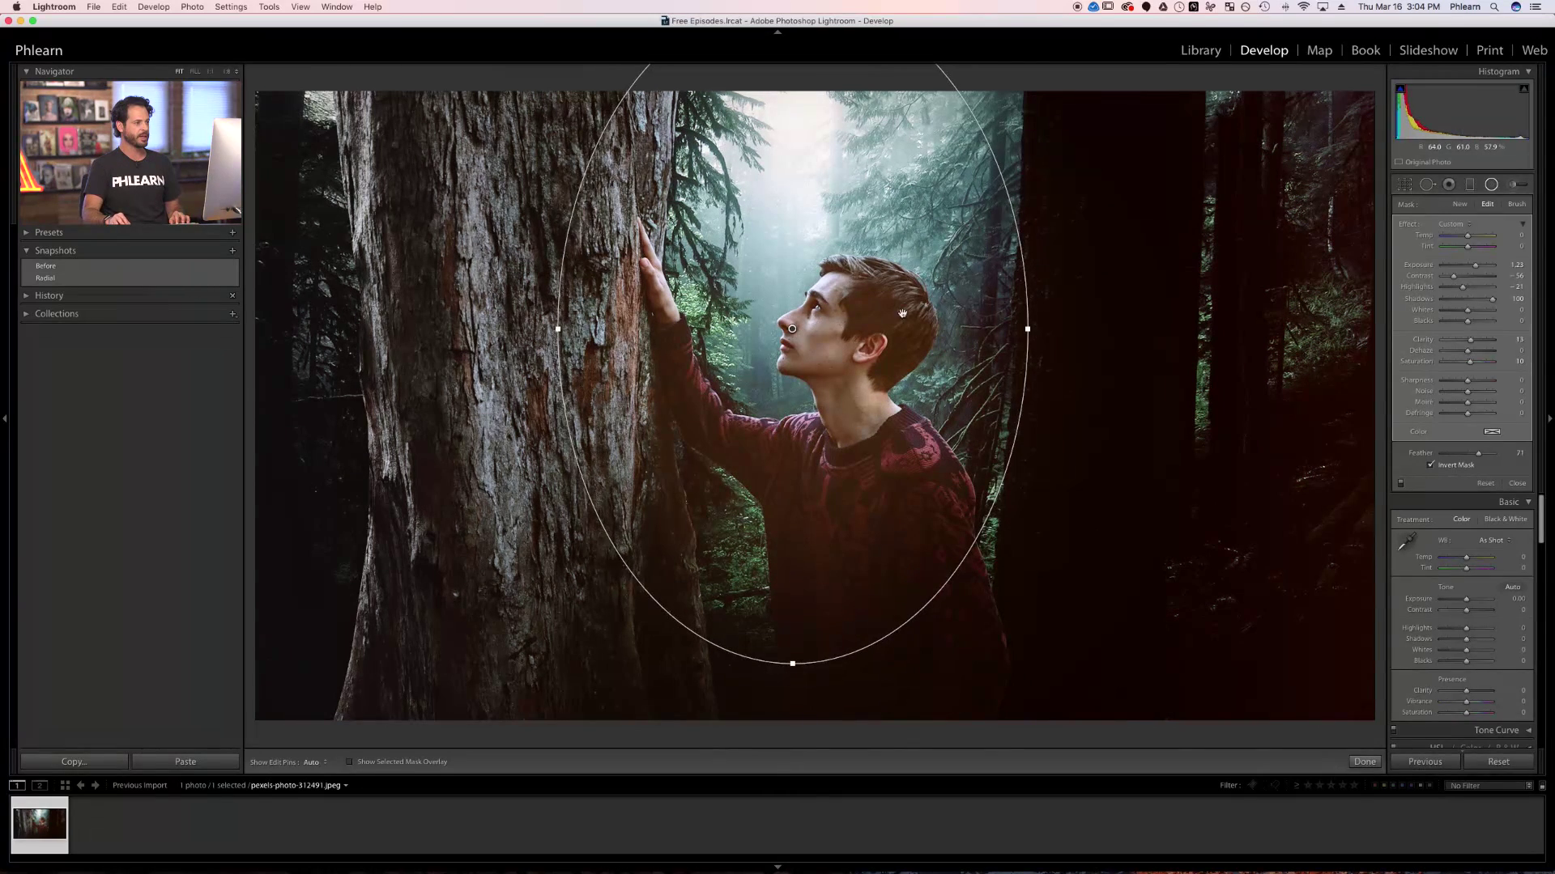
Add a second, slightly taller radial filter centred just above the man's head, and invert its mask
left_click(1490, 186)
left_click(1490, 186)
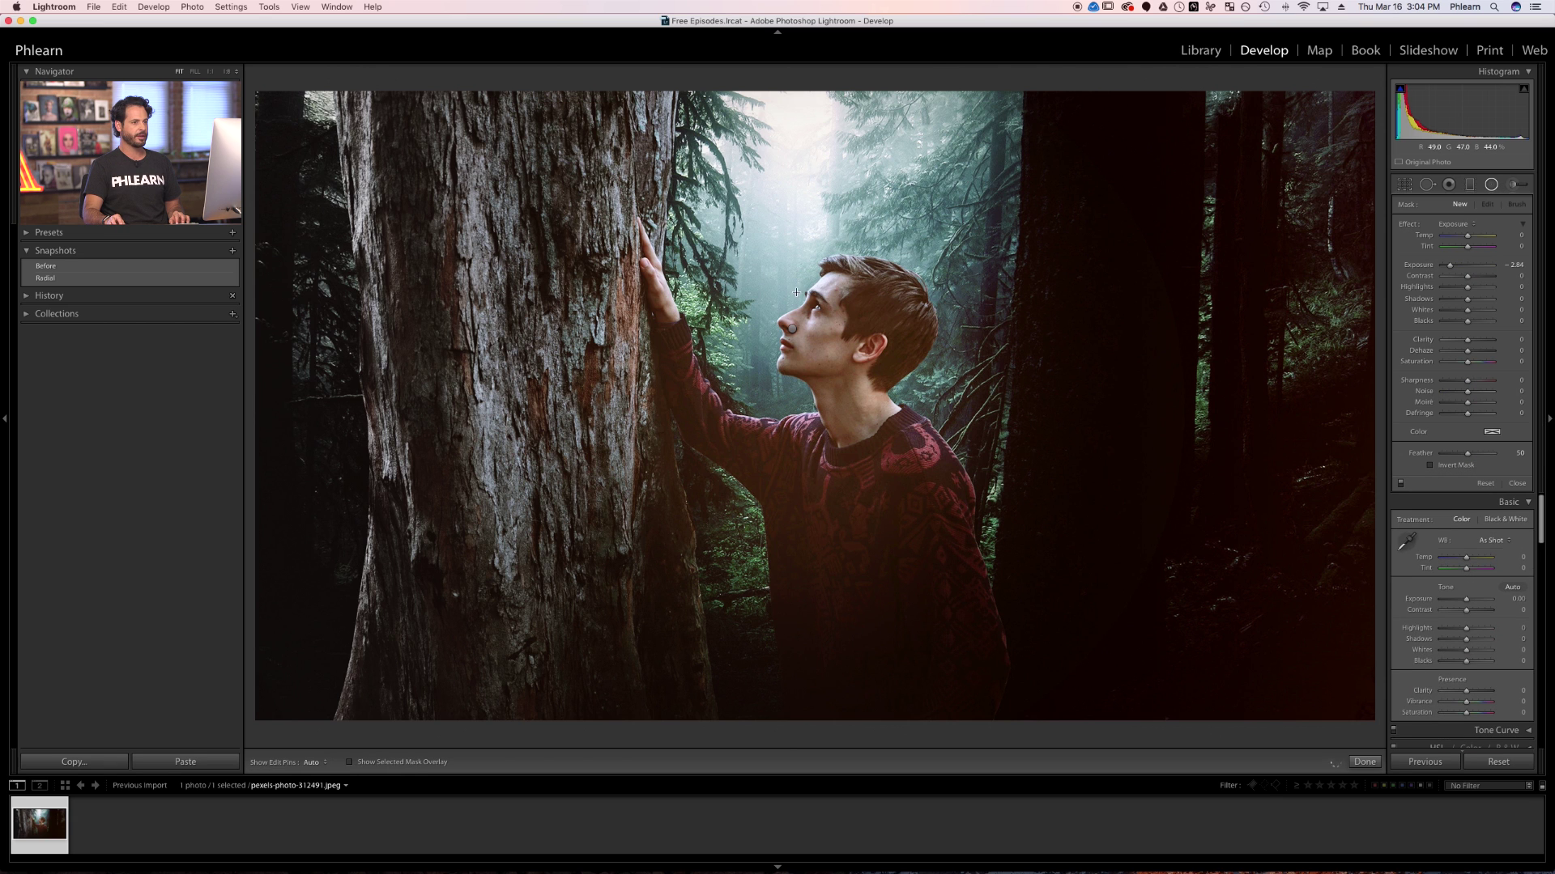
left_click_drag(797, 195, 1025, 443)
left_click_drag(791, 195, 815, 215)
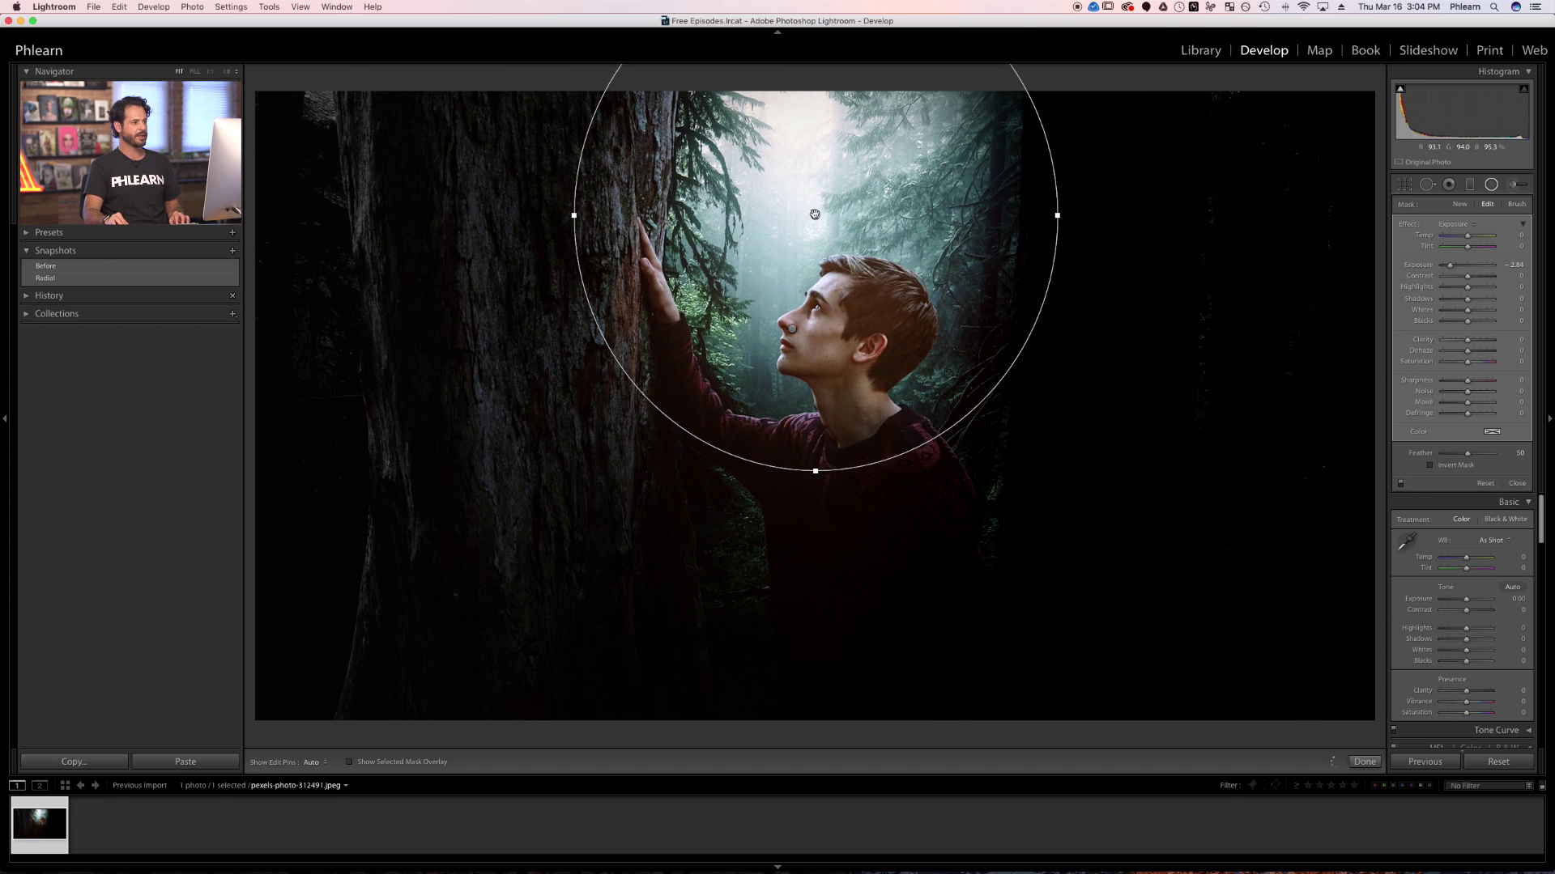
left_click_drag(817, 474, 816, 502)
left_click_drag(816, 216, 817, 231)
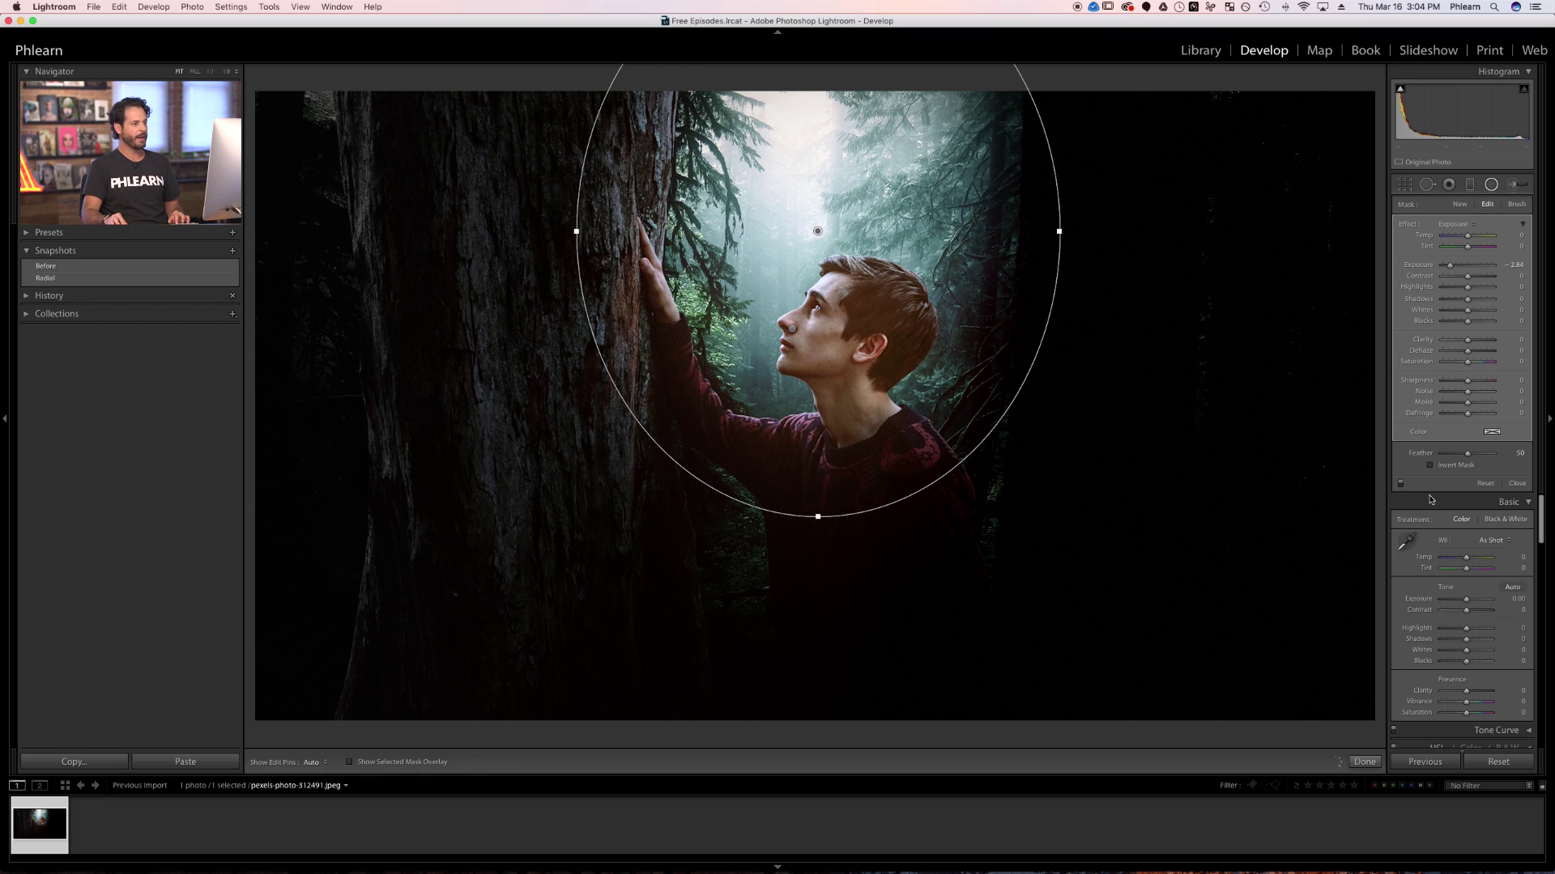
left_click(1431, 466)
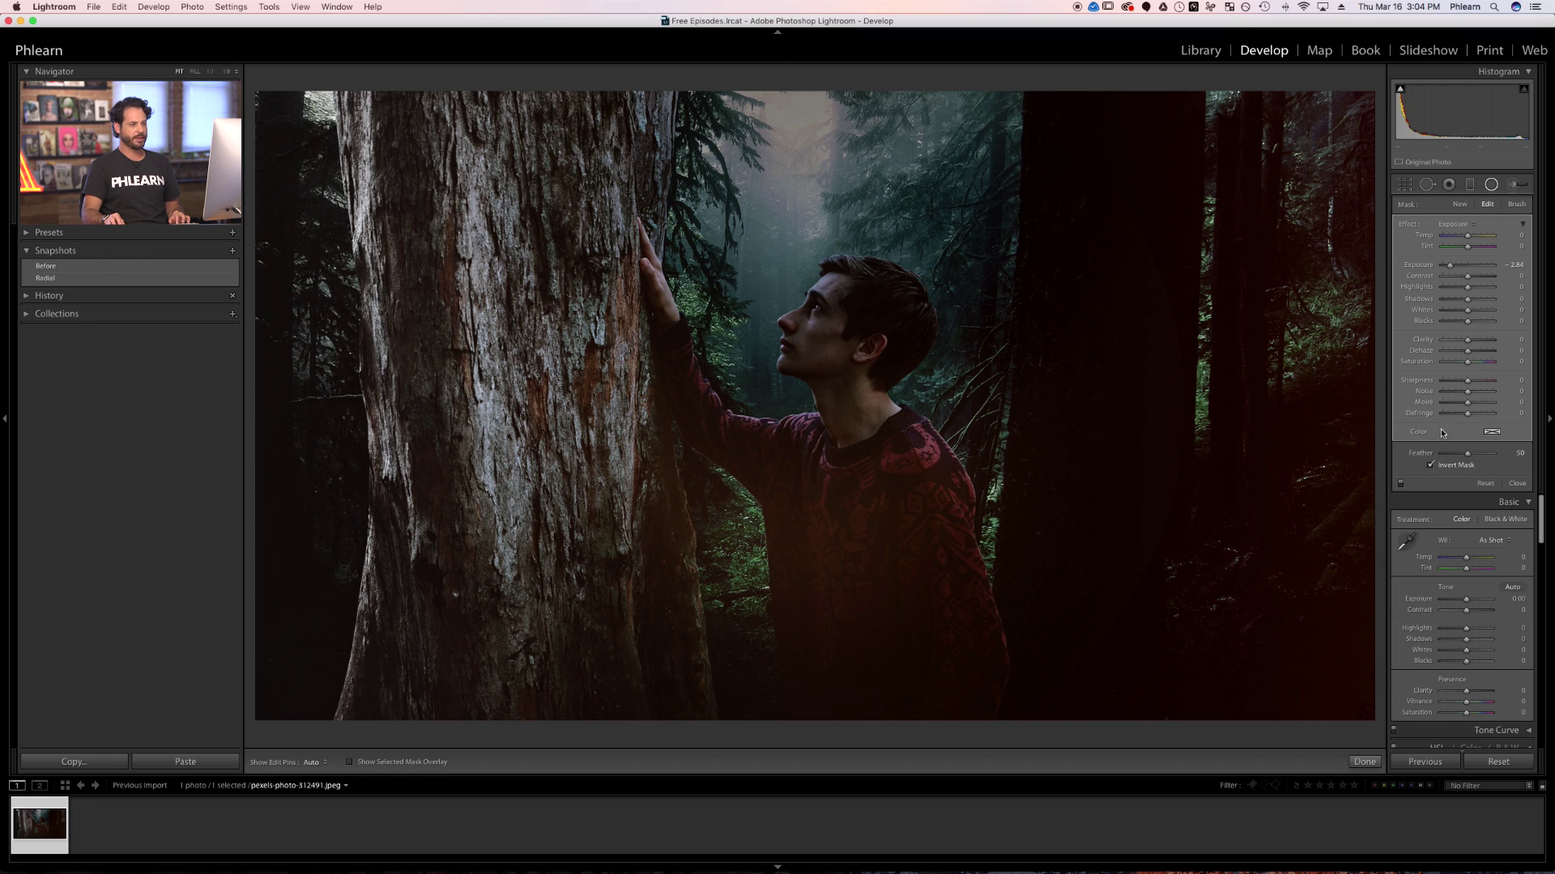
Set the second radial filter's exposure to 0, temperature to 21 and saturation to 50, and lower it toward the man's head
left_click(1507, 265)
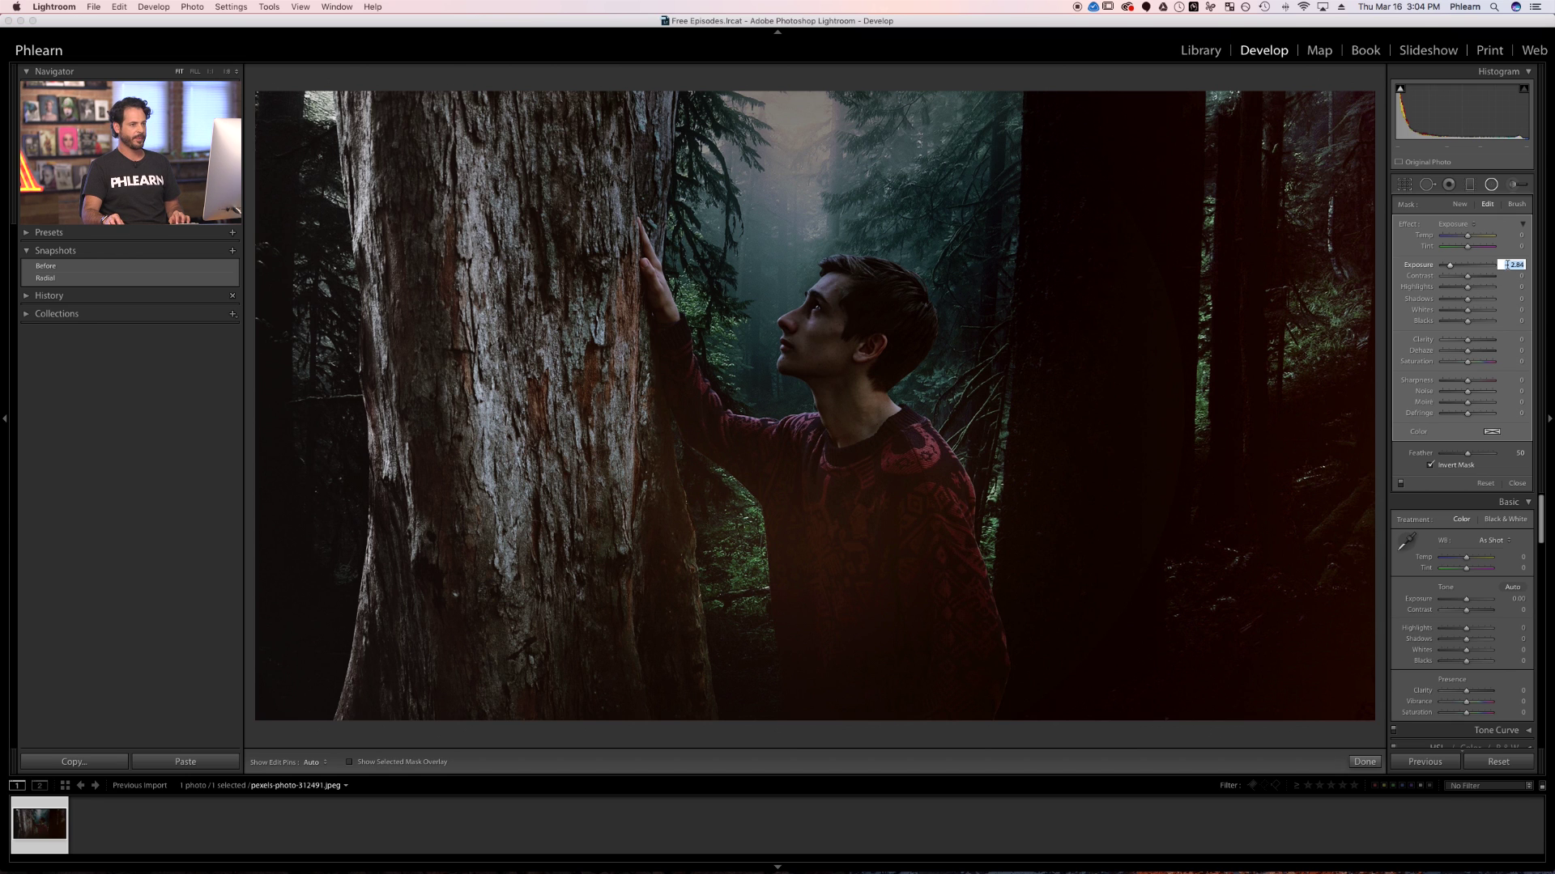
type("0")
left_click_drag(1469, 235, 1473, 236)
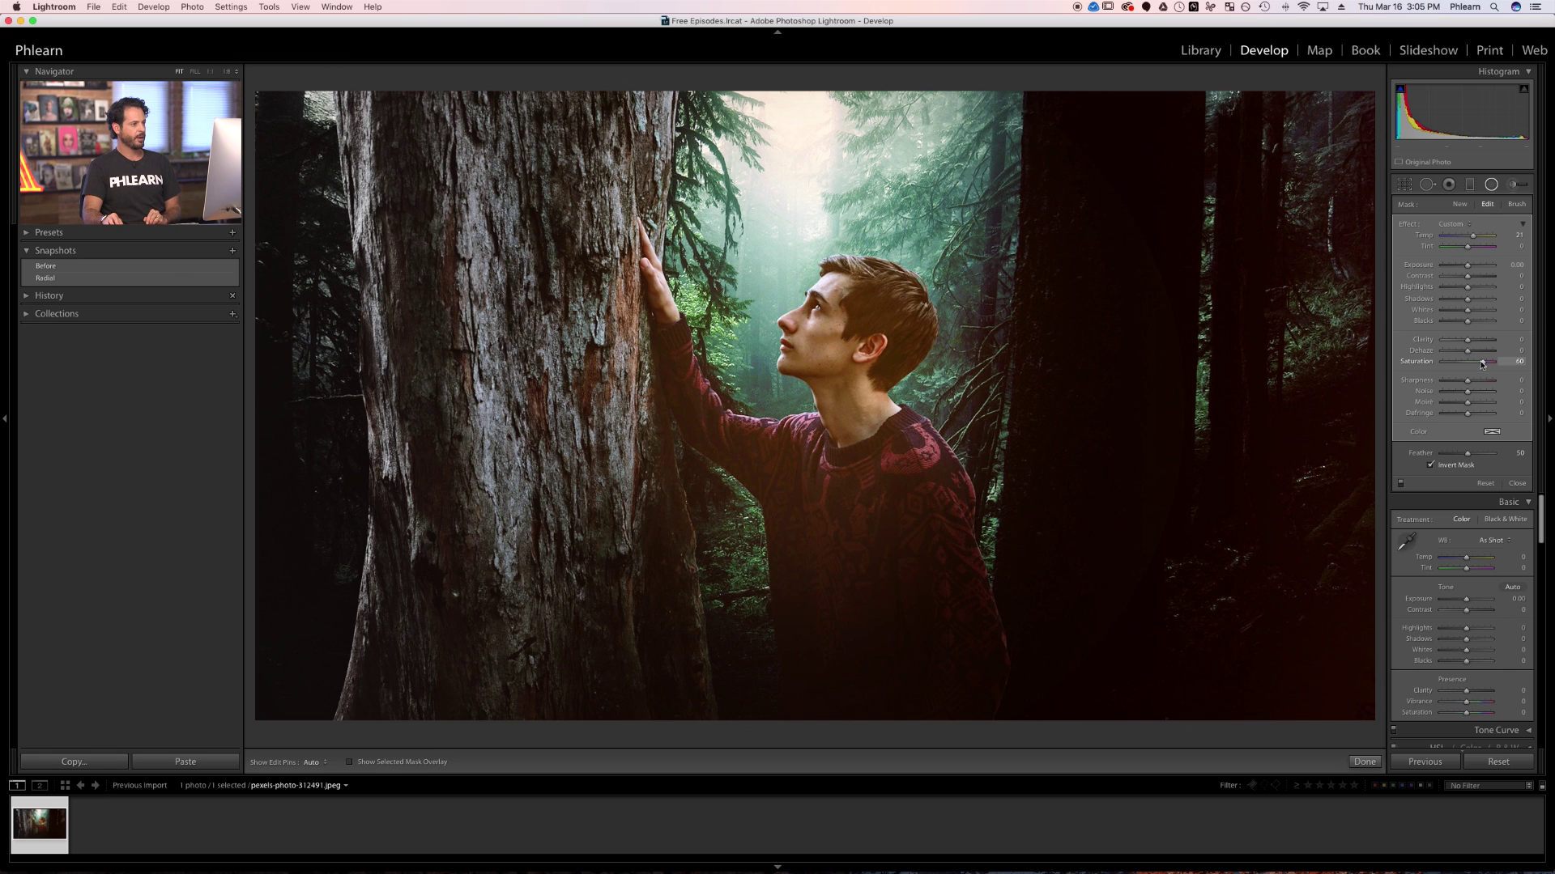
mouse_move(864, 323)
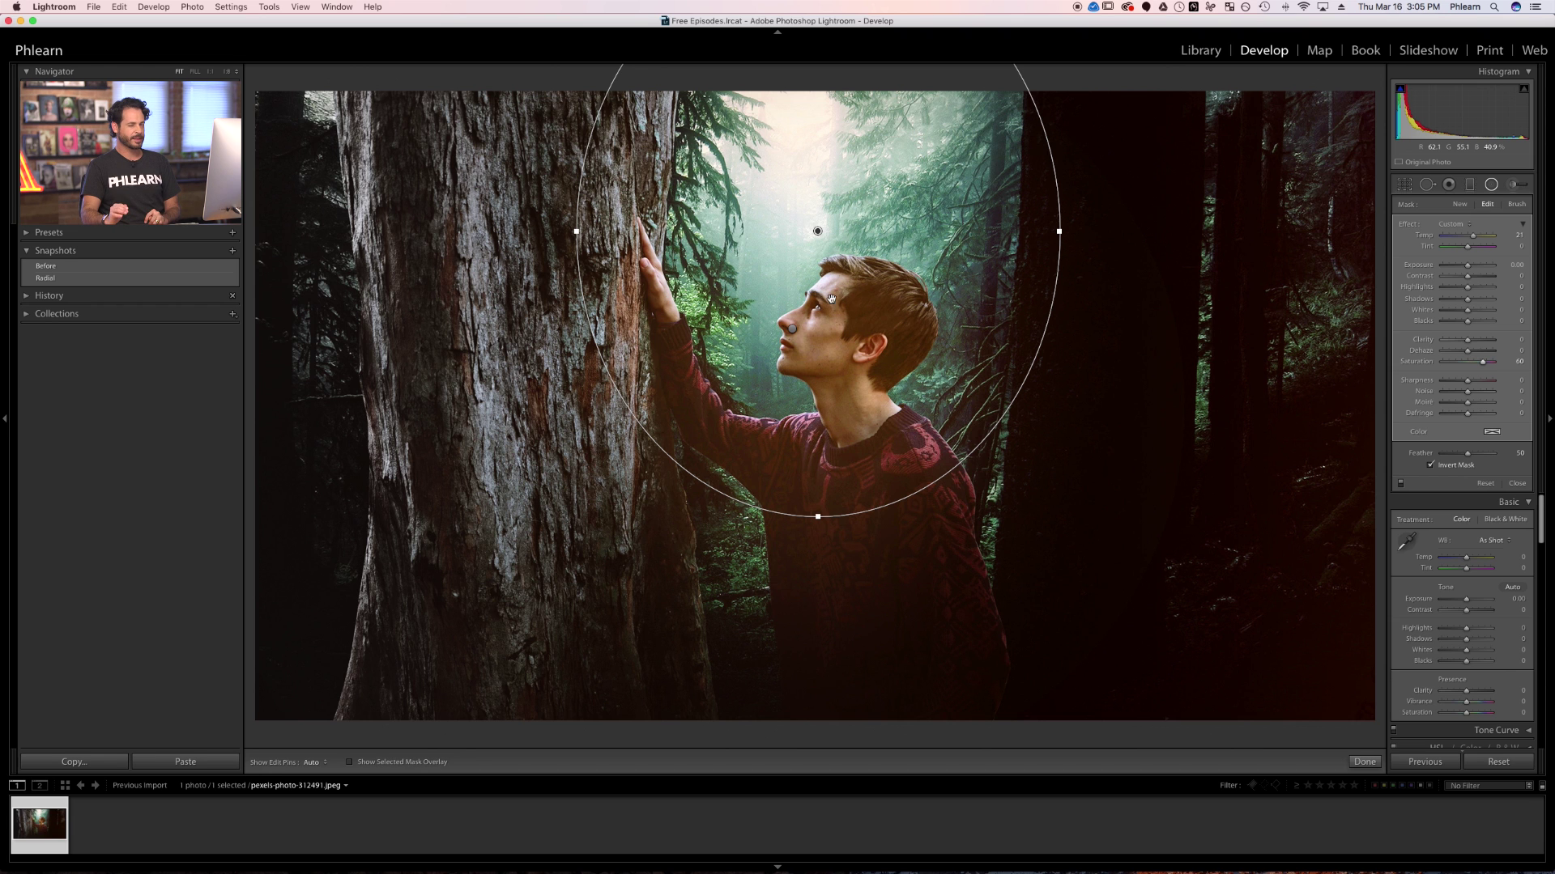
mouse_move(817, 233)
left_mouse_down()
mouse_move(810, 287)
mouse_move(465, 412)
mouse_move(419, 397)
mouse_move(855, 289)
mouse_move(818, 258)
left_mouse_up()
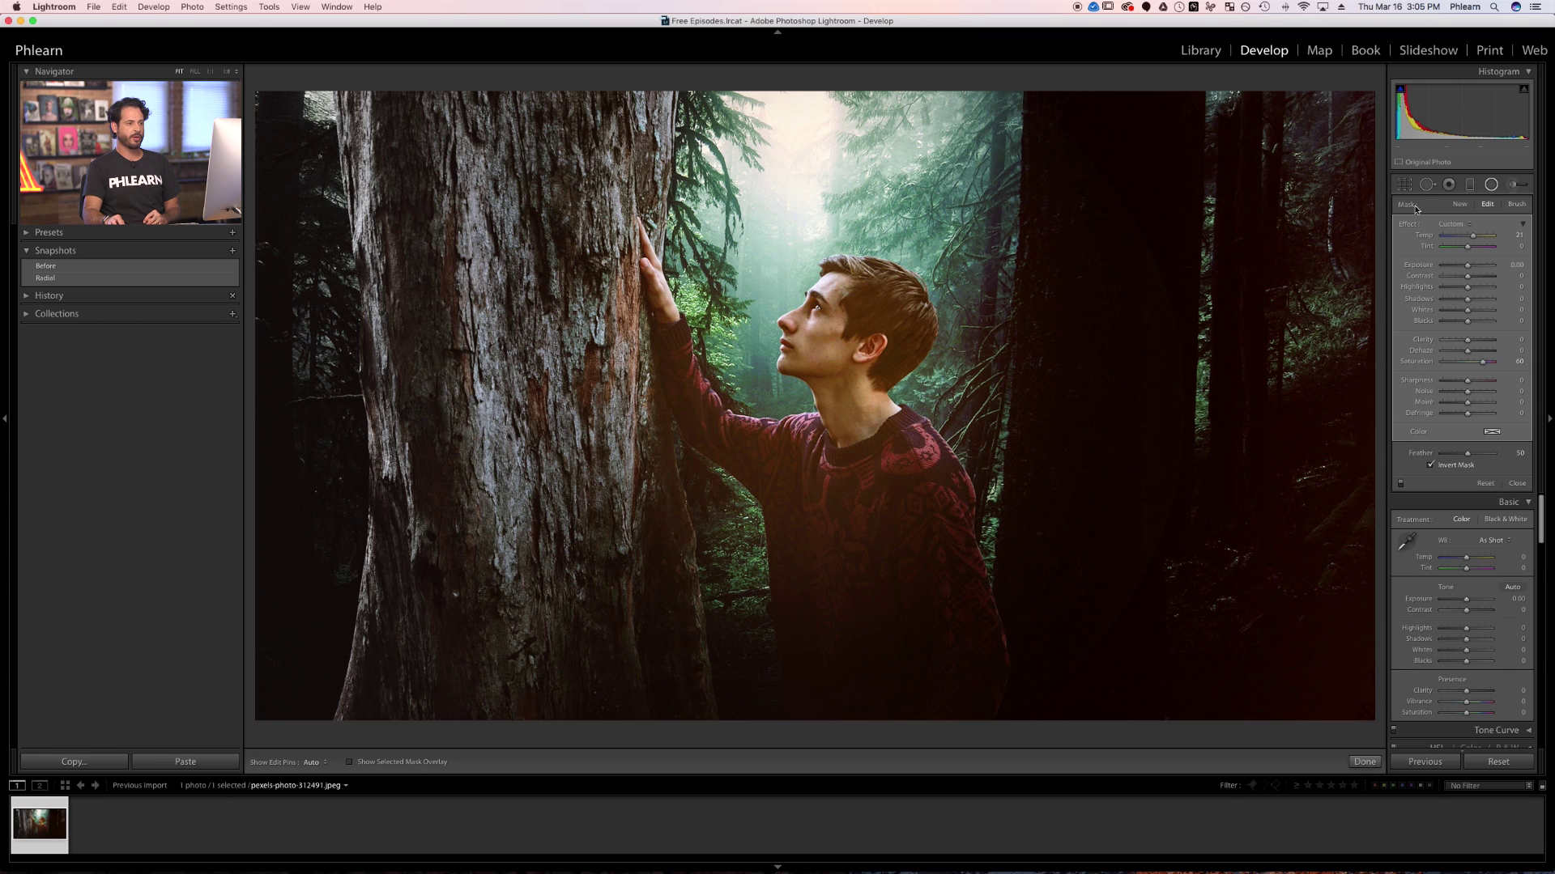
Erase the second radial filter's effect from the man's face and neck with a size 4 eraser brush at feather 45
left_click(1515, 205)
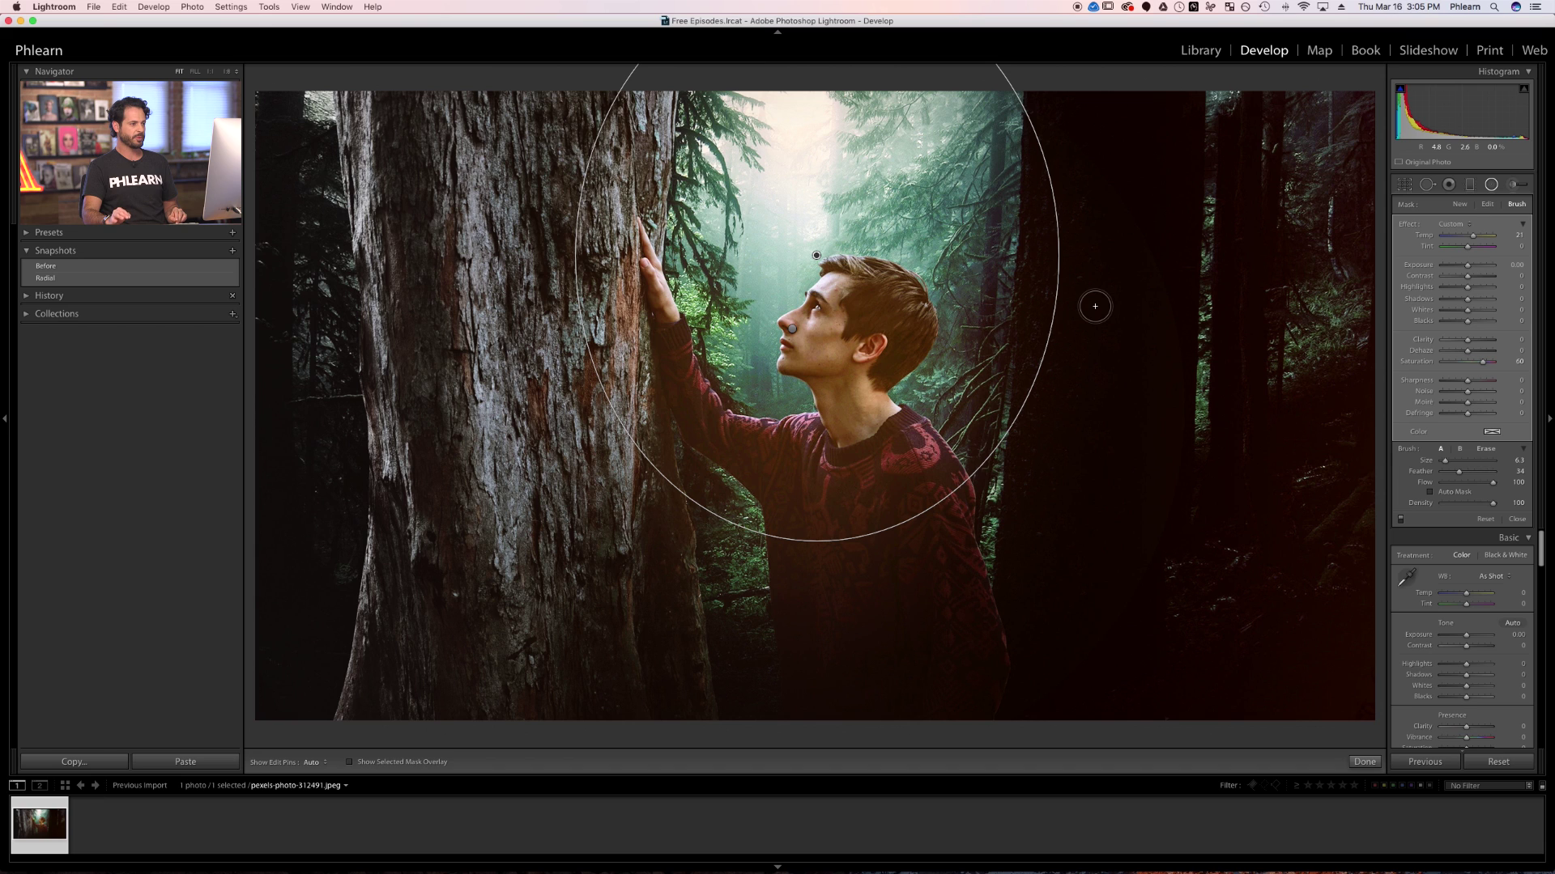
key("alt")
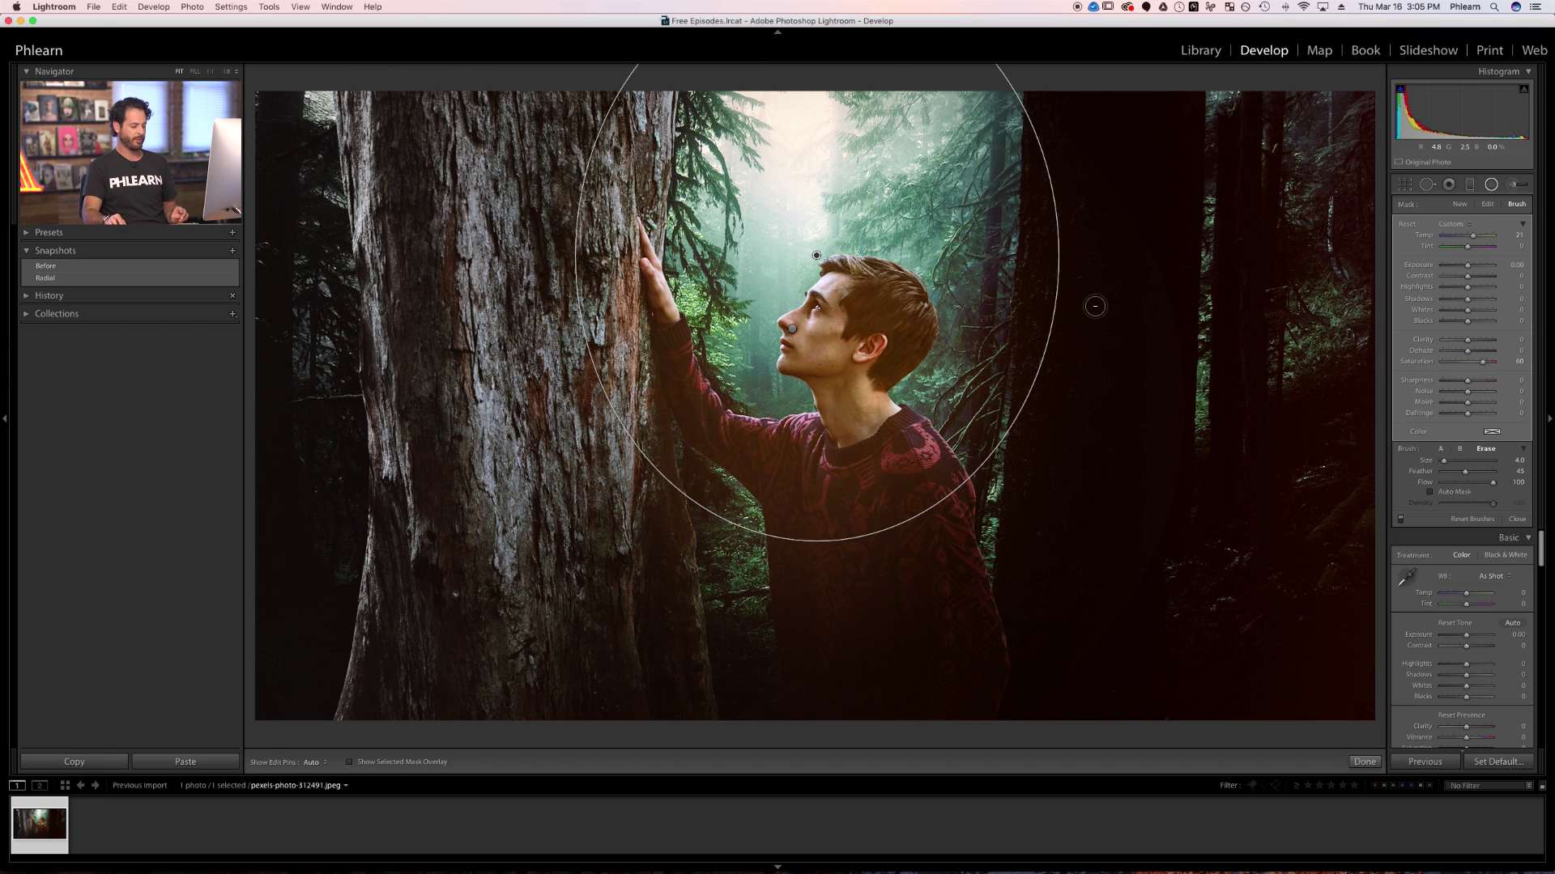
key("alt")
key("alt")
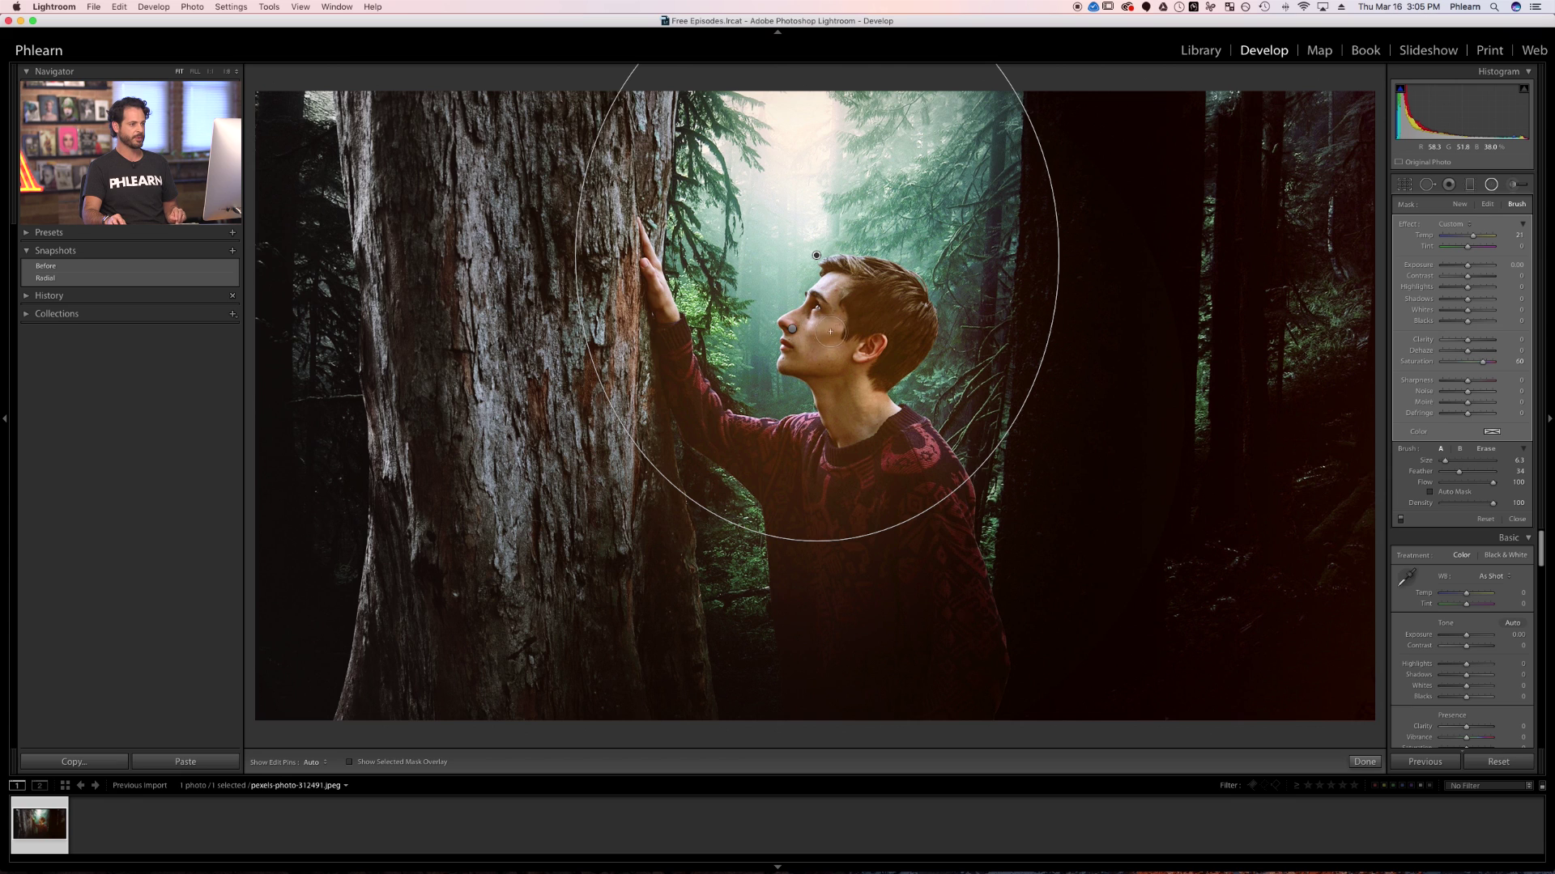
key("h")
key("alt")
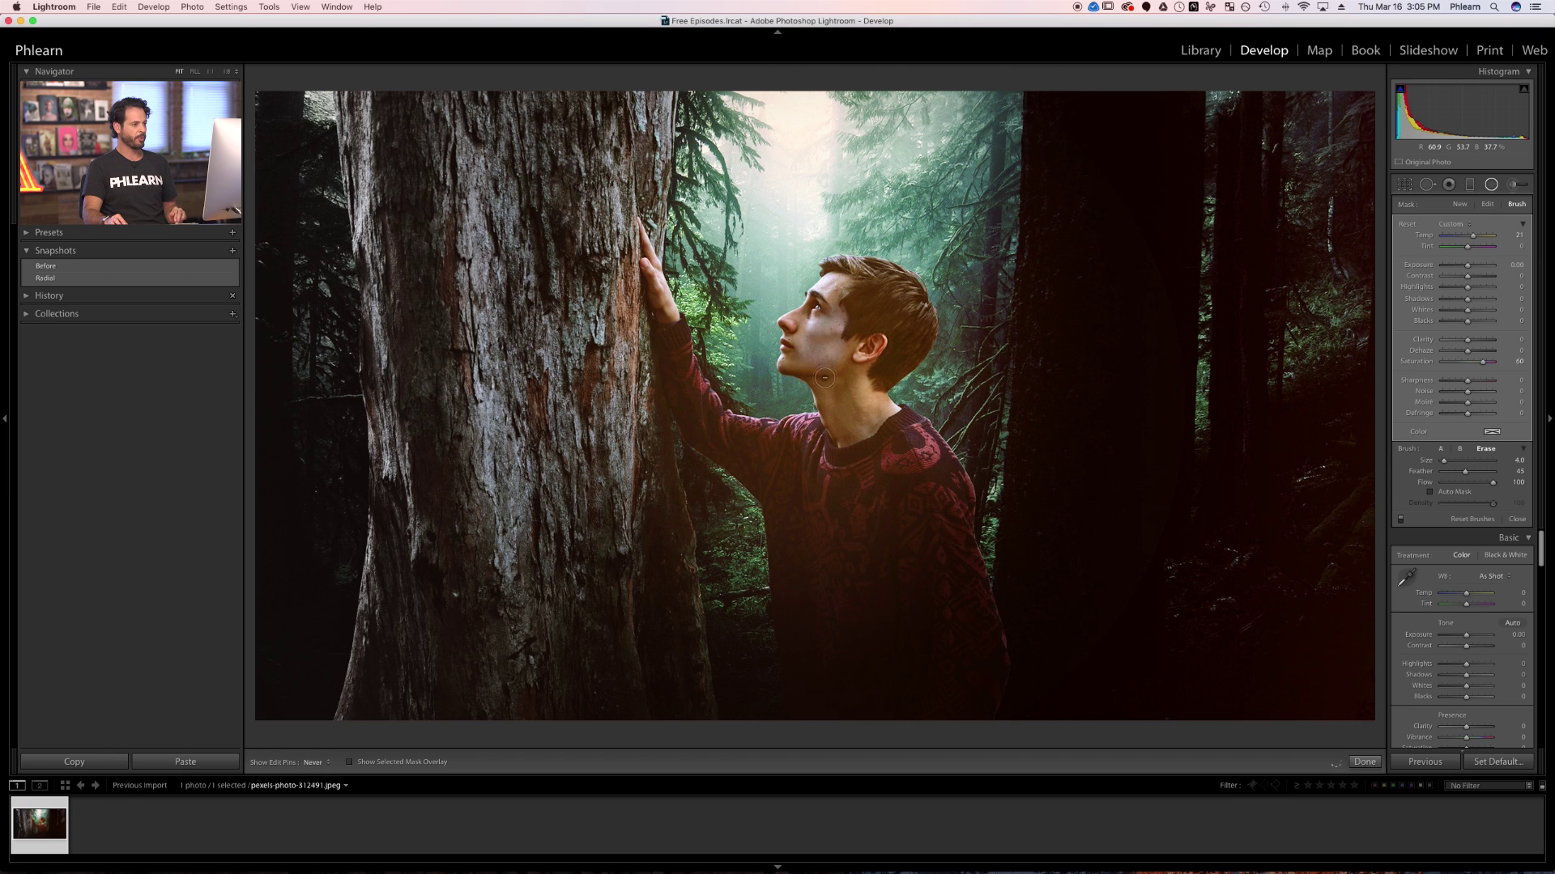
mouse_move(812, 332)
left_mouse_down()
mouse_move(874, 262)
mouse_move(909, 292)
mouse_move(923, 336)
mouse_move(924, 320)
mouse_move(910, 361)
mouse_move(856, 402)
mouse_move(903, 316)
mouse_move(858, 372)
mouse_move(872, 376)
mouse_move(876, 343)
mouse_move(861, 295)
left_mouse_up()
mouse_move(817, 384)
left_mouse_down()
mouse_move(841, 454)
mouse_move(824, 382)
mouse_move(878, 445)
mouse_move(845, 377)
mouse_move(878, 448)
mouse_move(827, 377)
mouse_move(891, 407)
mouse_move(856, 344)
mouse_move(885, 336)
mouse_move(821, 327)
left_mouse_up()
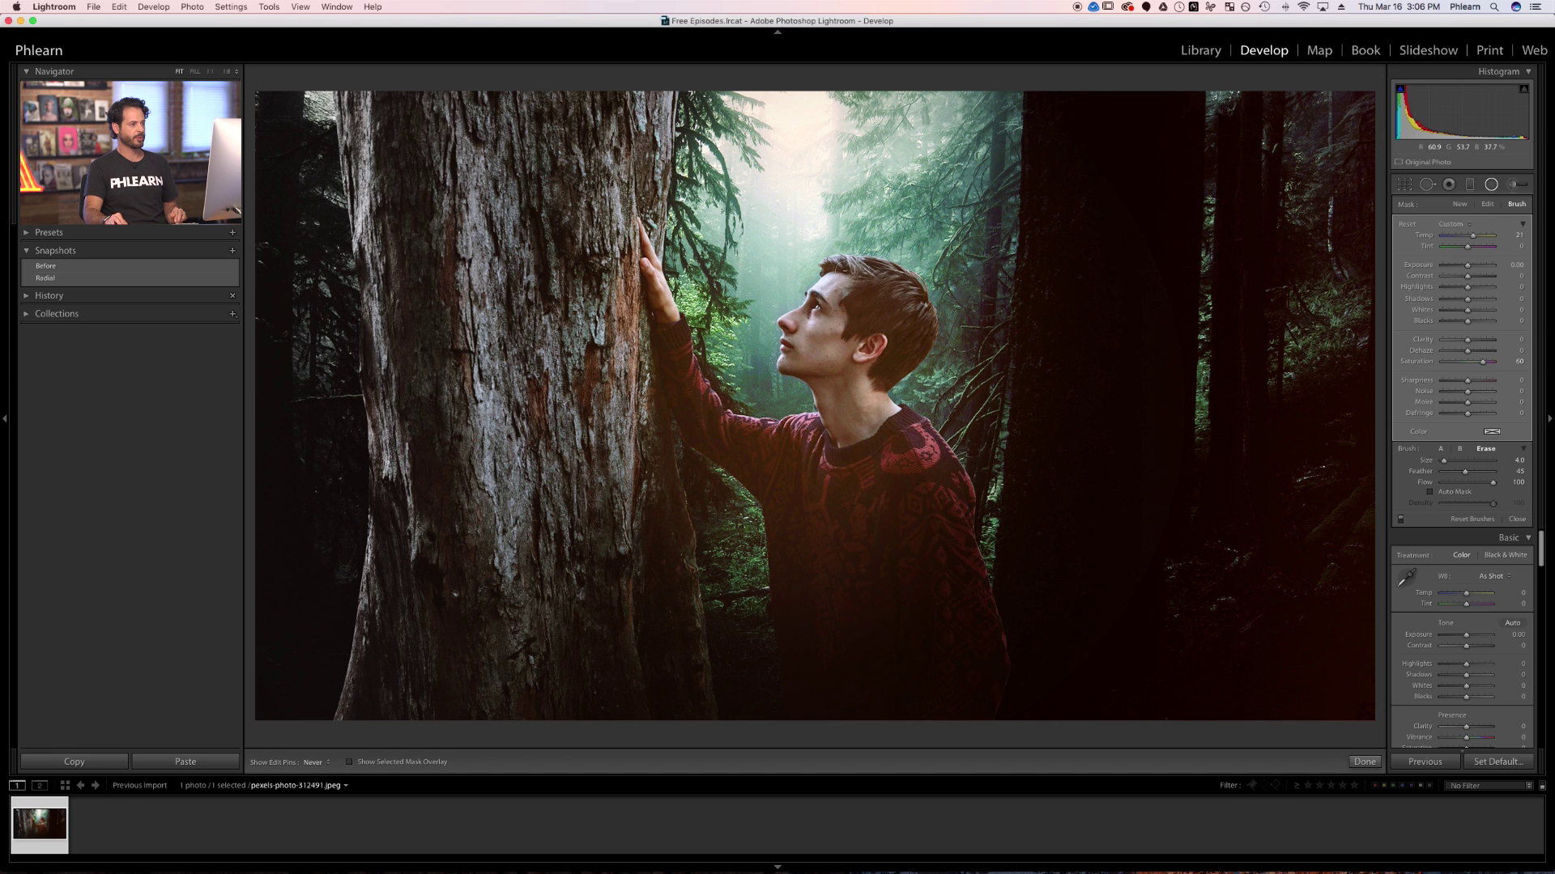
key("alt")
key("h")
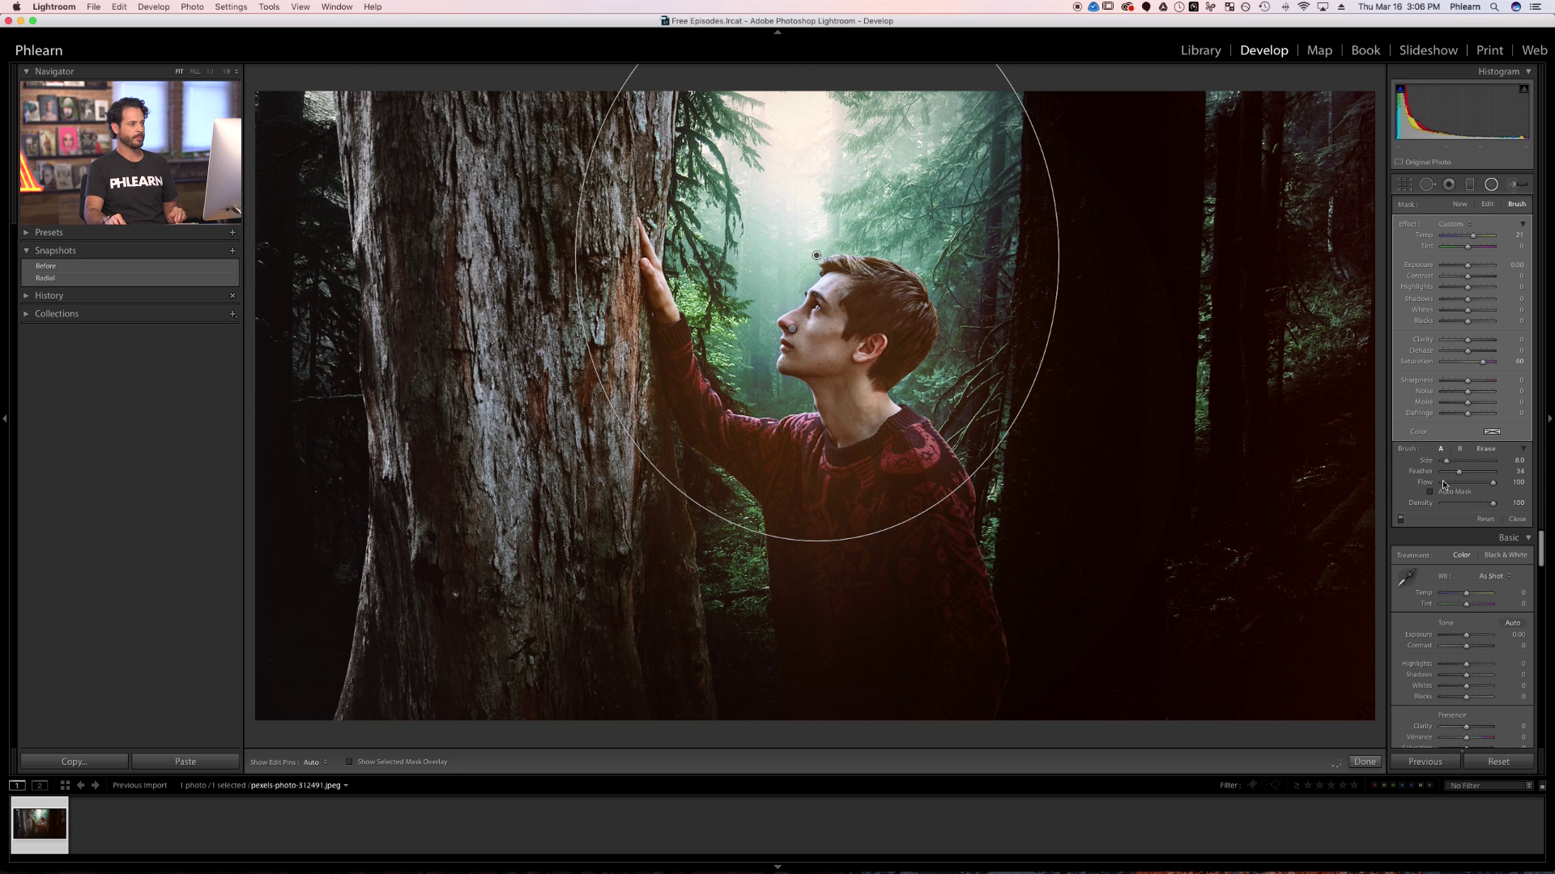
Set the adding brush to feather 49 and size 12, and paint the second radial filter's effect back over the man's face
left_click_drag(1461, 473, 1467, 472)
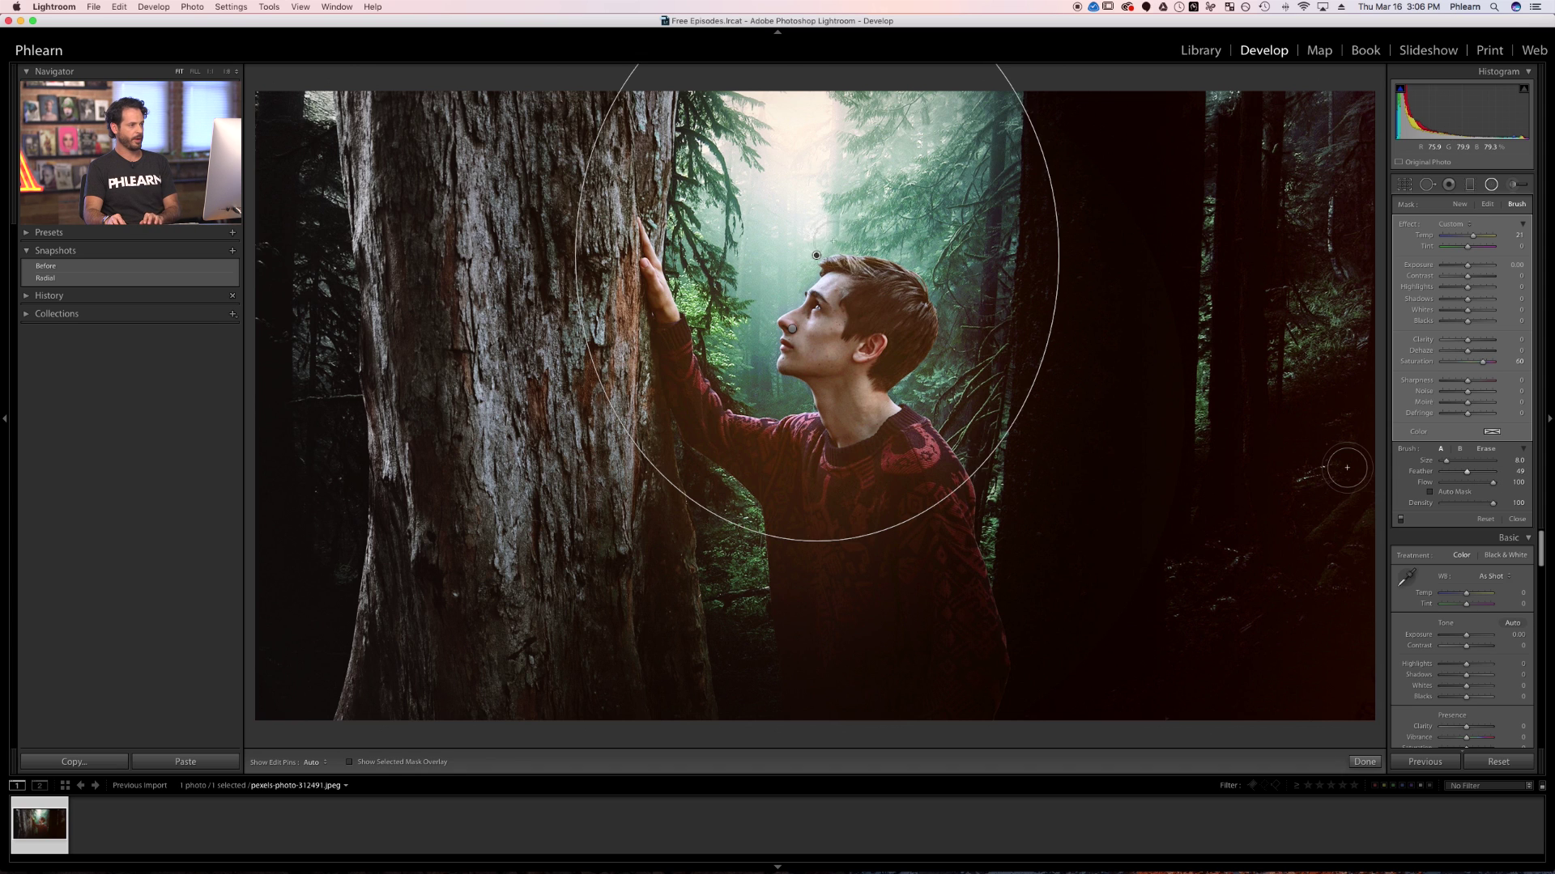
key("h")
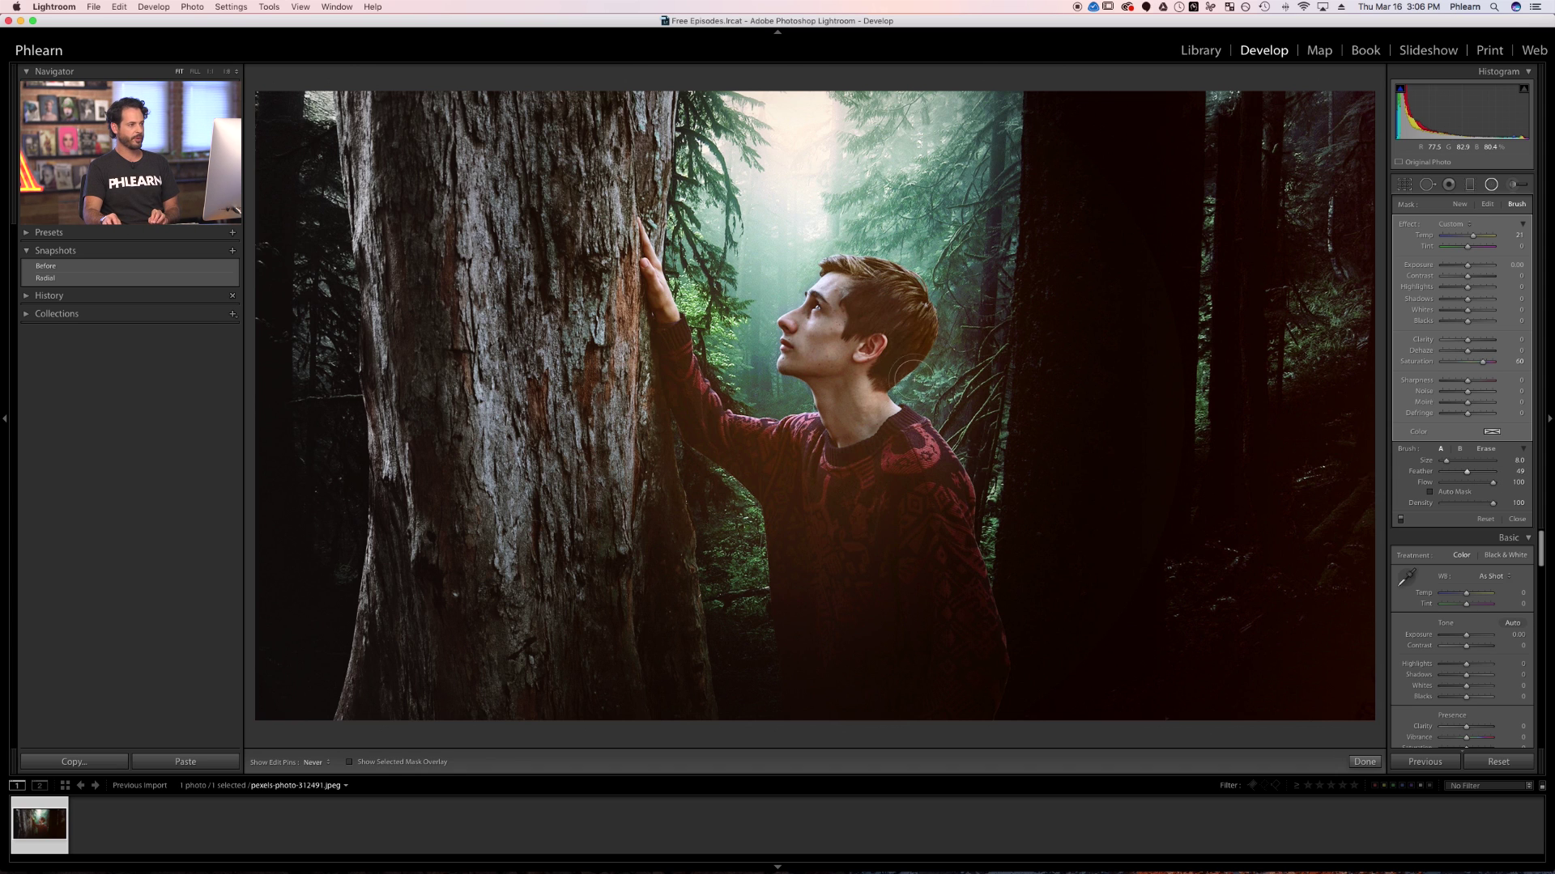
key("h")
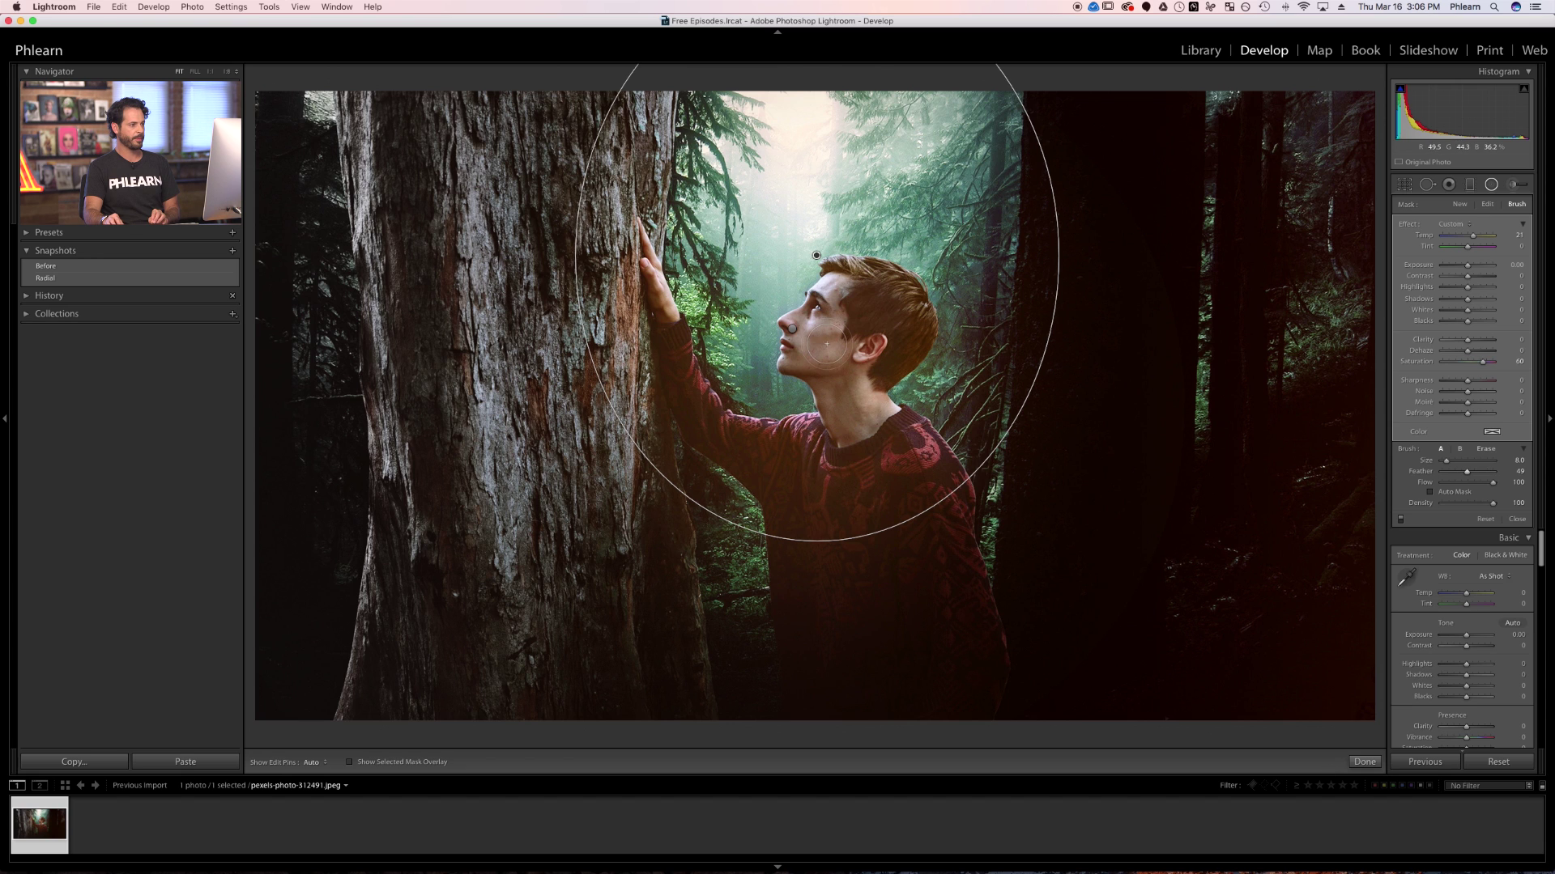
key("bracketright")
key("bracketright")
key("h")
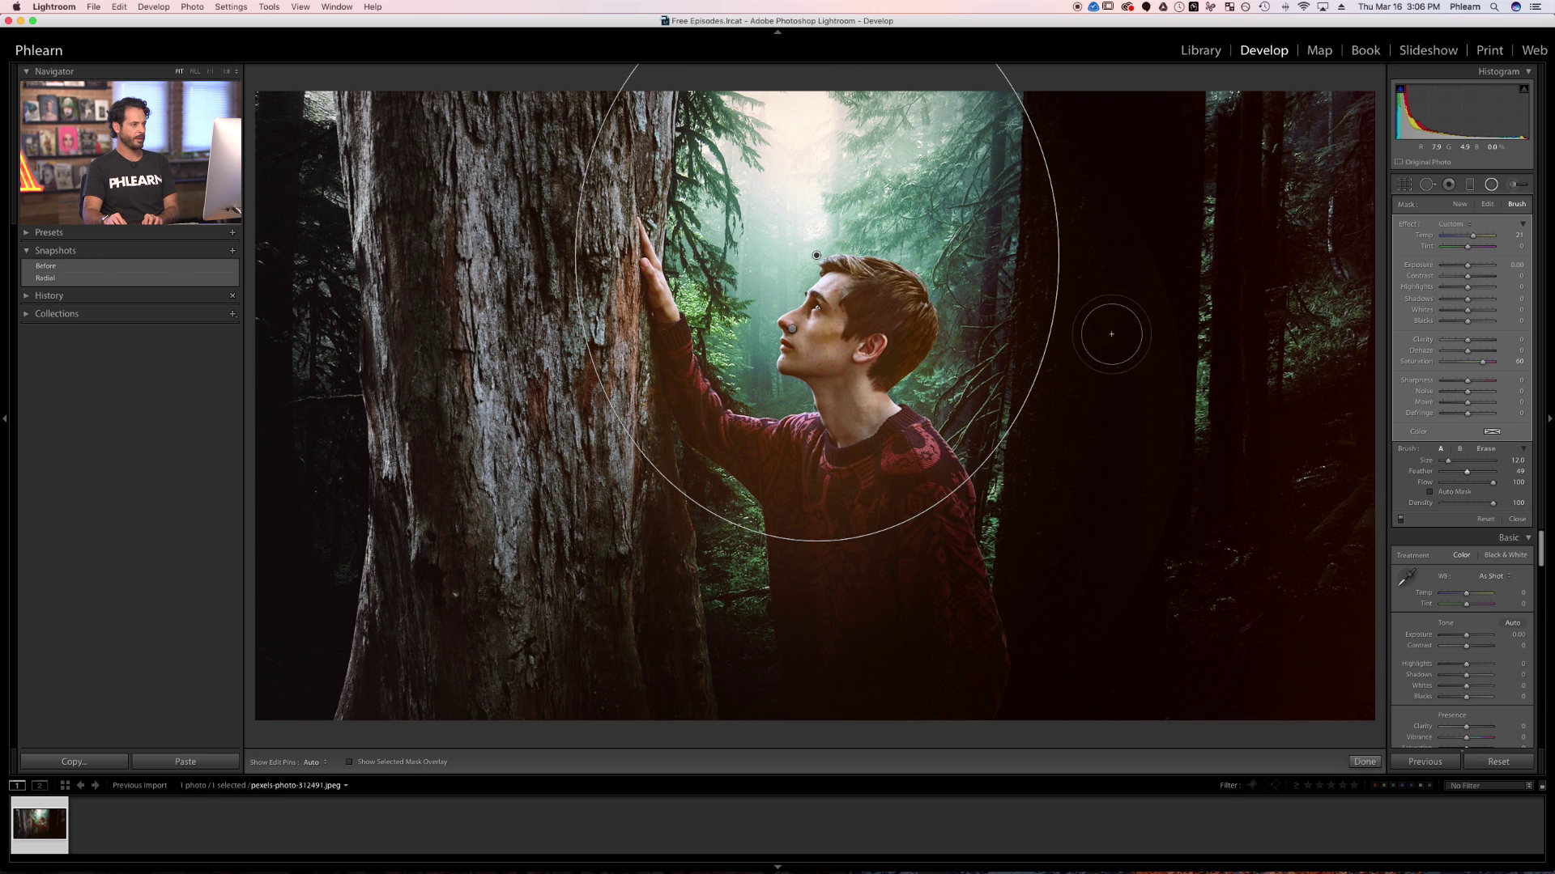
key("alt")
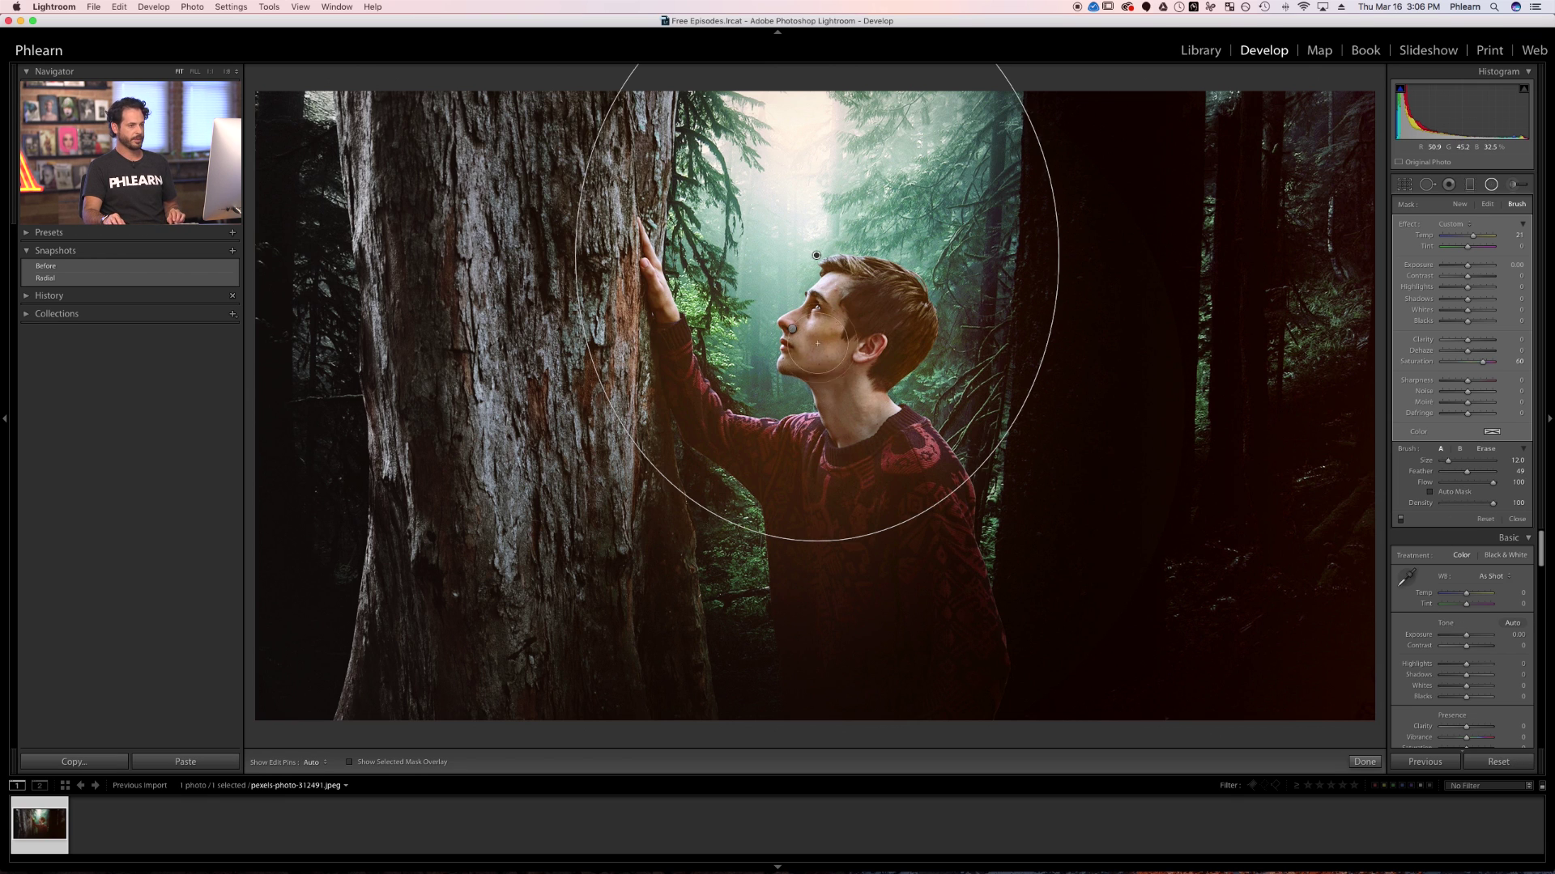
key("alt")
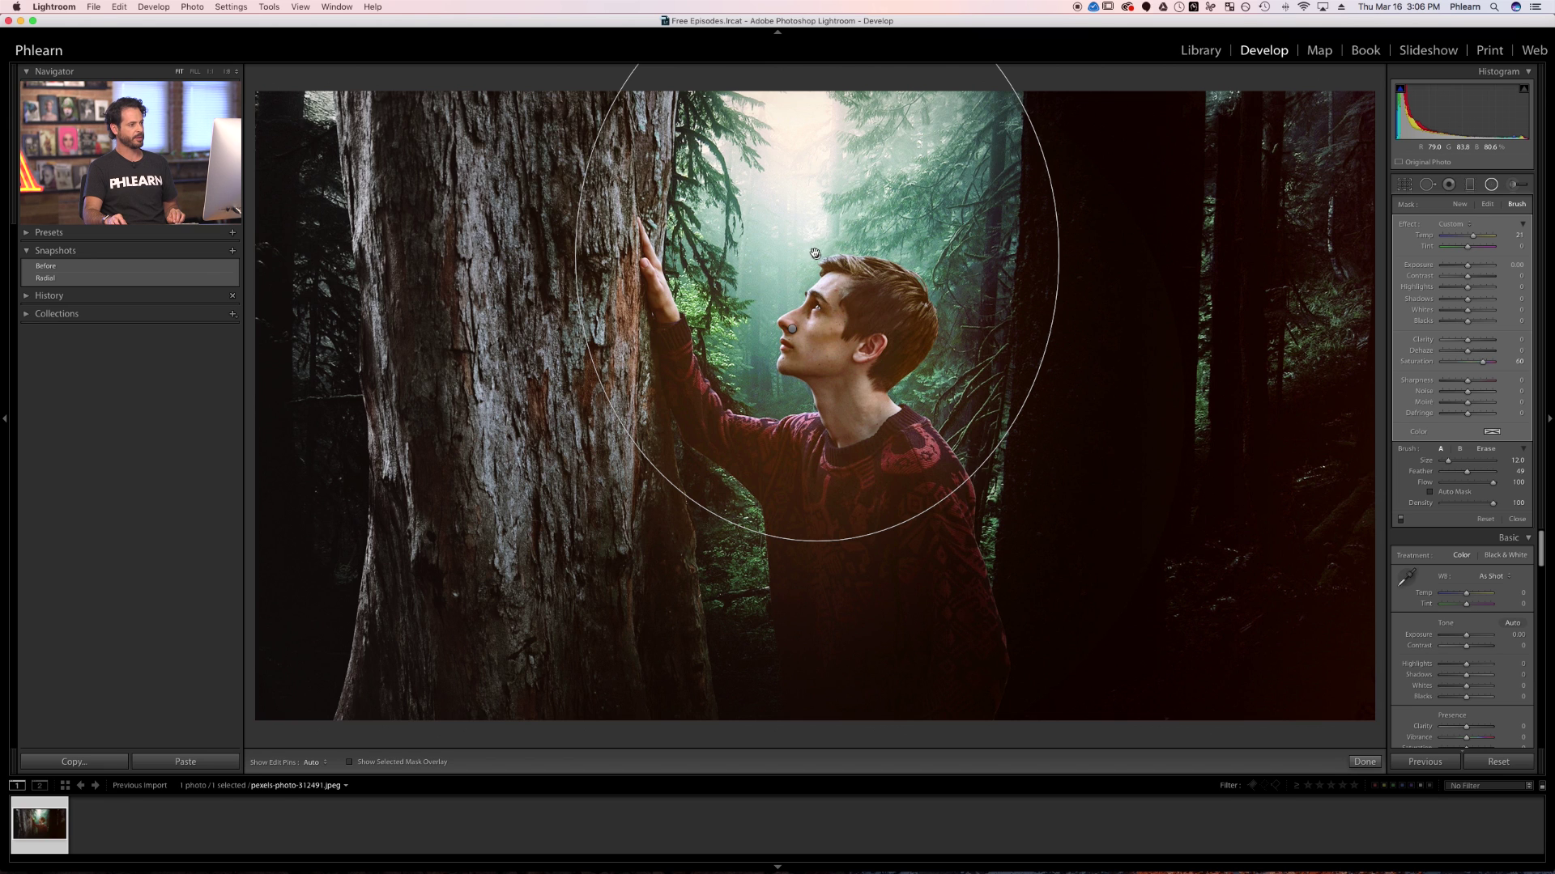
Check the second radial filter's mask, and save the current edit as a new snapshot named Final
key("o")
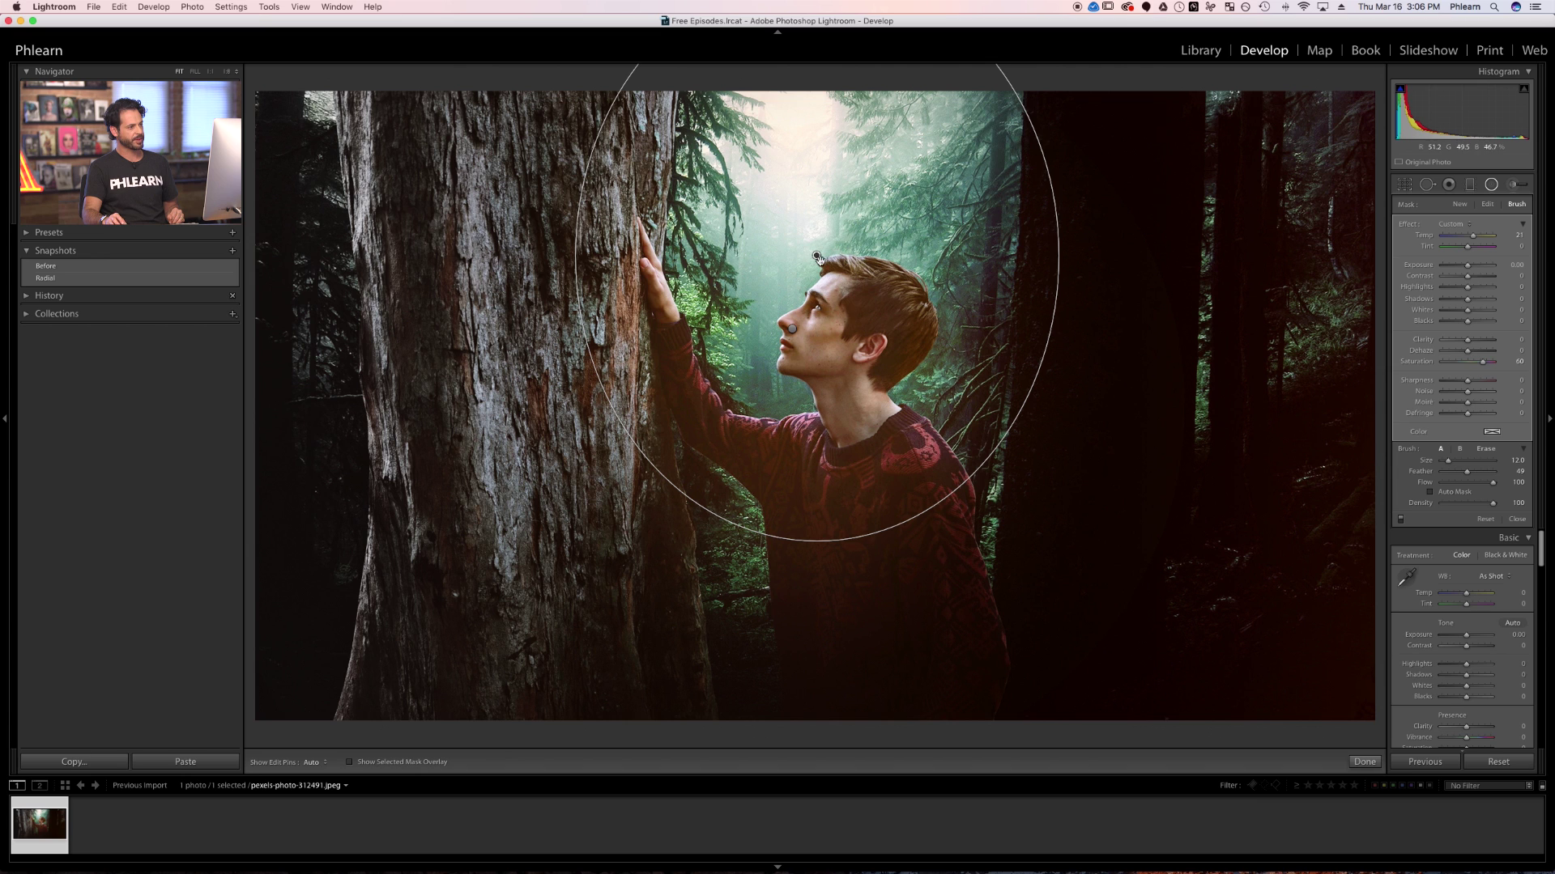
mouse_move(818, 256)
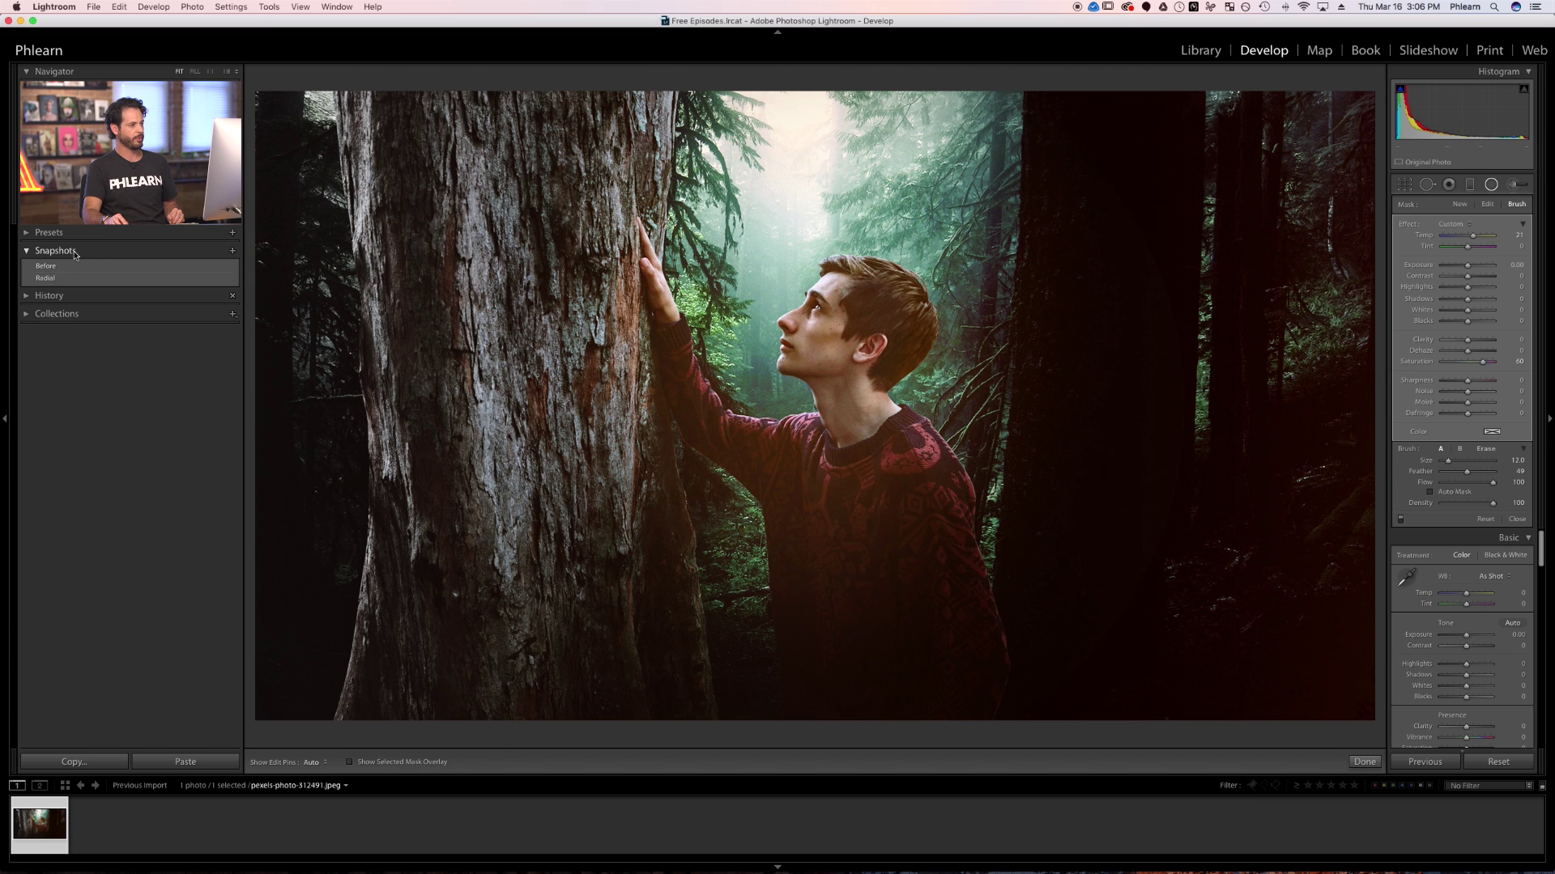
left_click(233, 252)
type("Fina")
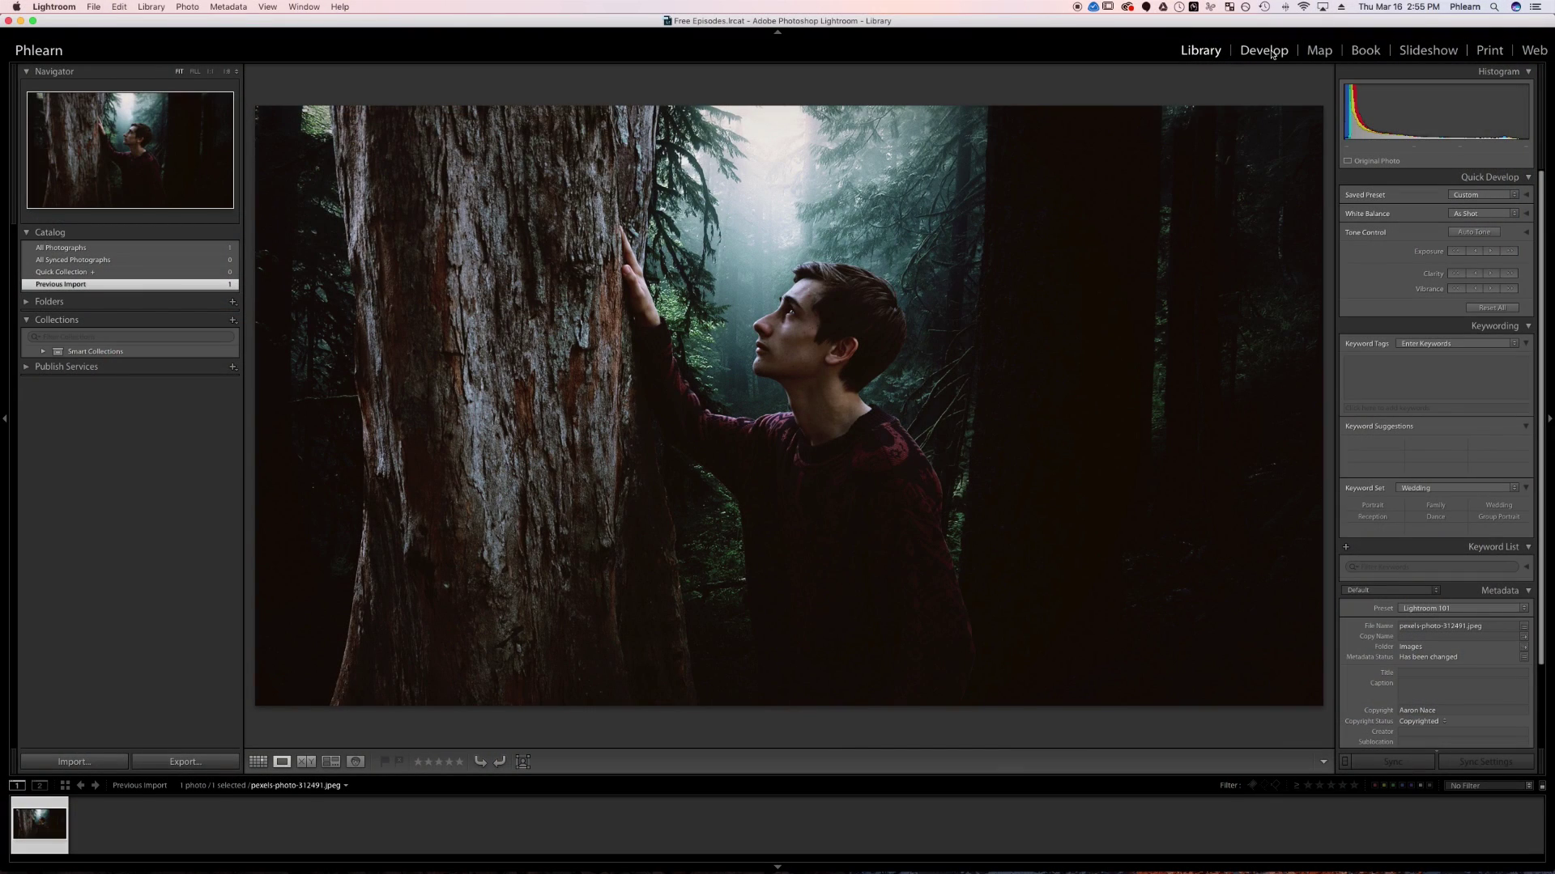
Bring the portrait into the Develop module, draw graduated filters down from the photo's upper edge, and reposition them over the man
left_click(1264, 51)
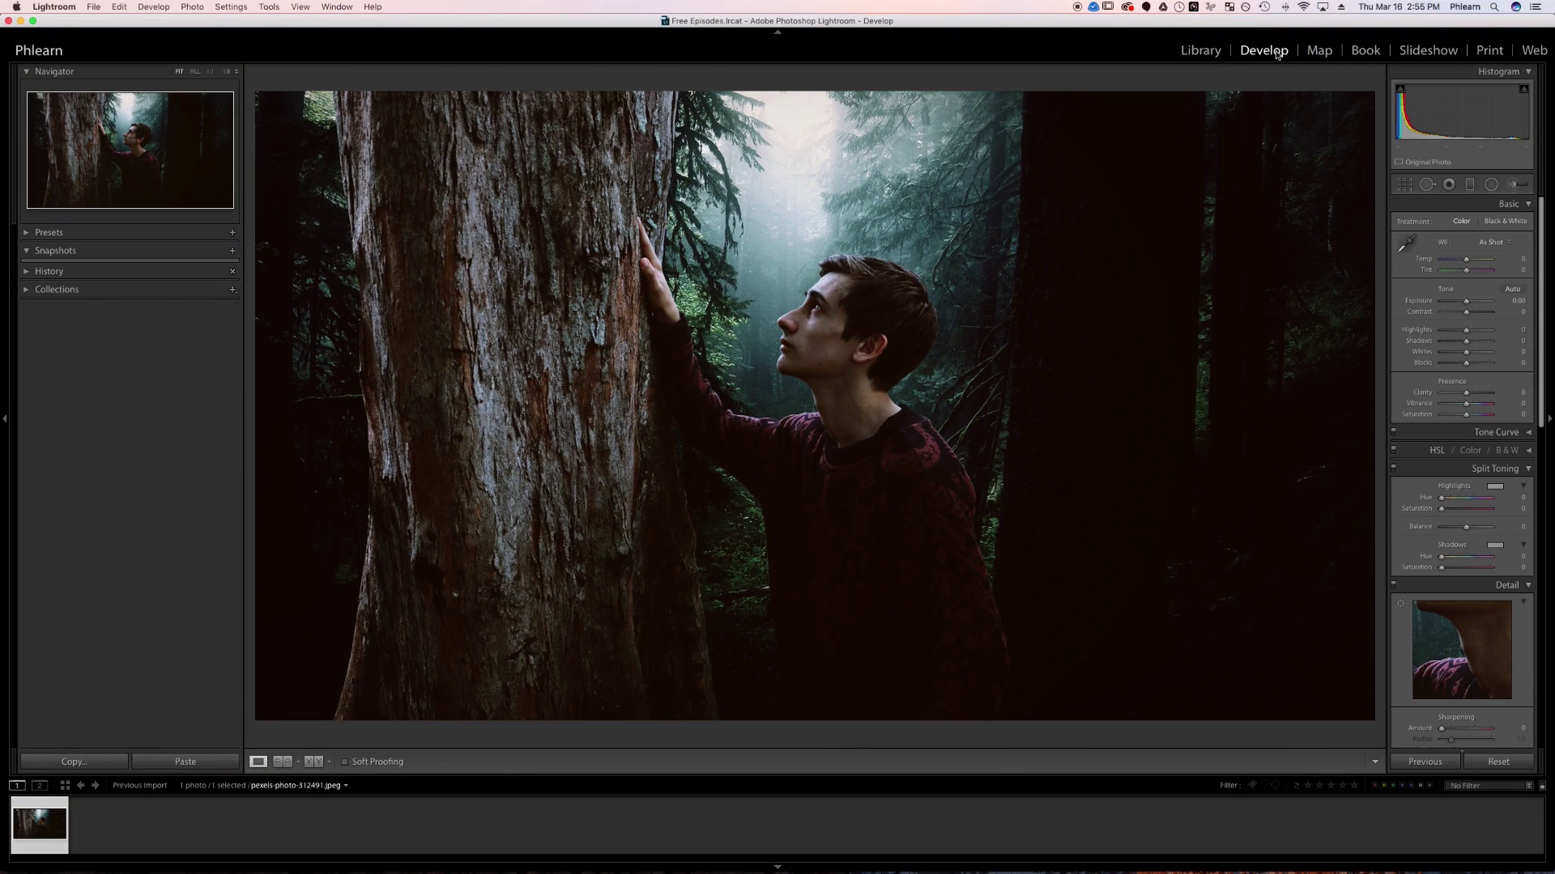
left_click(1471, 185)
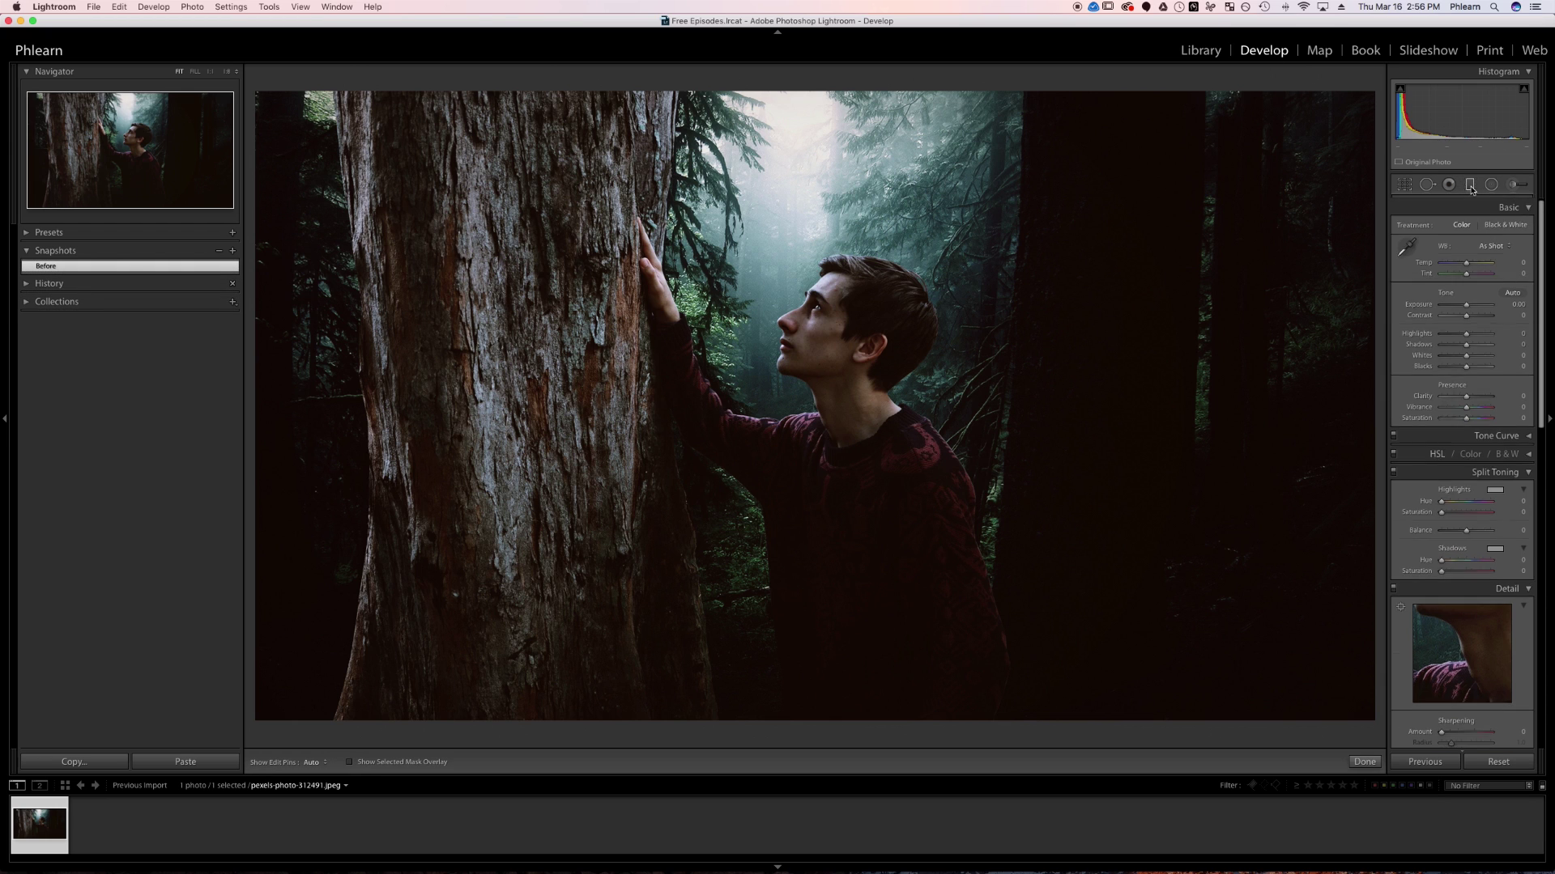
left_click_drag(839, 85, 839, 314)
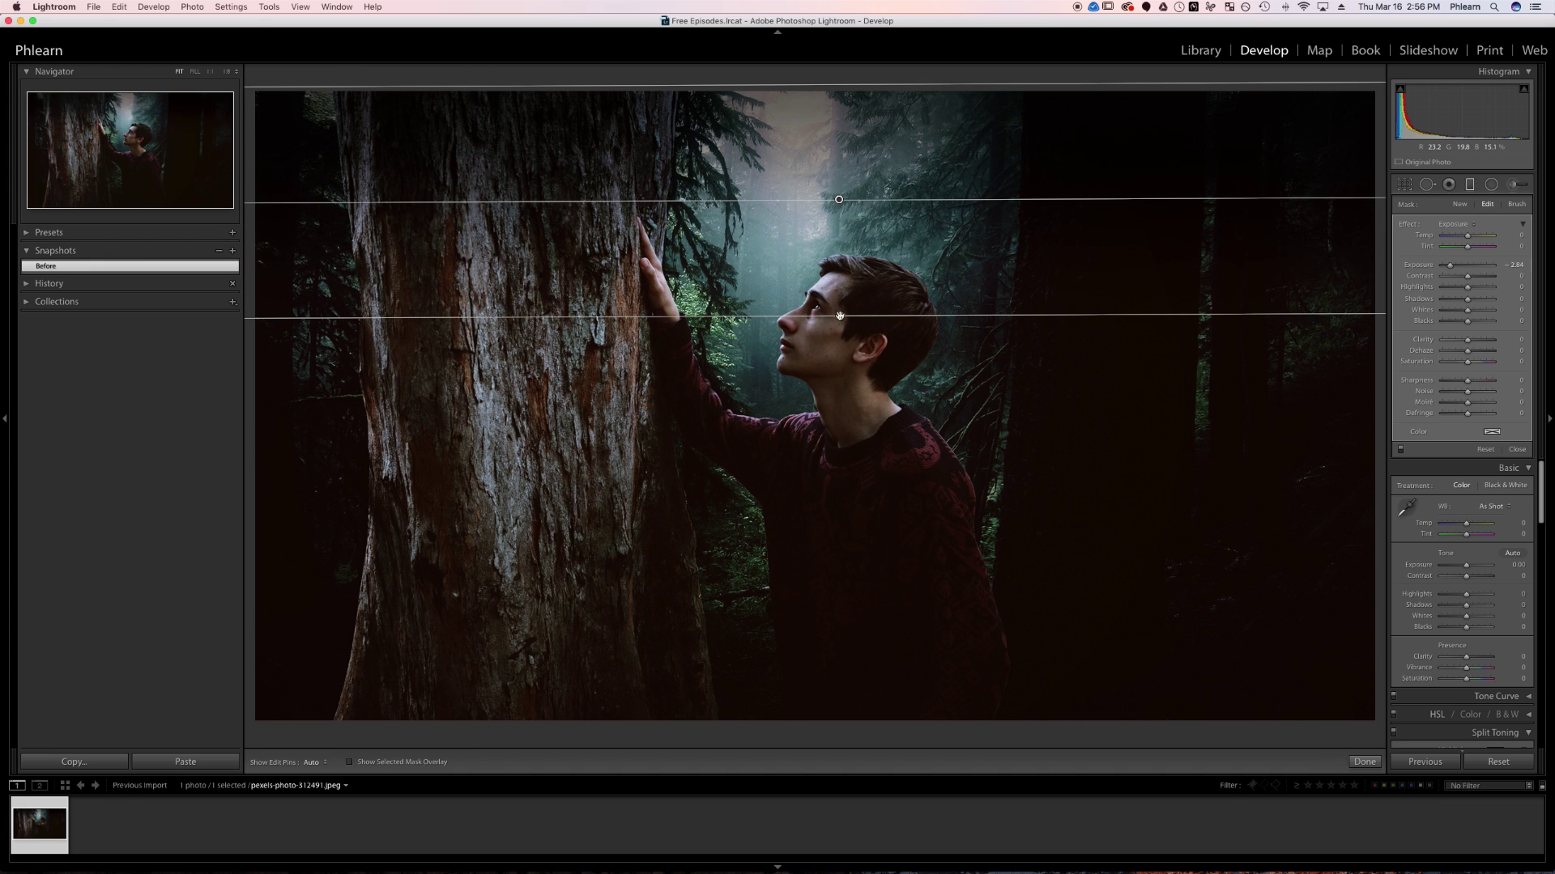
left_click_drag(831, 141, 792, 496)
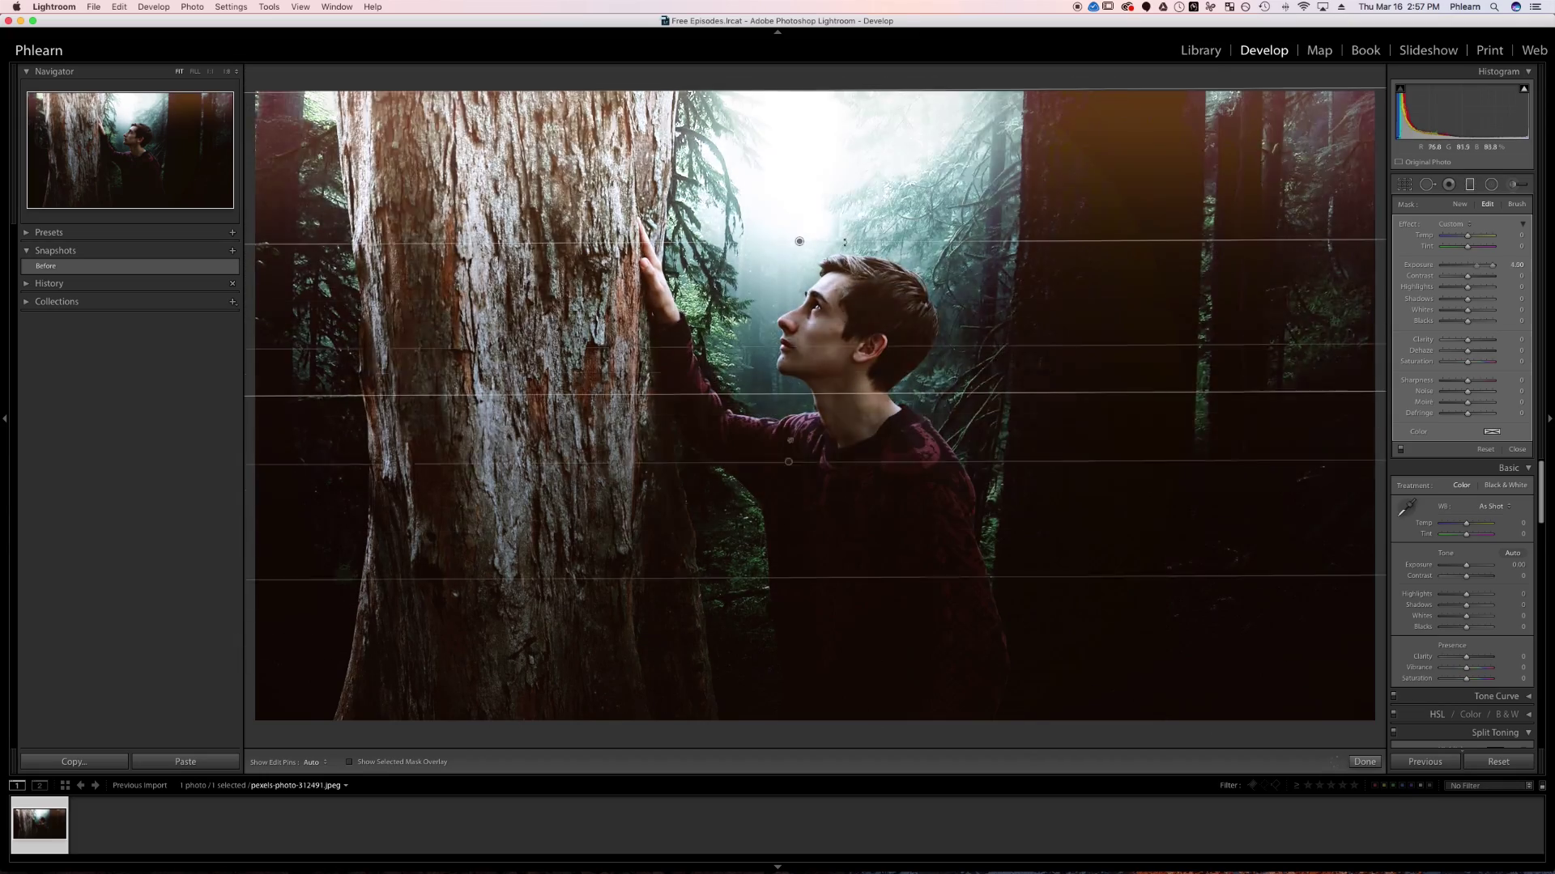
left_click_drag(864, 262, 832, 478)
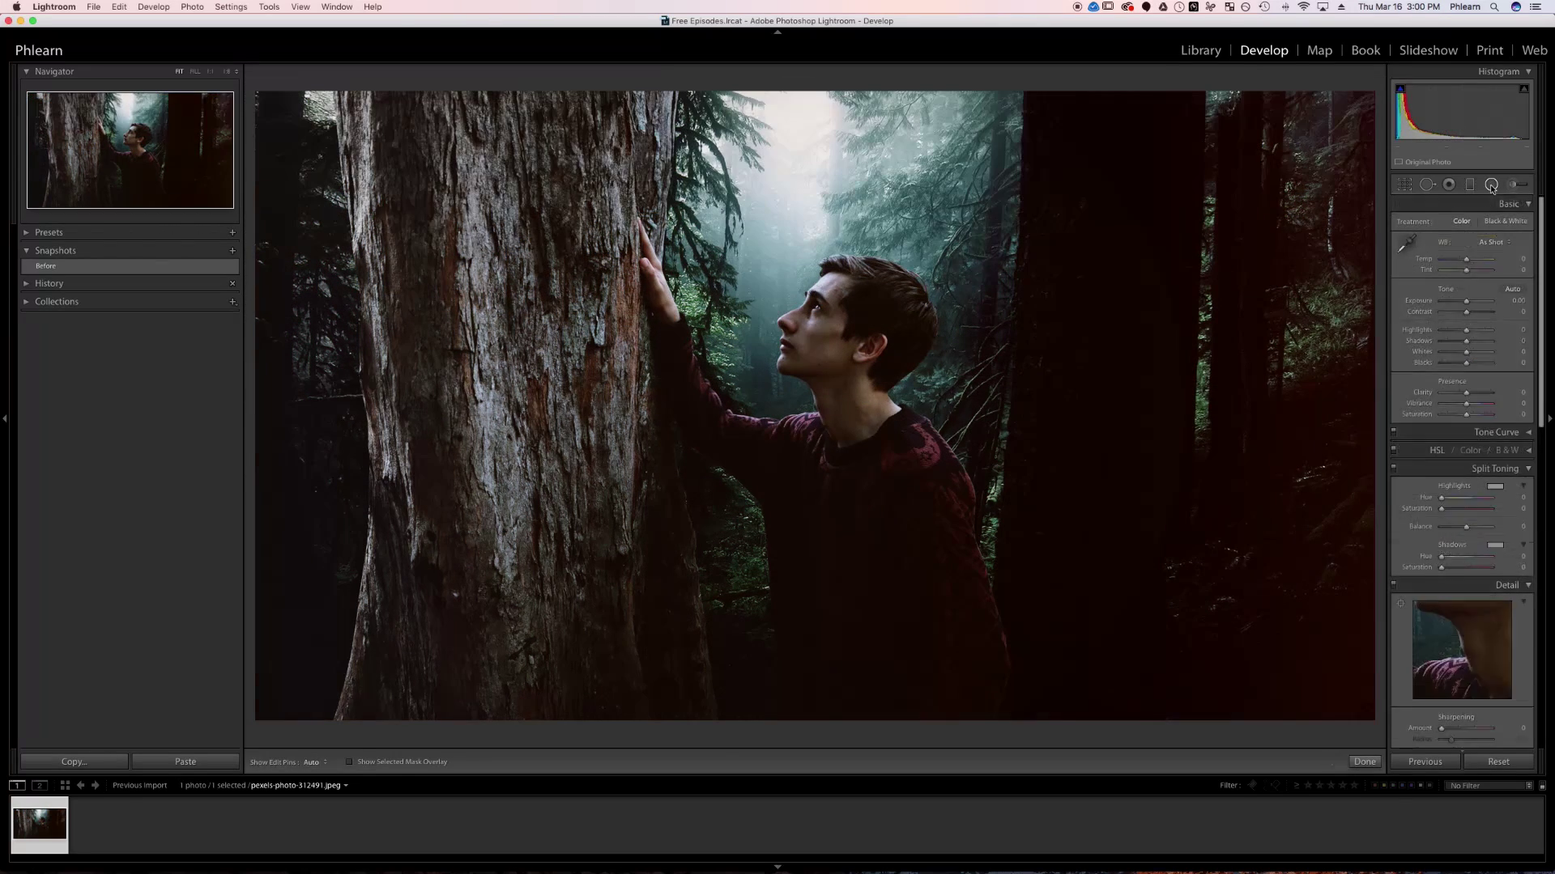
Draw a circular radial filter centred just in front of the man's forehead, and toggle its mask inversion on and off
left_click(1492, 185)
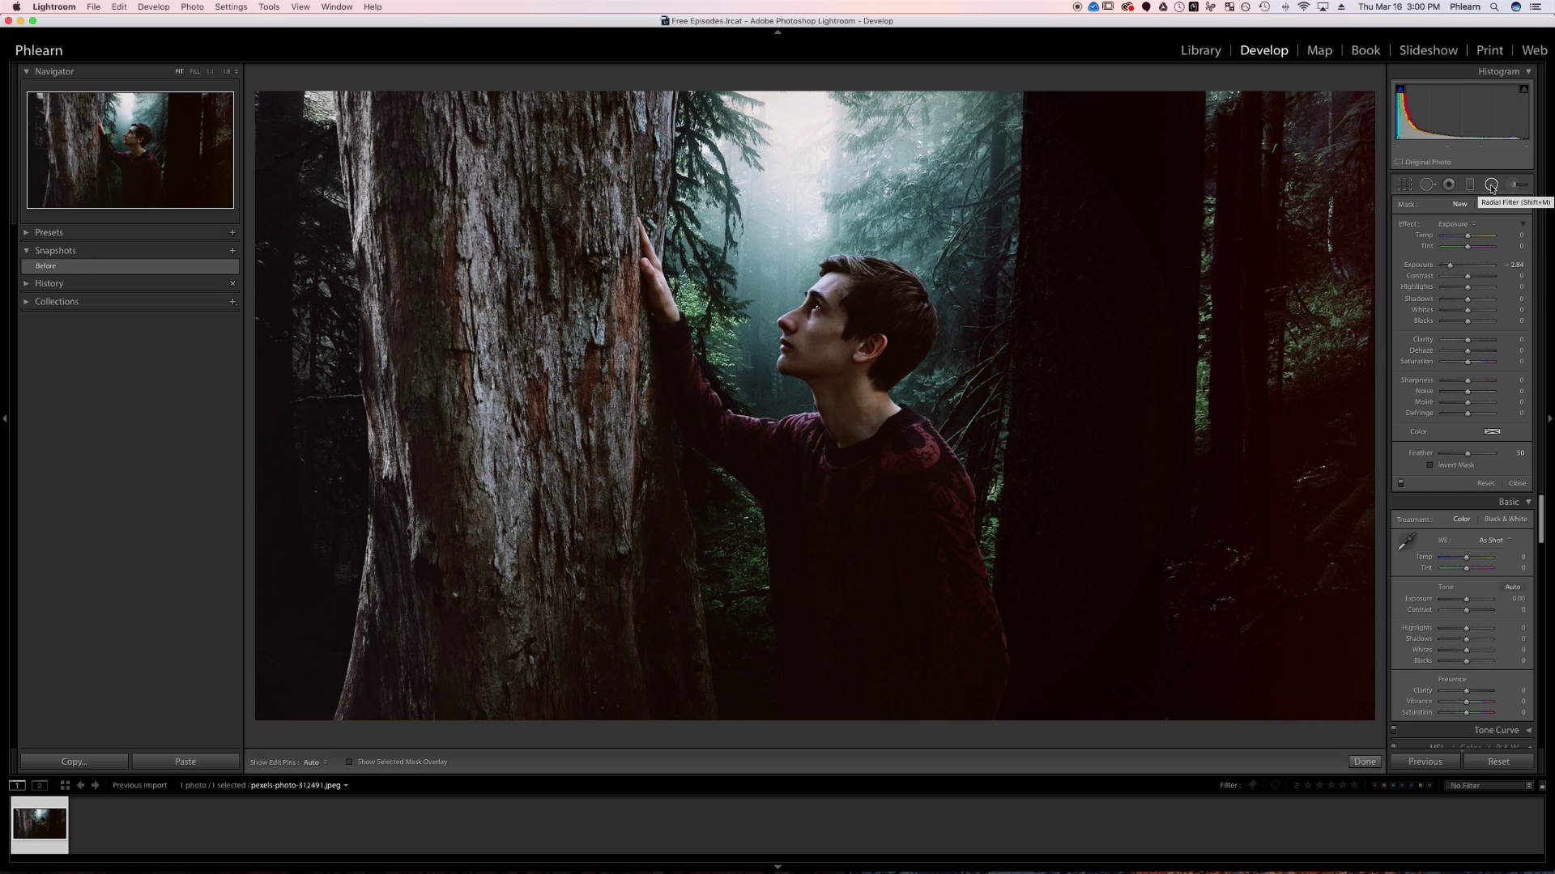
left_click_drag(786, 268, 1022, 504)
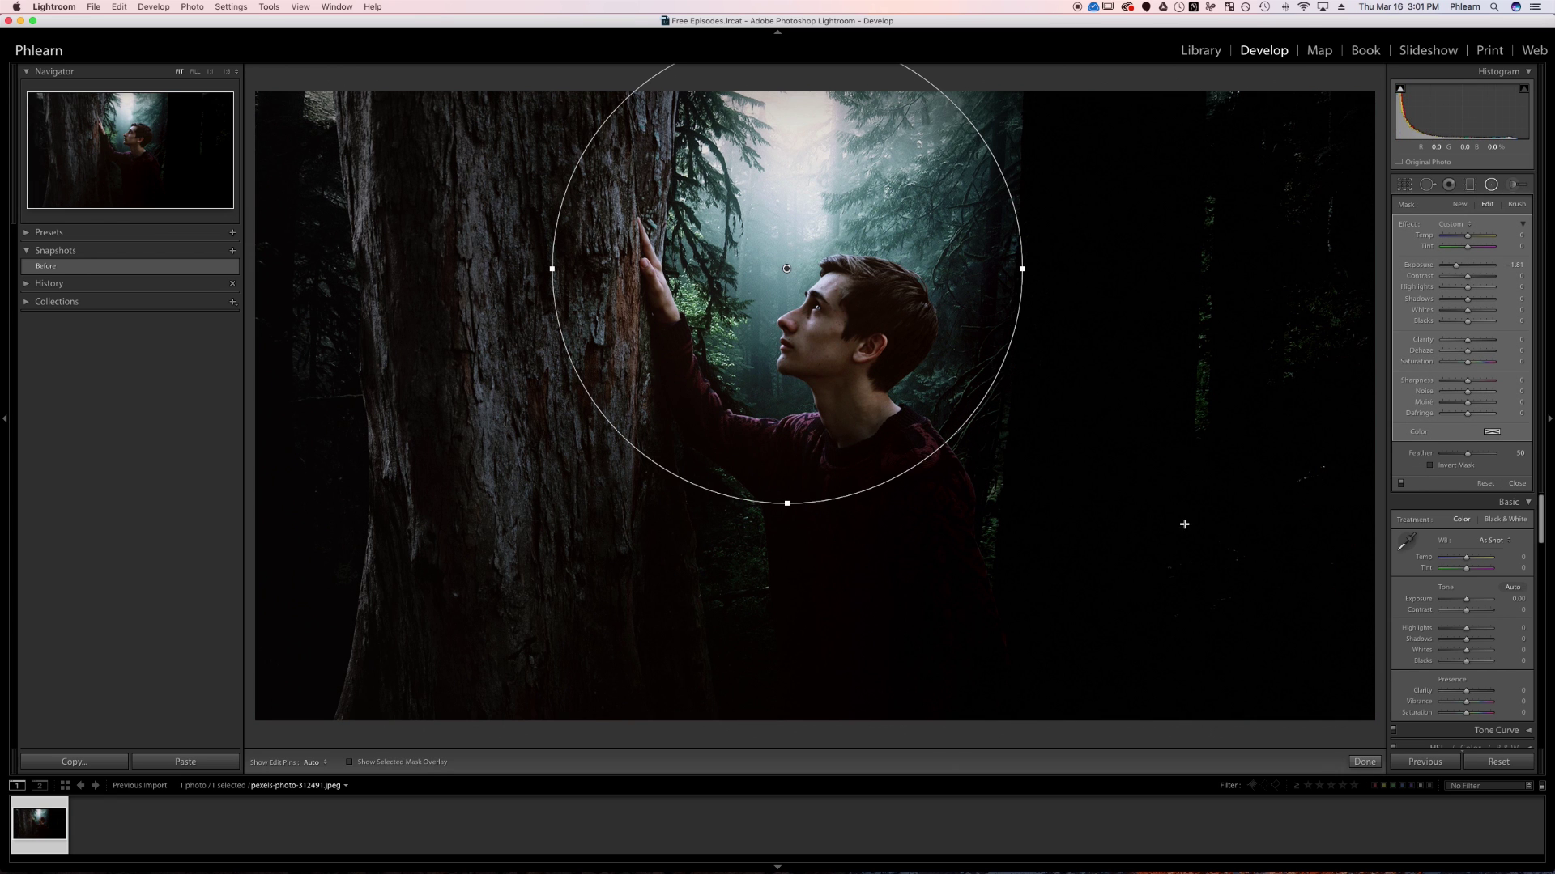
left_click(1429, 466)
left_click(1429, 467)
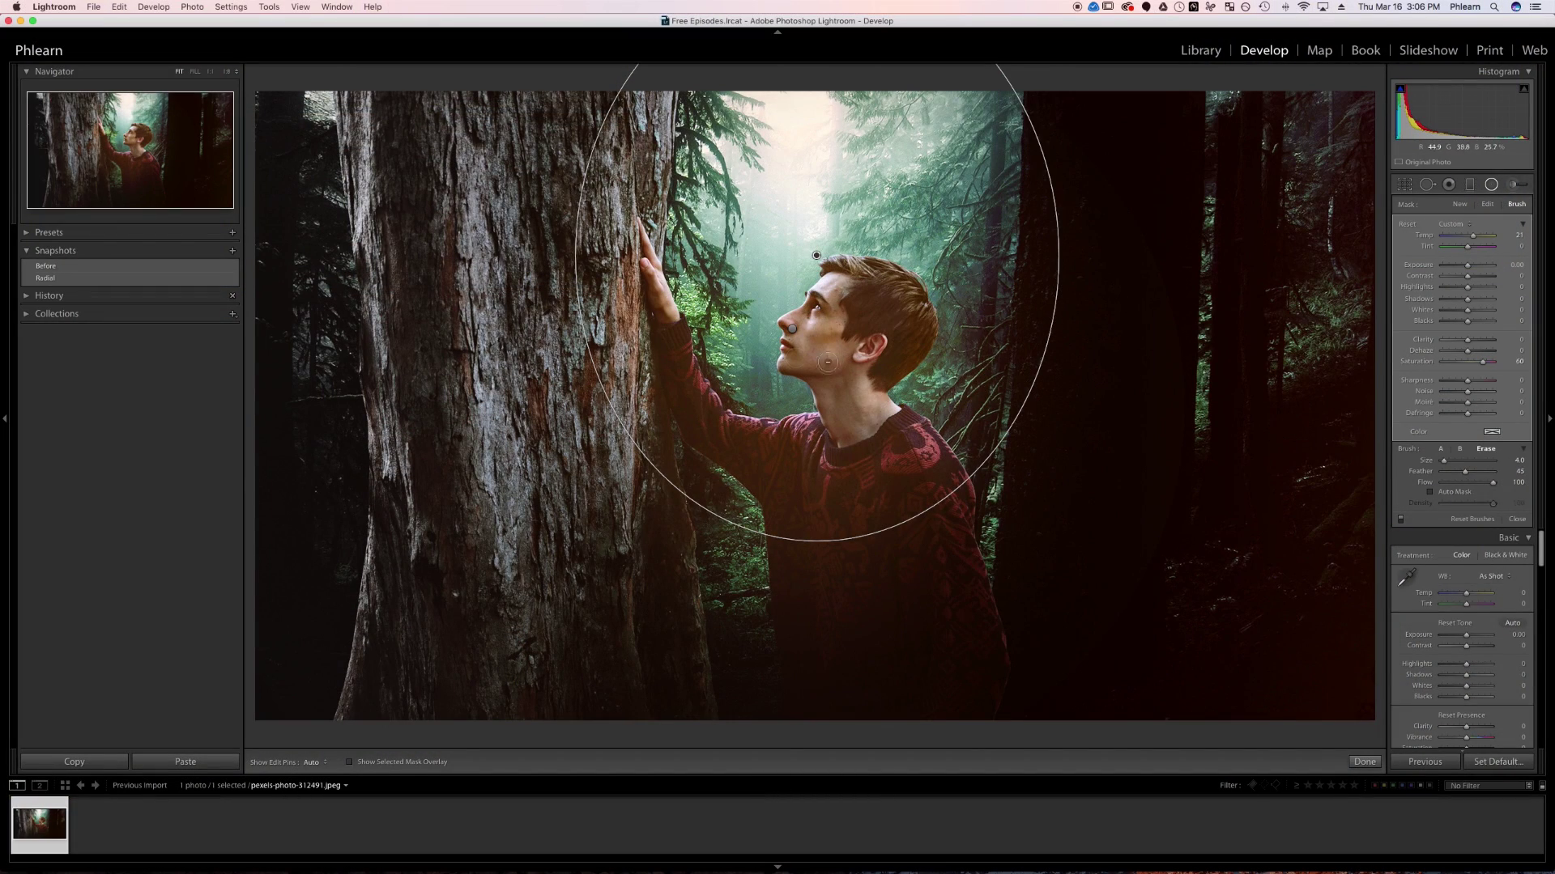
Display the second radial filter's mask overlay to examine which parts of the face and neck are excluded
key("4")
key("1")
key("o")
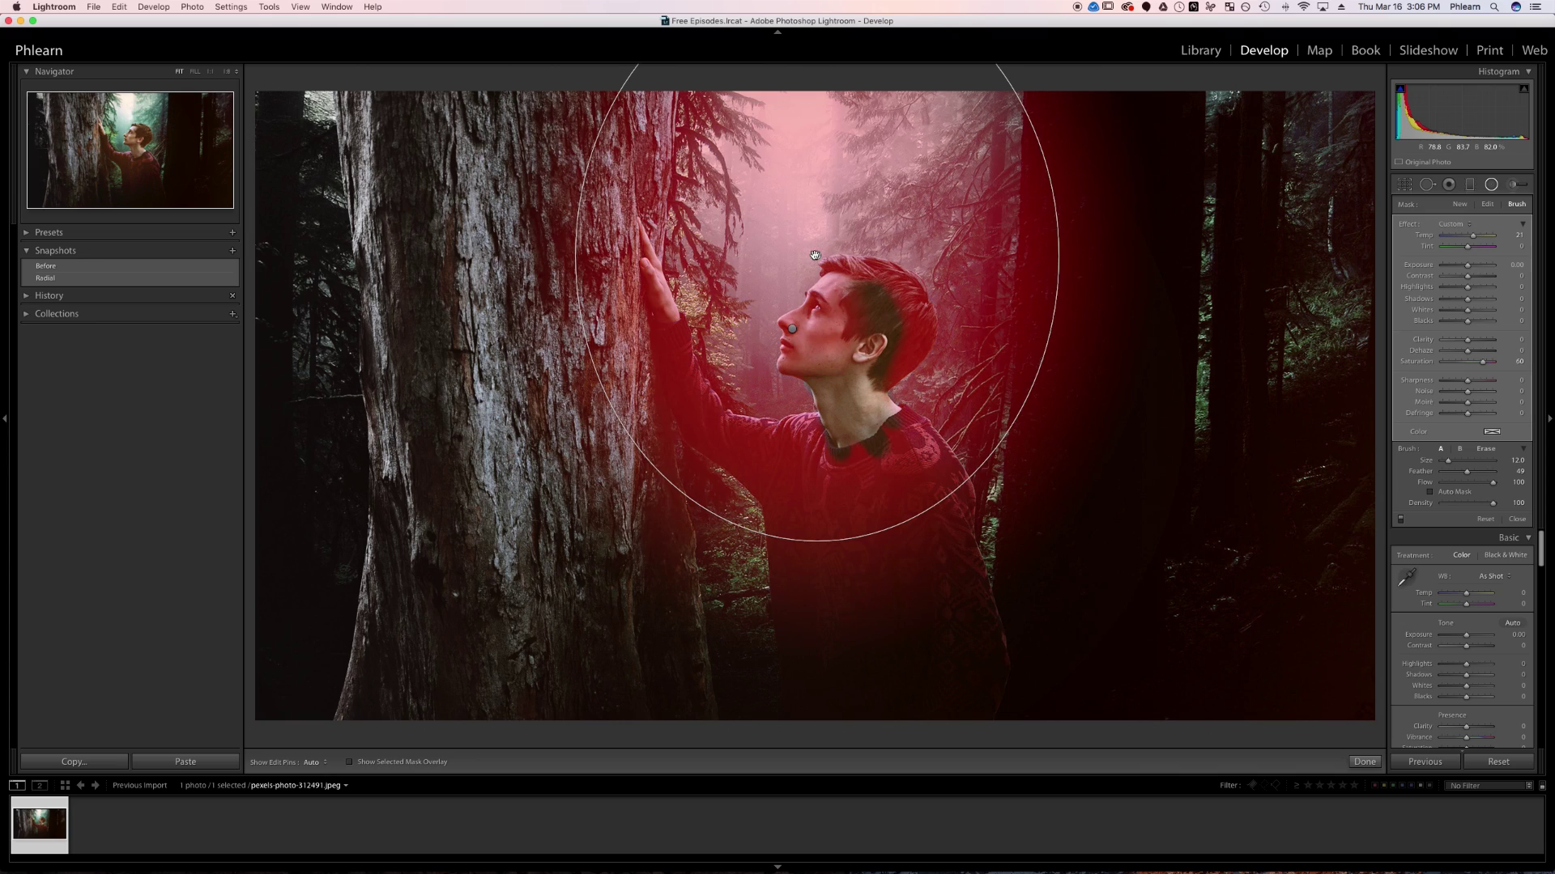